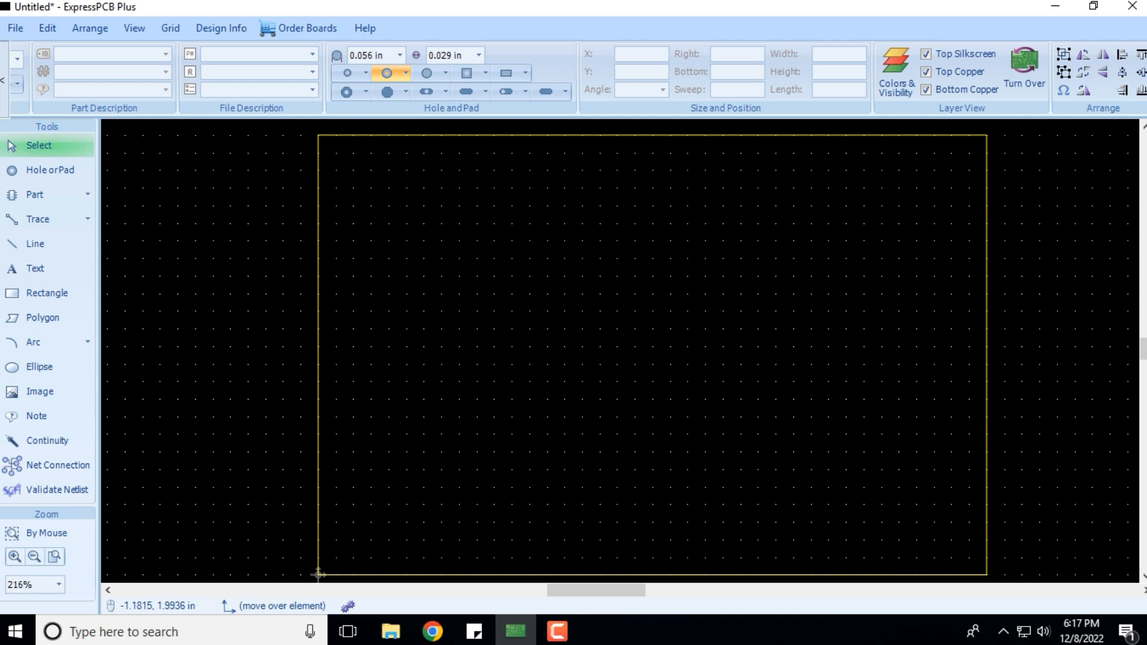
# Look through the ribbon groups back to File, Font and Shape, and review the Arrange commands
pyautogui.click(4, 80)
pyautogui.click(3, 80)
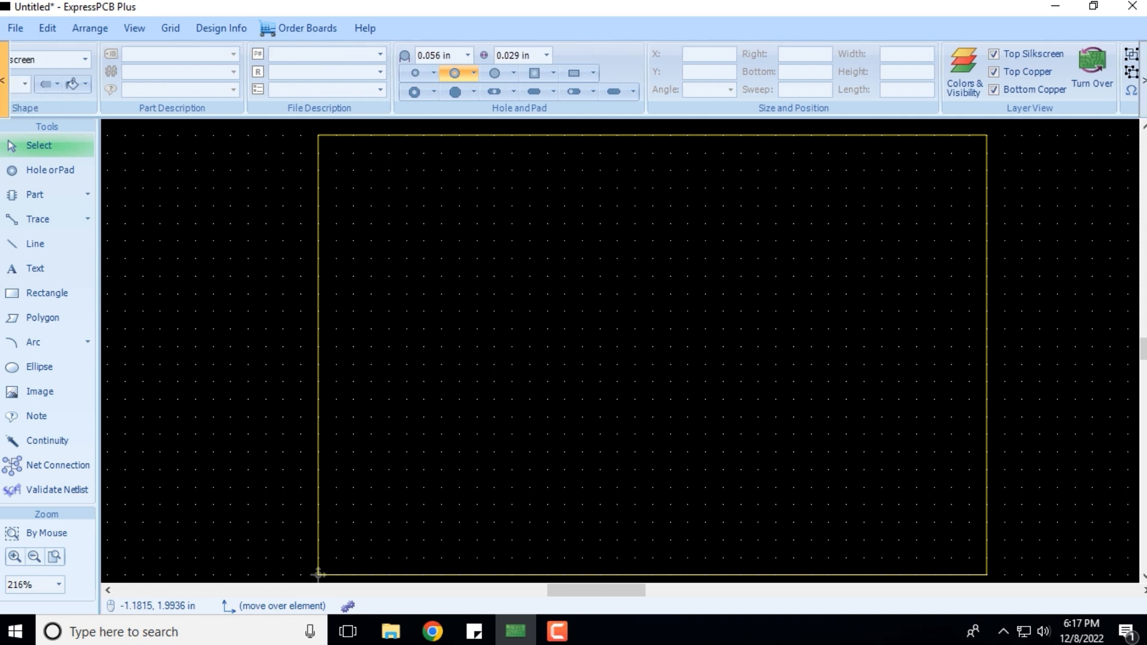
pyautogui.click(4, 80)
pyautogui.click(3, 80)
pyautogui.click(4, 80)
pyautogui.click(4, 80)
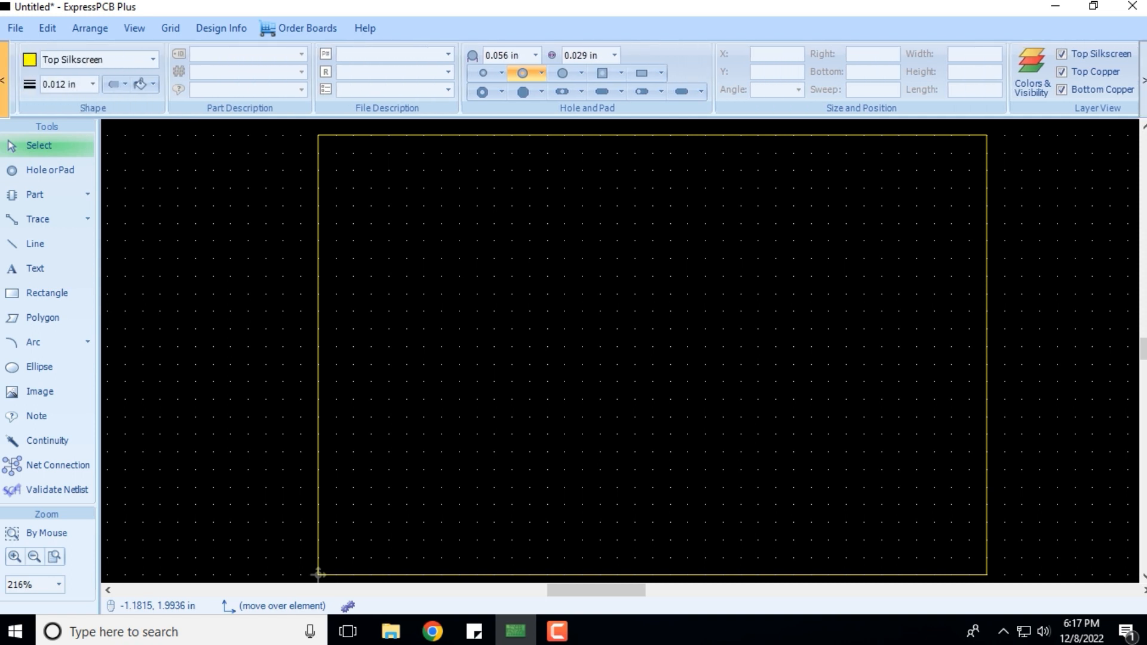
pyautogui.click(3, 80)
pyautogui.click(4, 80)
pyautogui.click(4, 80)
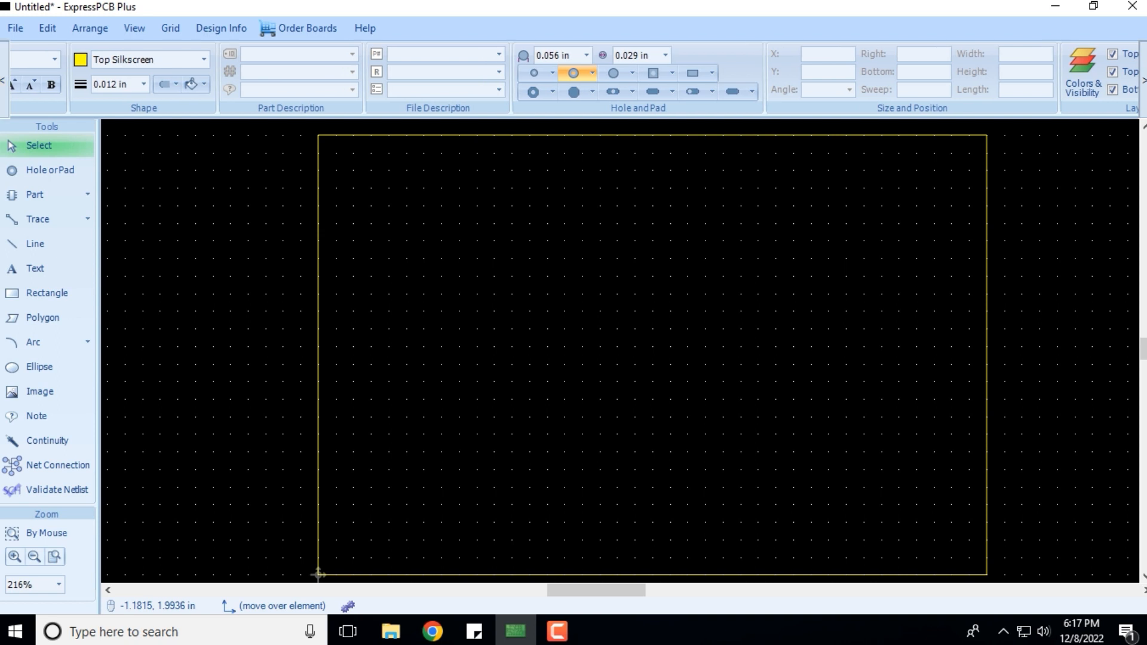
pyautogui.click(3, 80)
pyautogui.click(4, 80)
pyautogui.click(3, 80)
pyautogui.click(4, 80)
pyautogui.click(3, 80)
pyautogui.click(4, 80)
pyautogui.click(4, 80)
pyautogui.click(3, 80)
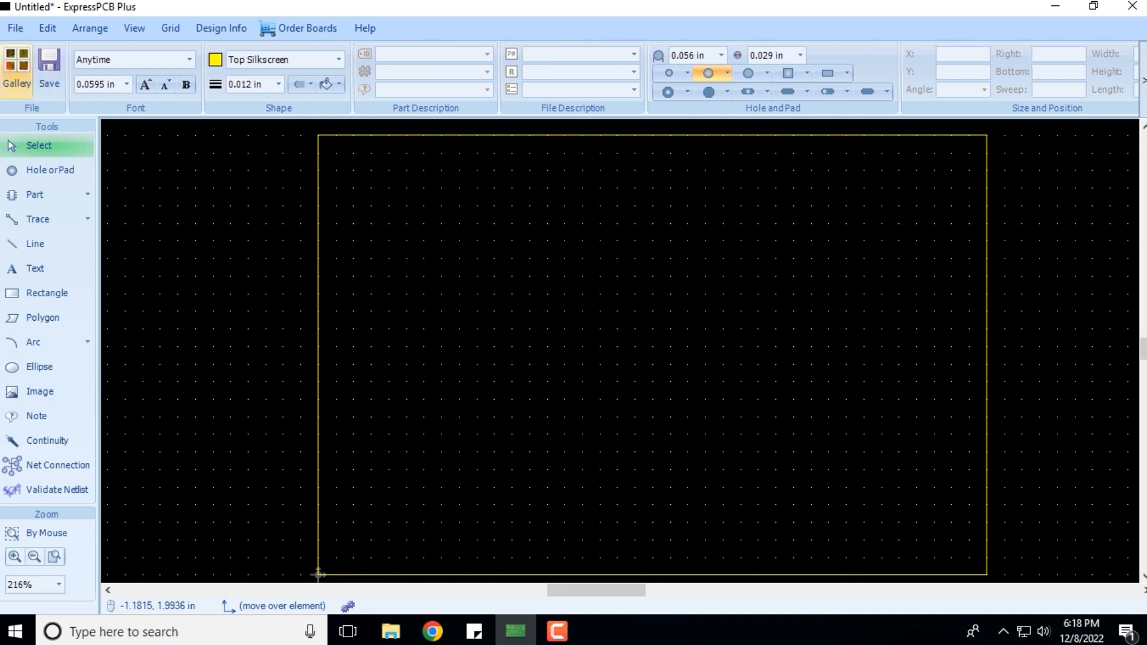
pyautogui.click(3, 80)
pyautogui.click(1132, 6)
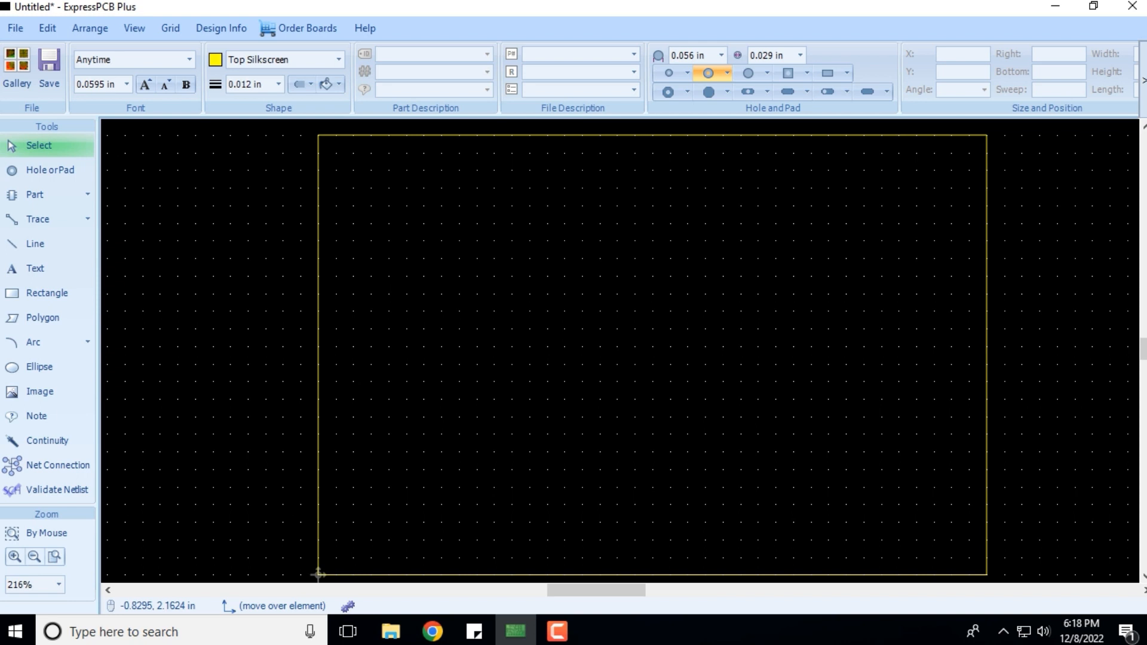
pyautogui.click(90, 28)
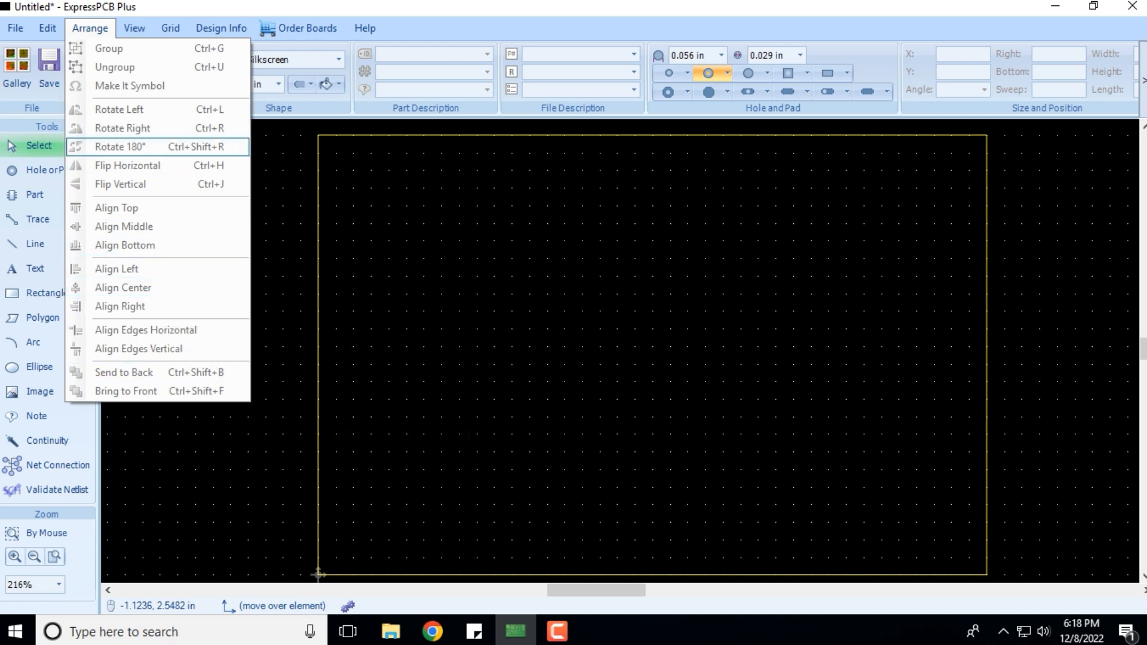
pyautogui.click(90, 28)
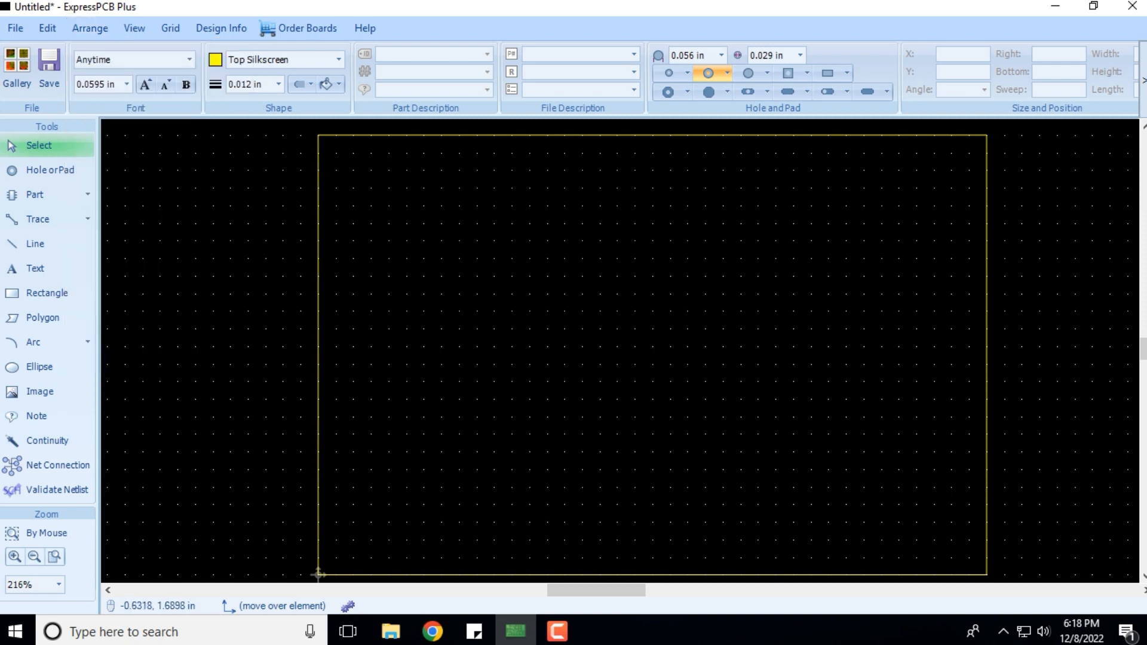
# Place a 555 Timer DIP from the parts library on the board at about X 1.1 in, Y 2.175 in
pyautogui.click(87, 194)
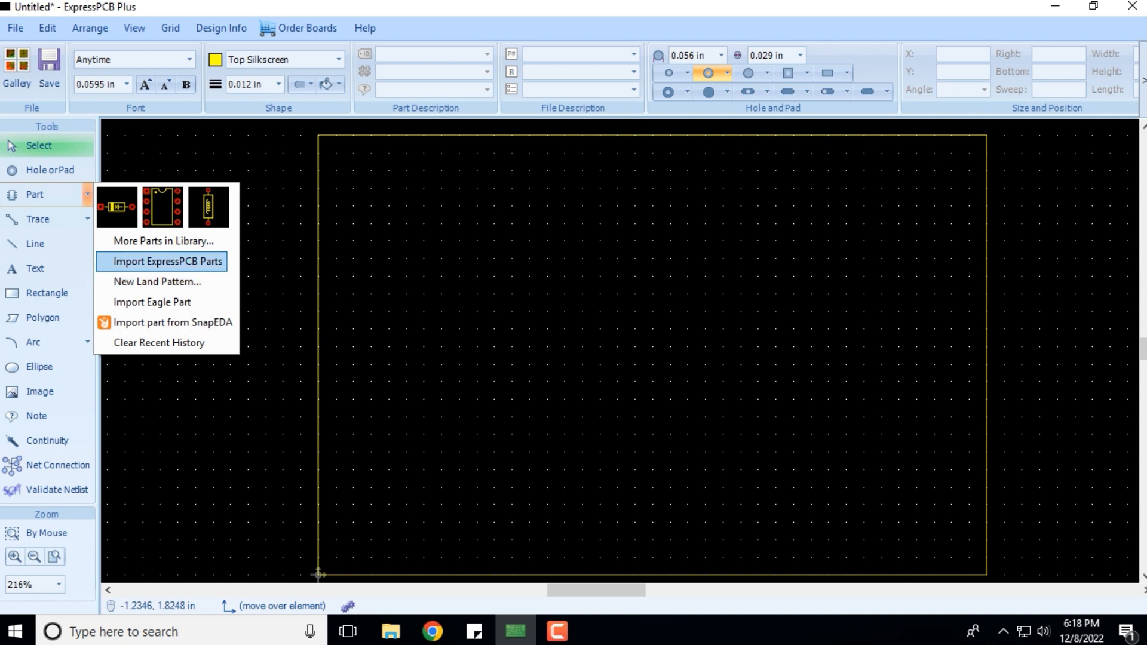
pyautogui.click(161, 241)
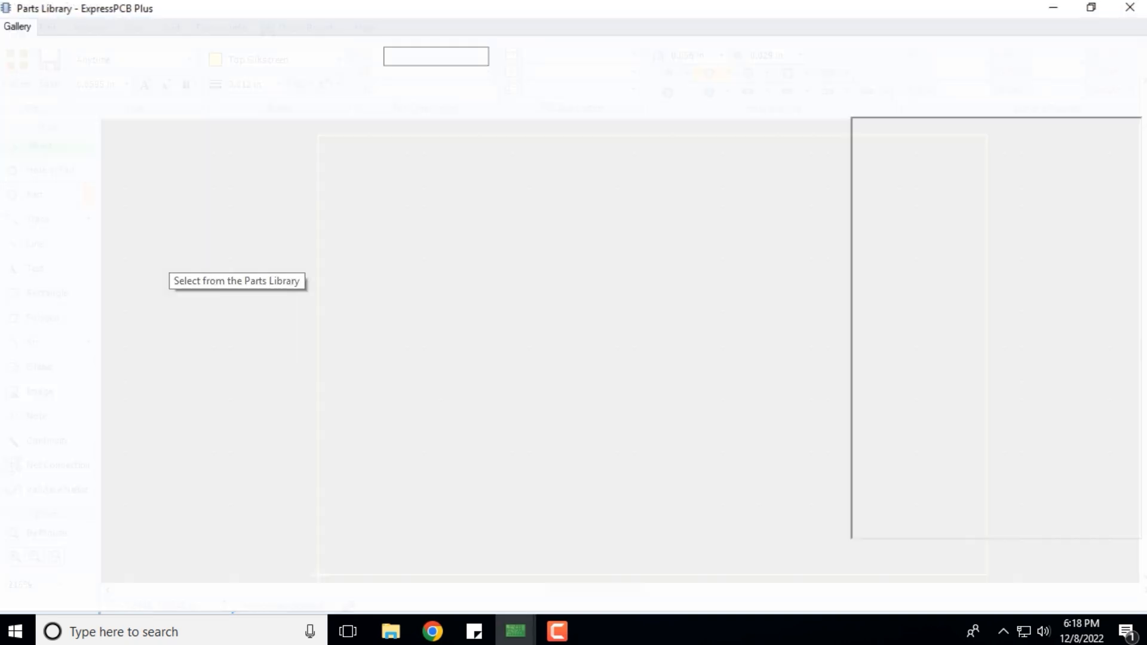
pyautogui.click(242, 251)
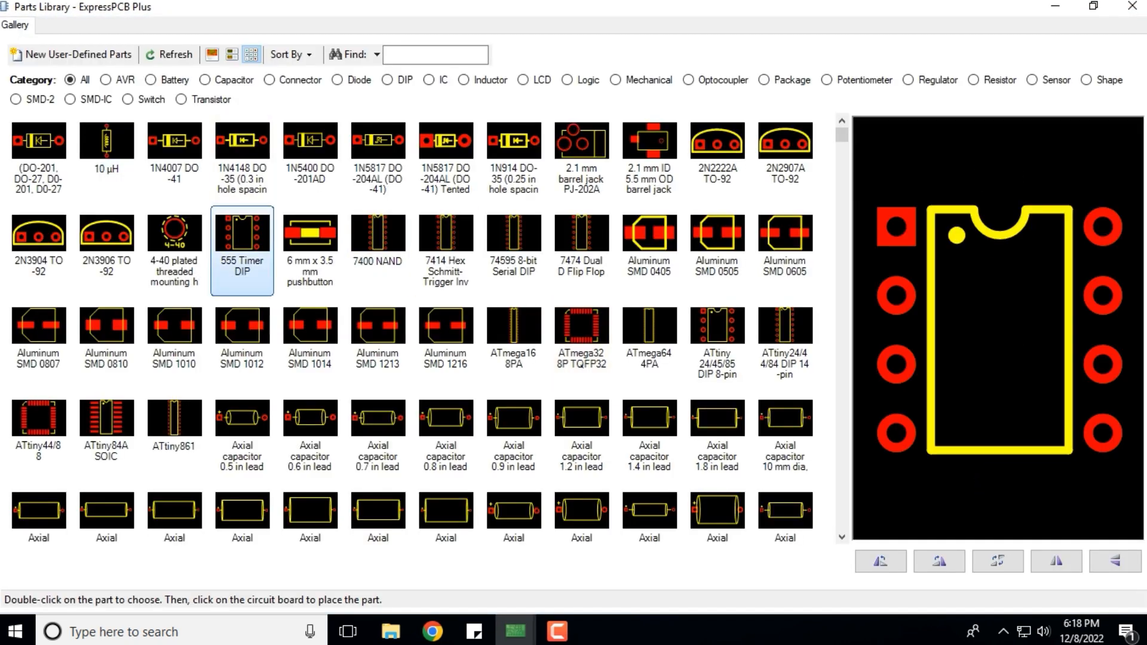
pyautogui.doubleClick(242, 251)
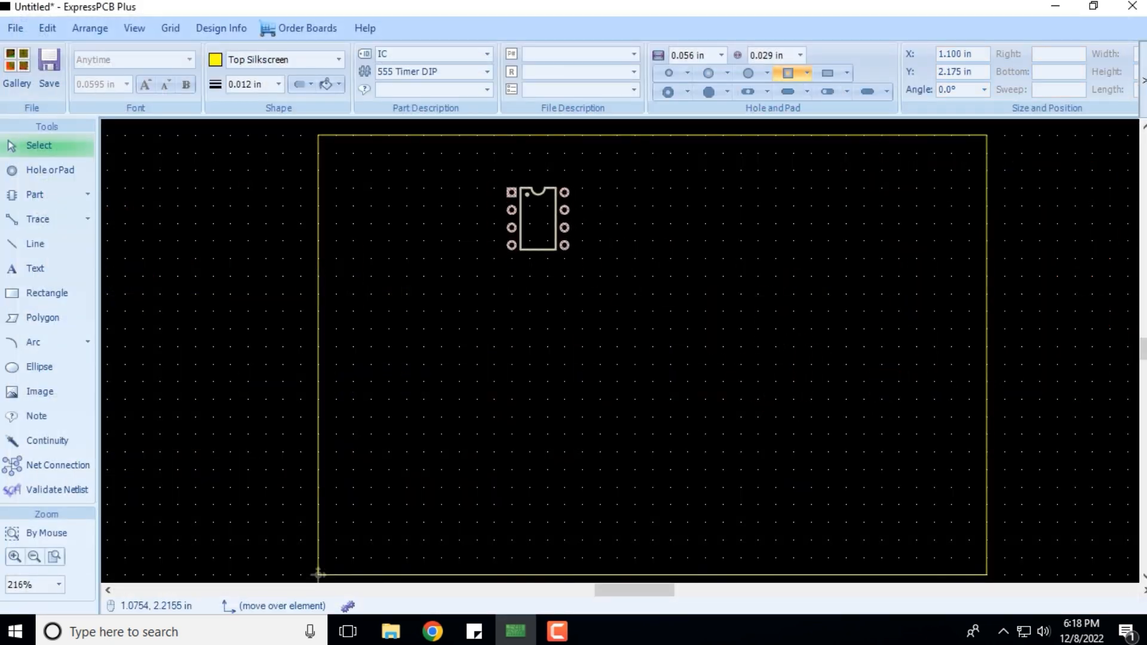
pyautogui.click(508, 184)
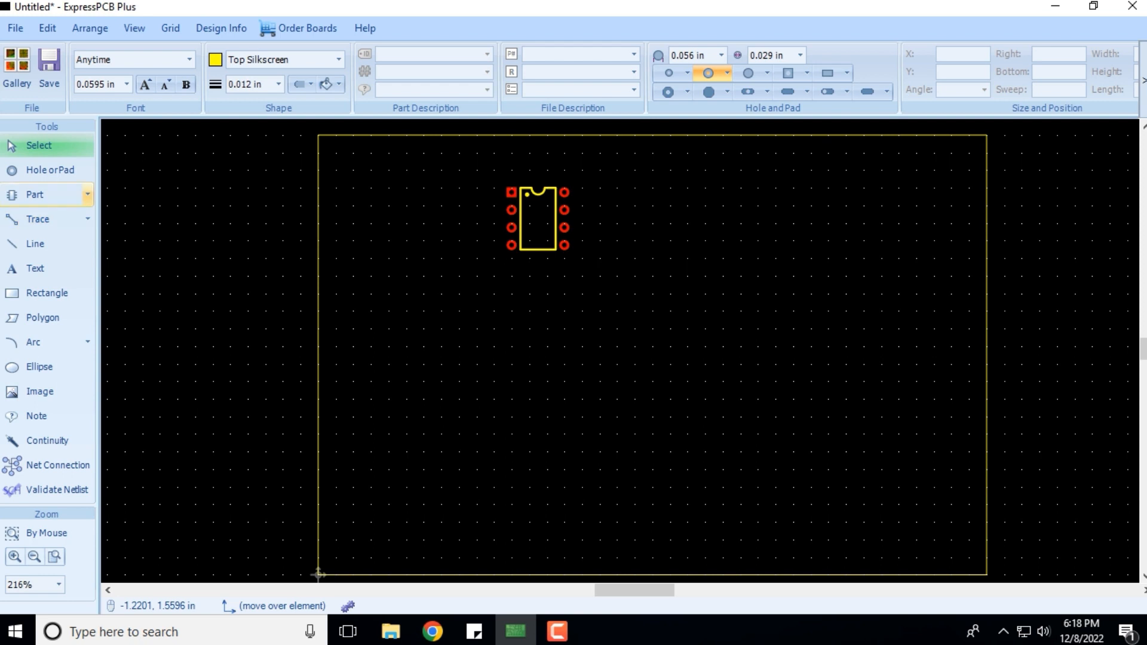
# Browse the parts library categories and place a Resistor 1/4 W (0.35 in) on the board beside the timer's square-pad side
pyautogui.click(87, 194)
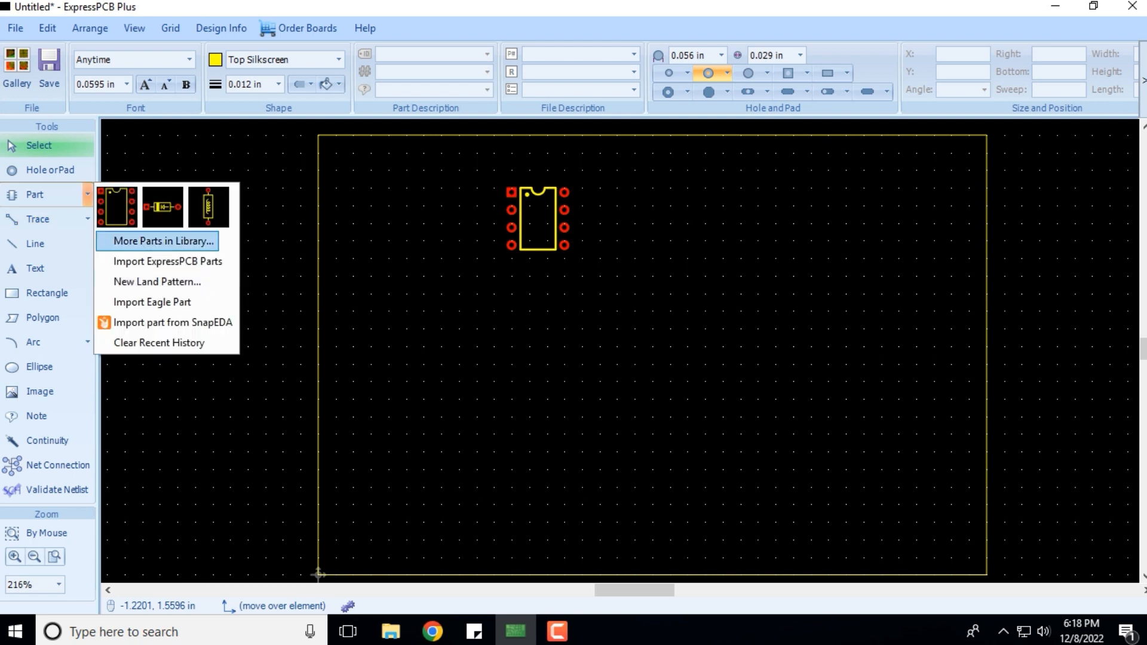
pyautogui.click(163, 241)
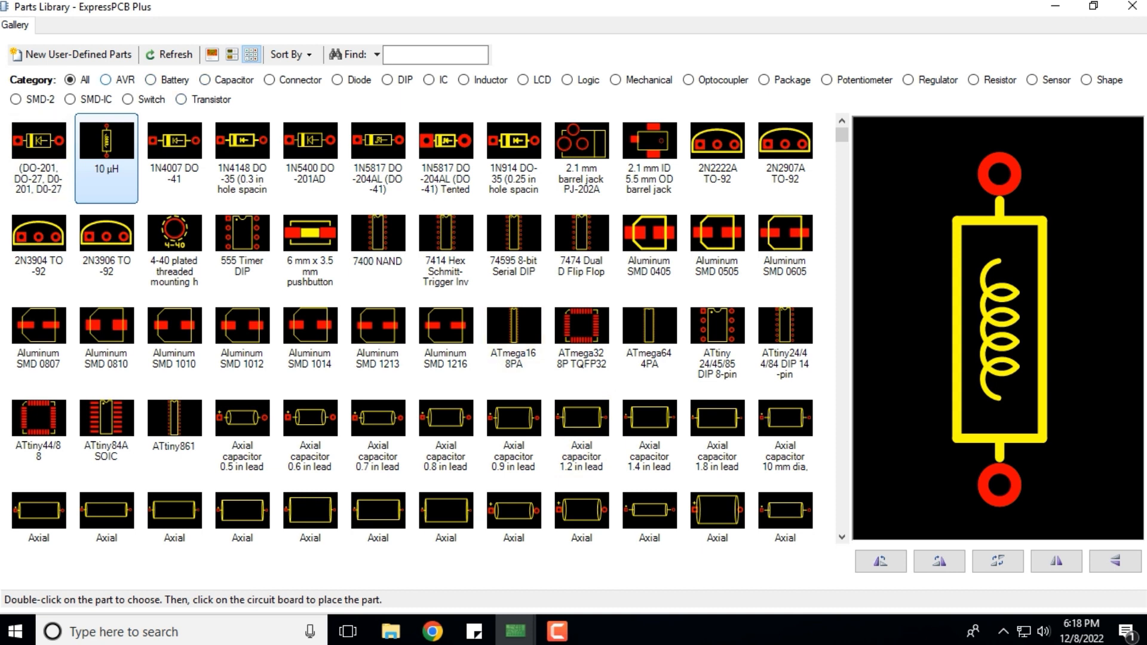
pyautogui.click(107, 80)
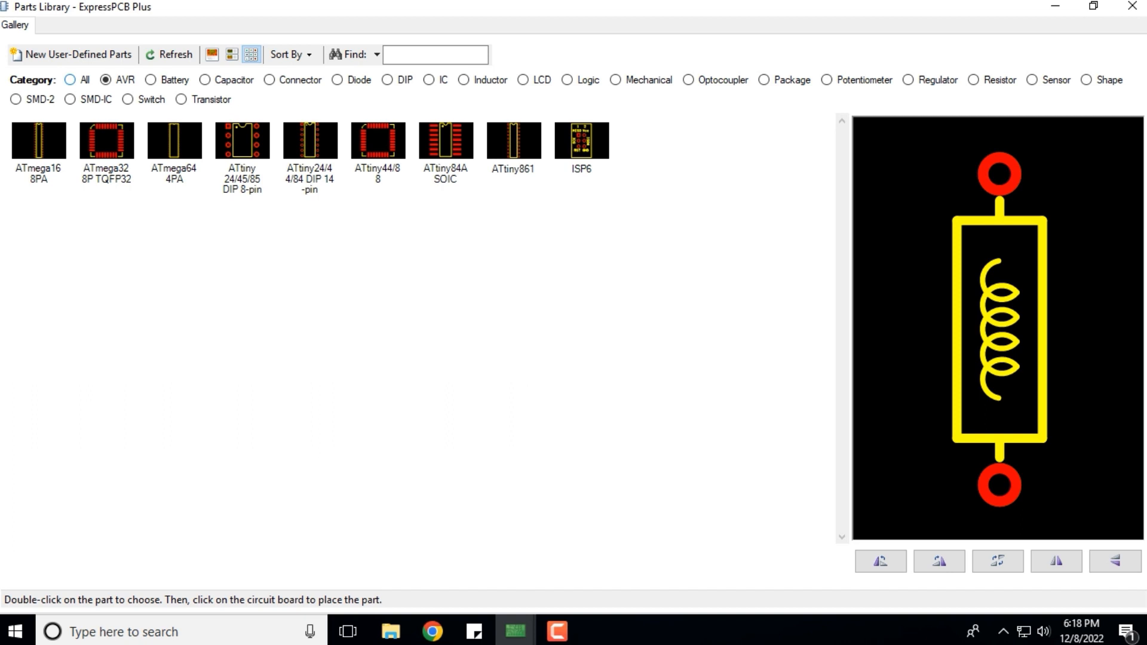
pyautogui.click(70, 79)
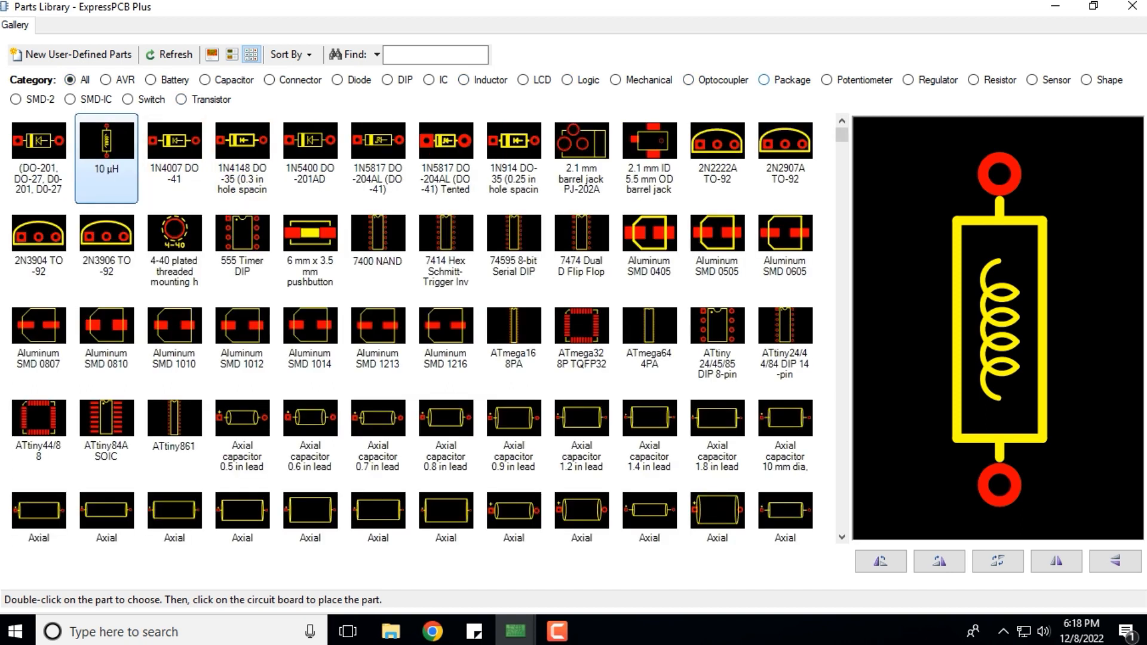
pyautogui.click(764, 79)
pyautogui.click(827, 80)
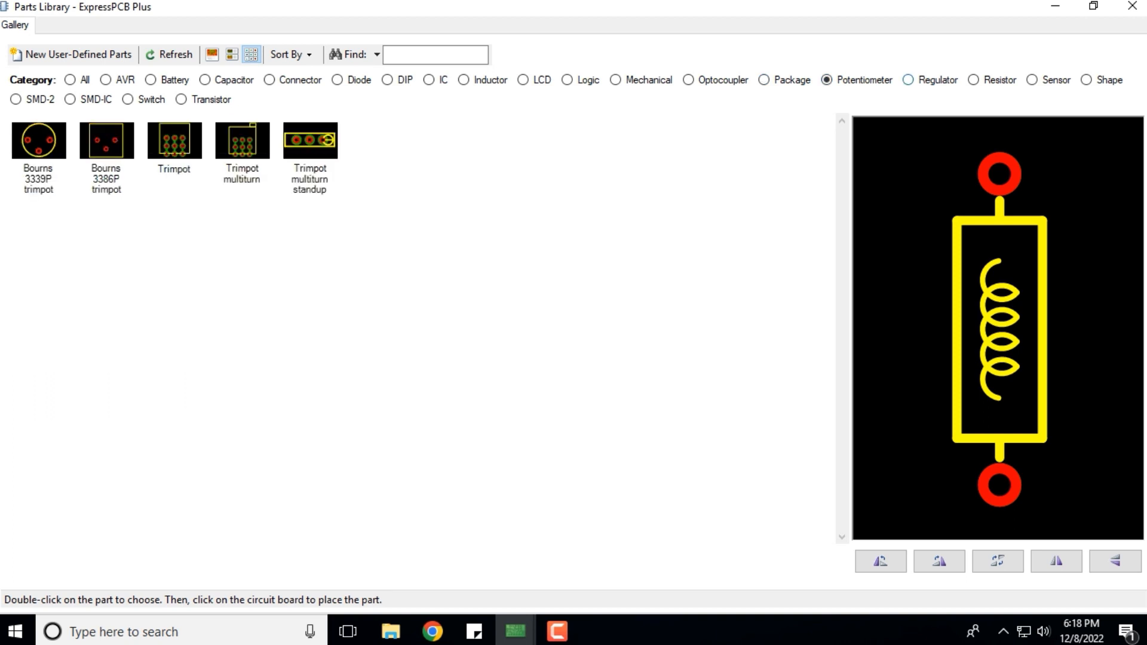
pyautogui.click(974, 80)
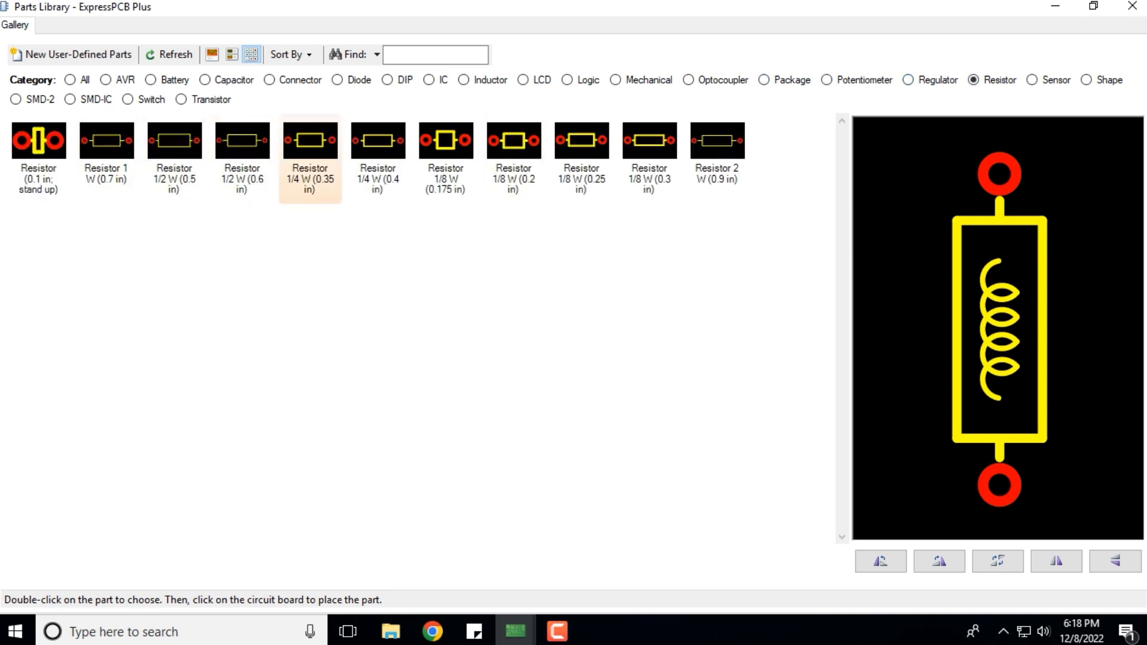
pyautogui.doubleClick(310, 152)
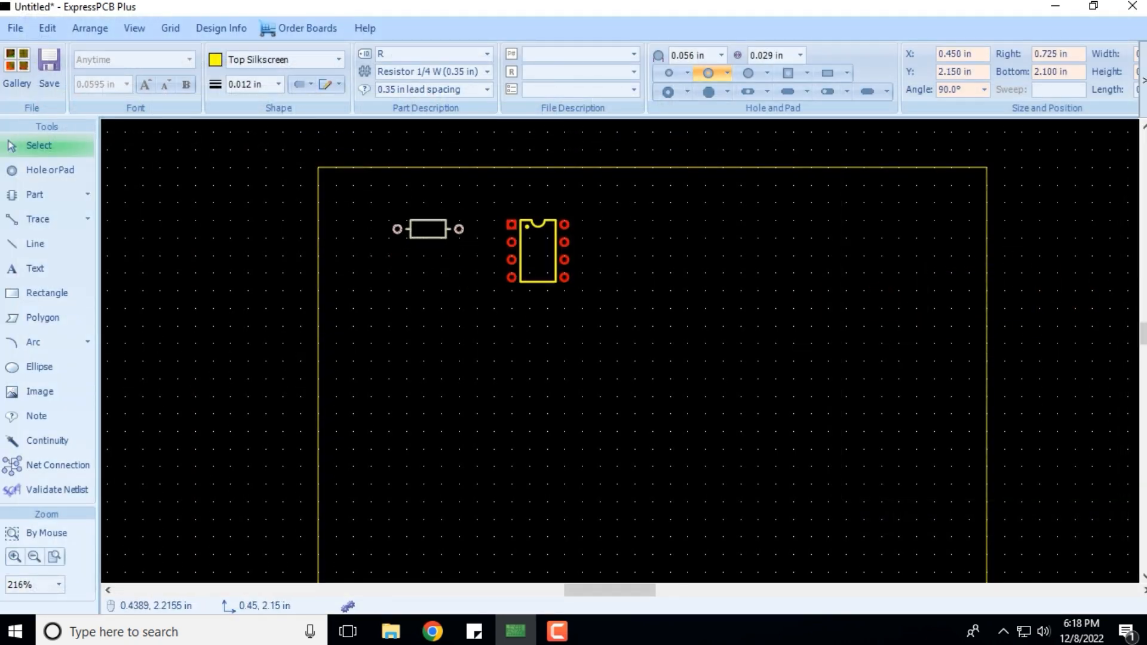
pyautogui.click(428, 220)
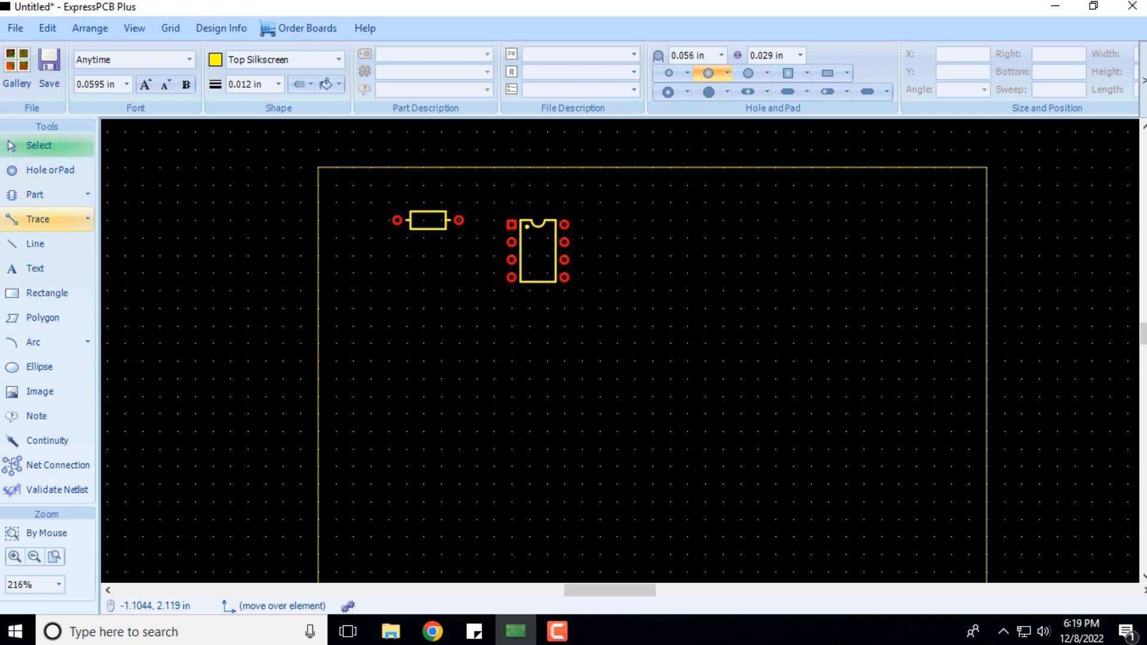
# Select the resistor and the 555 timer together and examine the grouping, rotating, flipping and aligning commands available for them
pyautogui.click(88, 194)
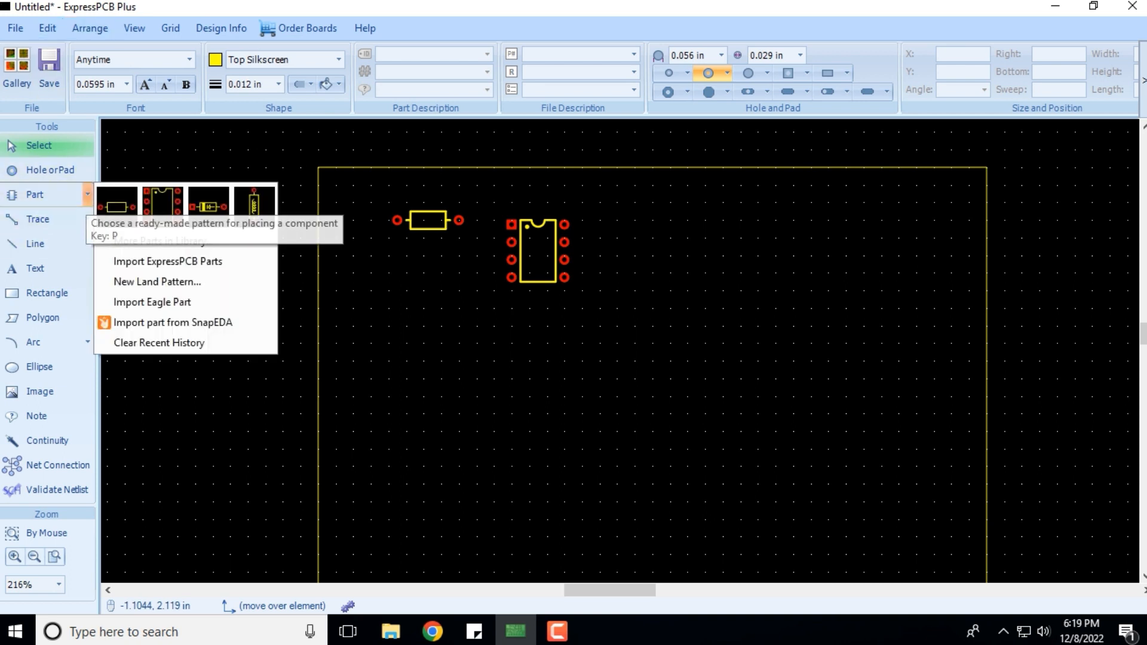
pyautogui.click(88, 194)
pyautogui.click(90, 28)
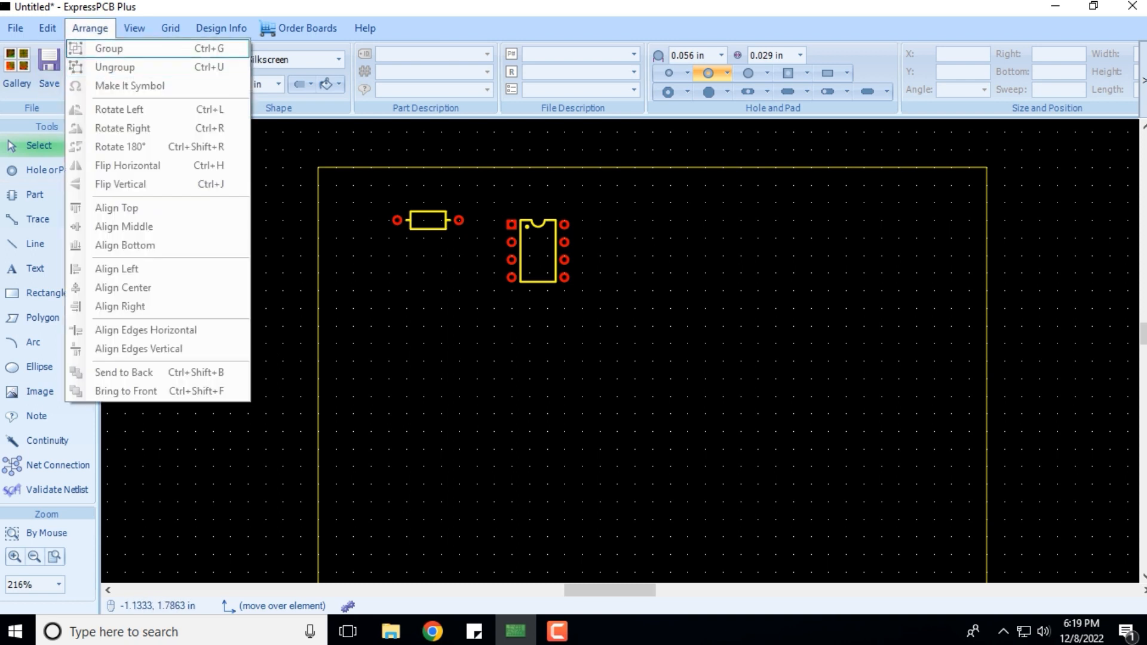
pyautogui.press('Escape')
pyautogui.moveTo(607, 194); pyautogui.dragTo(393, 315)
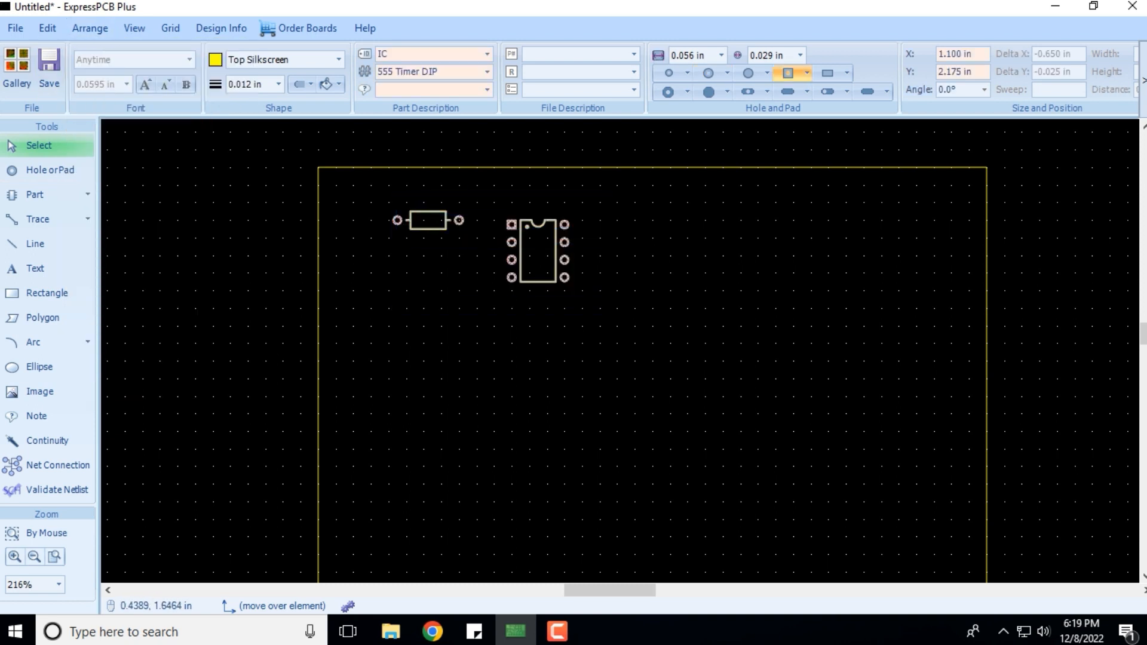
pyautogui.click(90, 28)
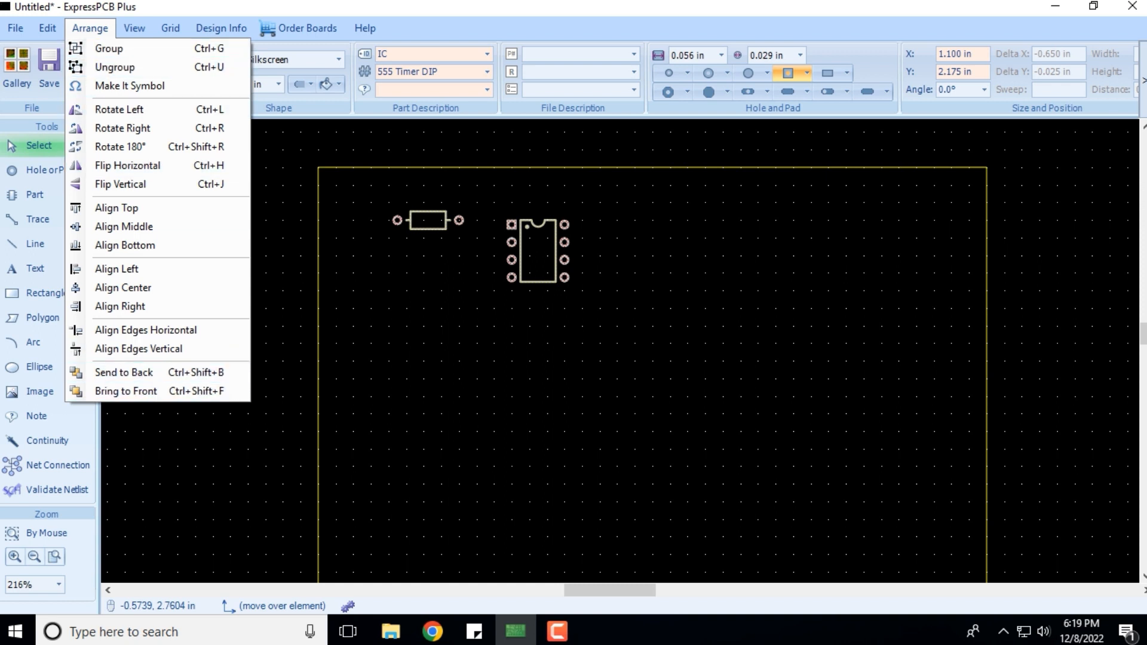
pyautogui.click(186, 452)
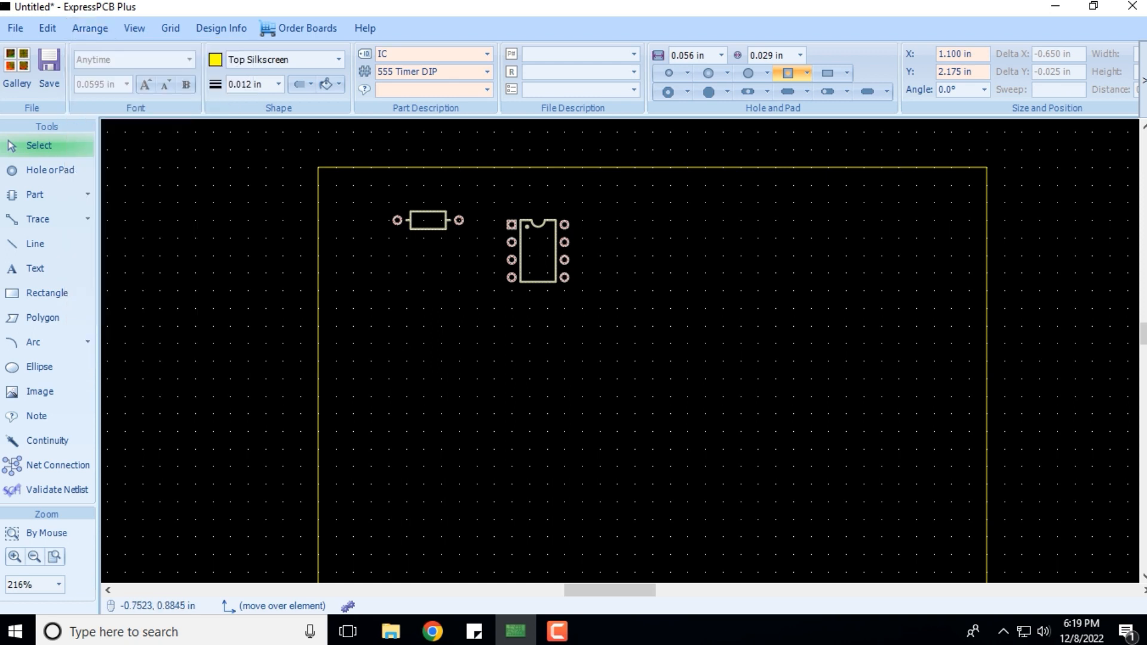
pyautogui.click(472, 341)
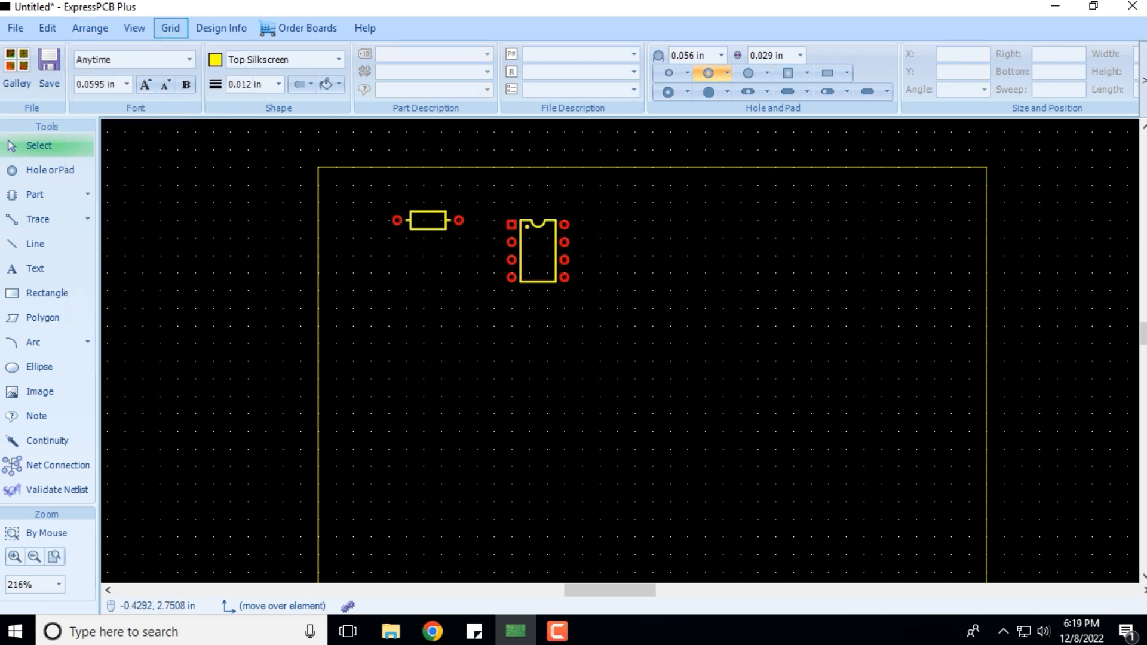
pyautogui.click(89, 28)
pyautogui.moveTo(134, 28)
pyautogui.moveTo(89, 28)
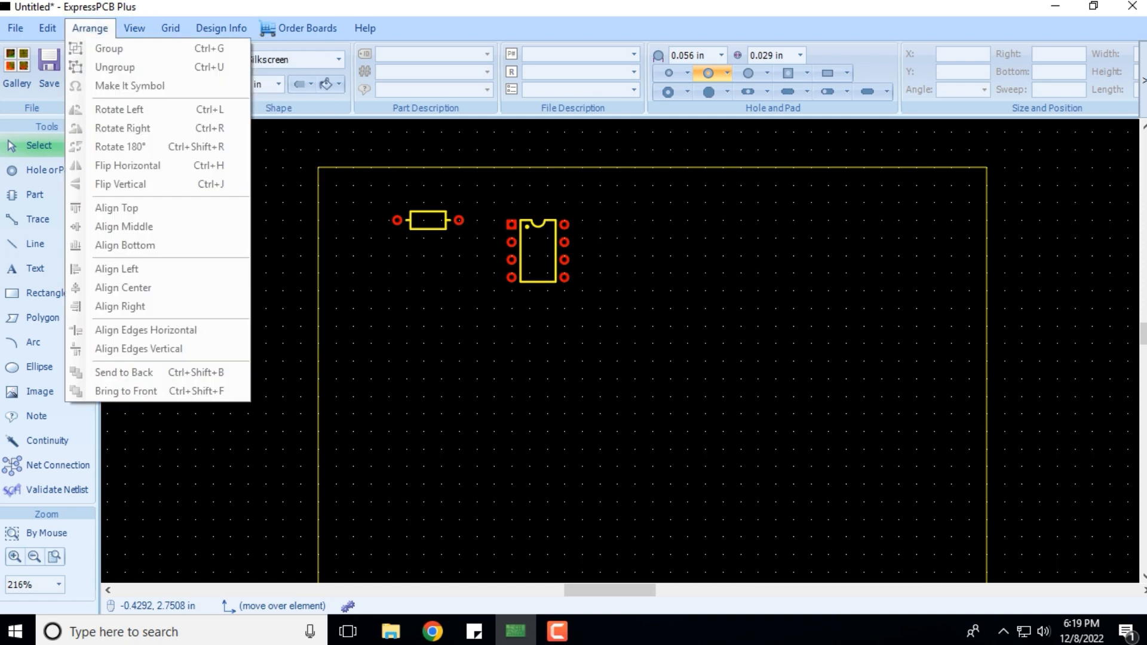
pyautogui.click(584, 406)
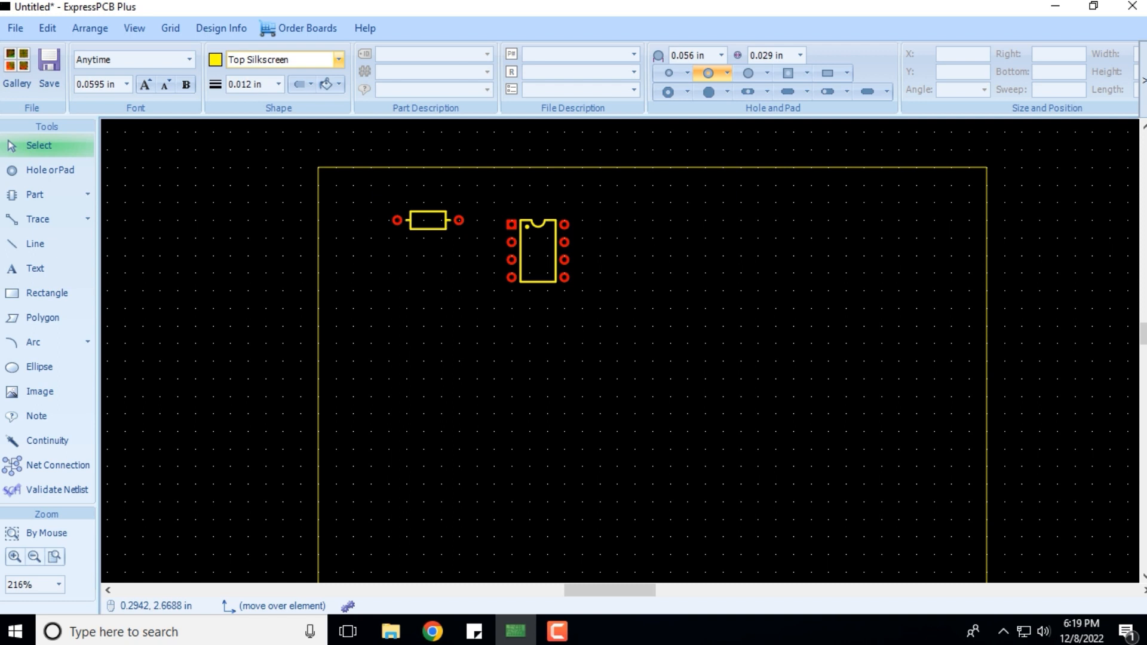
# Set the drawing layer to Top Copper and delete both the resistor and the 555 timer from the board
pyautogui.click(339, 60)
pyautogui.click(279, 116)
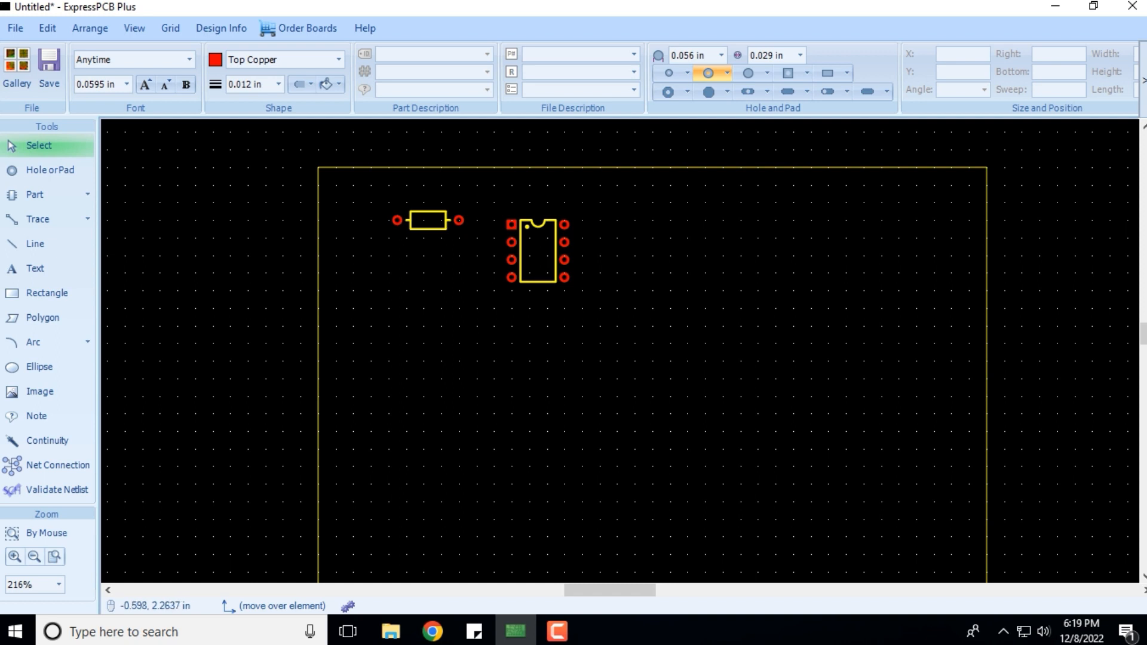
pyautogui.moveTo(377, 190); pyautogui.dragTo(642, 356)
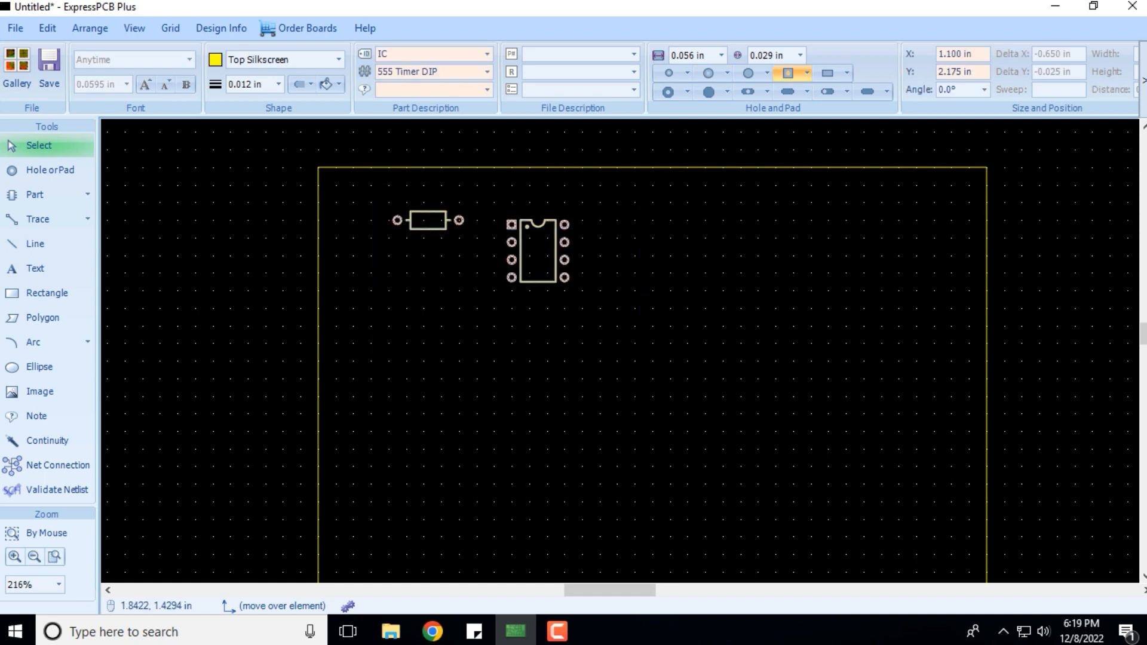
pyautogui.press('Delete')
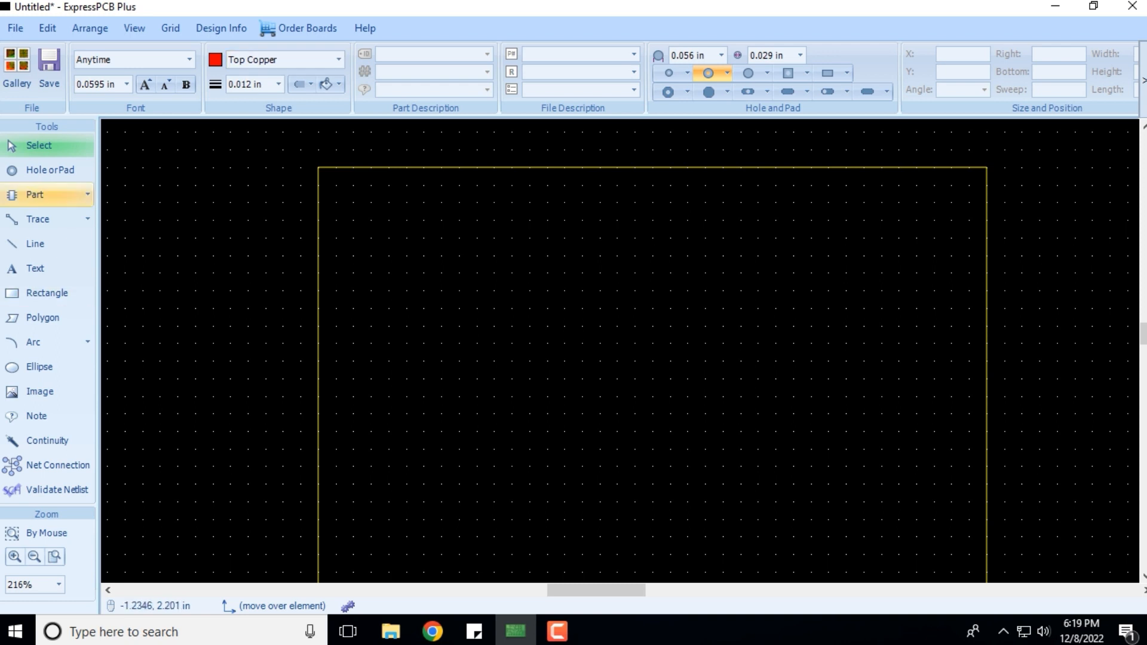
# Place a 555 Timer DIP from the recent parts on the empty board at about X 1.3 in, Y 2.2 in
pyautogui.click(87, 194)
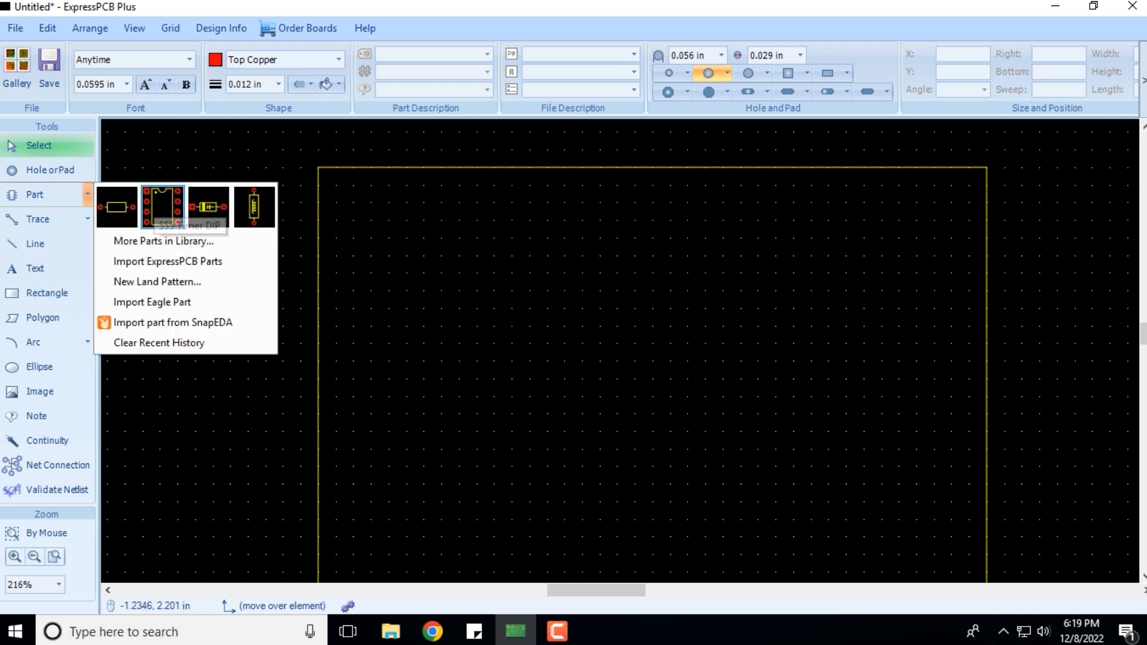
pyautogui.click(162, 206)
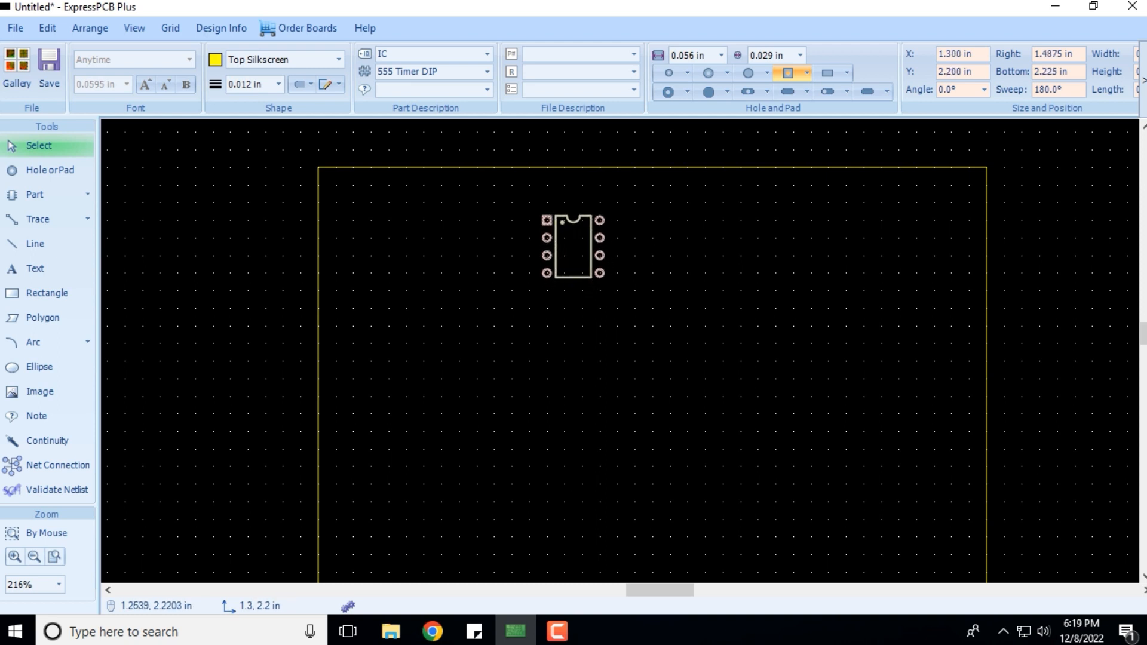
pyautogui.click(541, 218)
pyautogui.scroll(3, 502, 289)
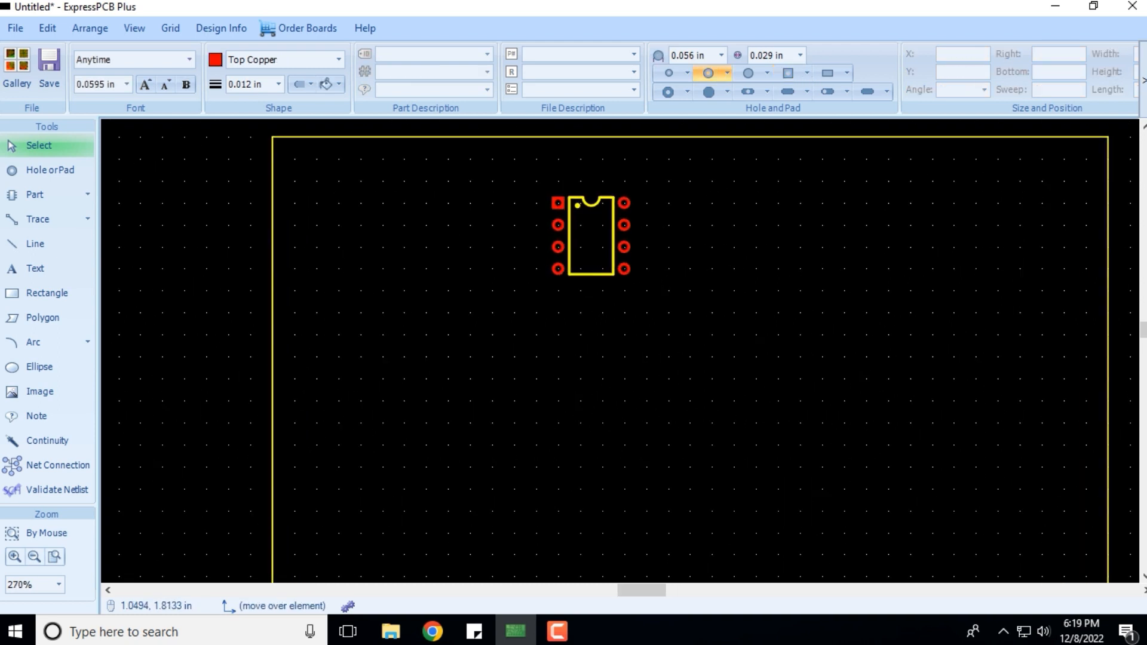
pyautogui.scroll(1, 500, 296)
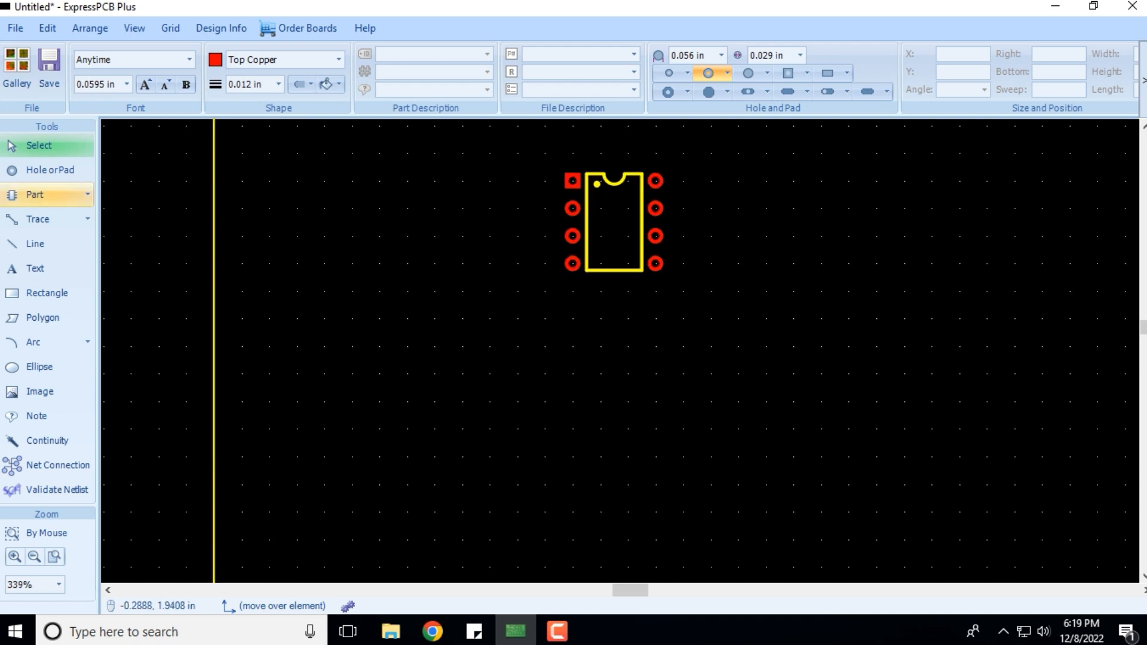
# Place a Resistor 1/4 W (0.35 in) from the recent parts beside the timer, level with its square pad
pyautogui.click(87, 195)
pyautogui.click(163, 206)
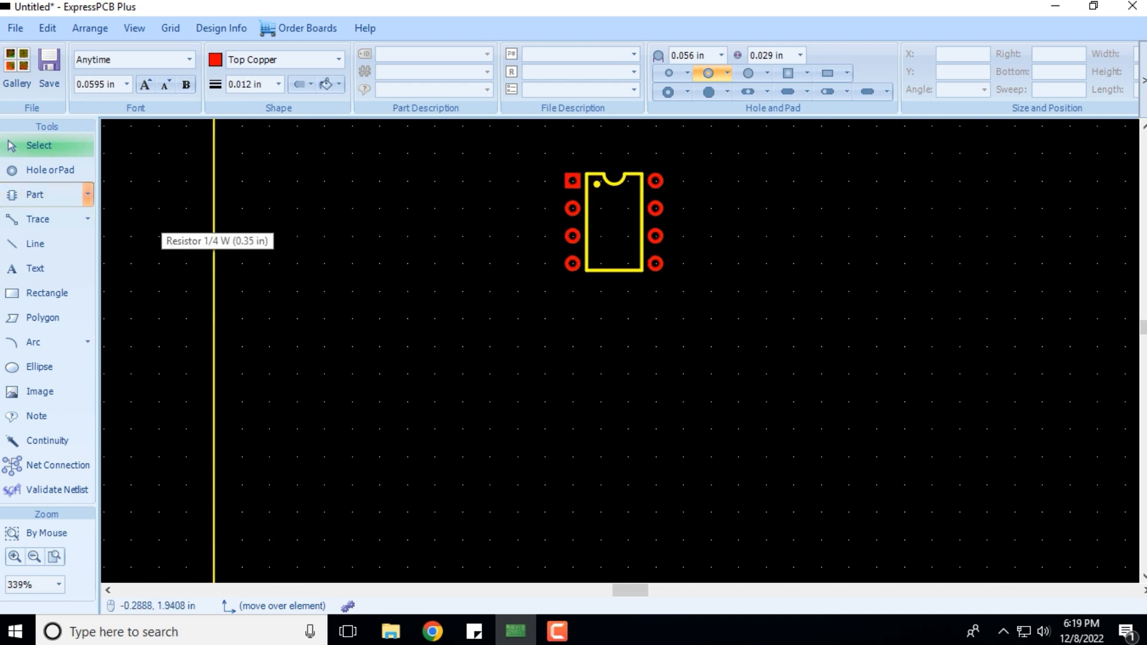
pyautogui.click(362, 162)
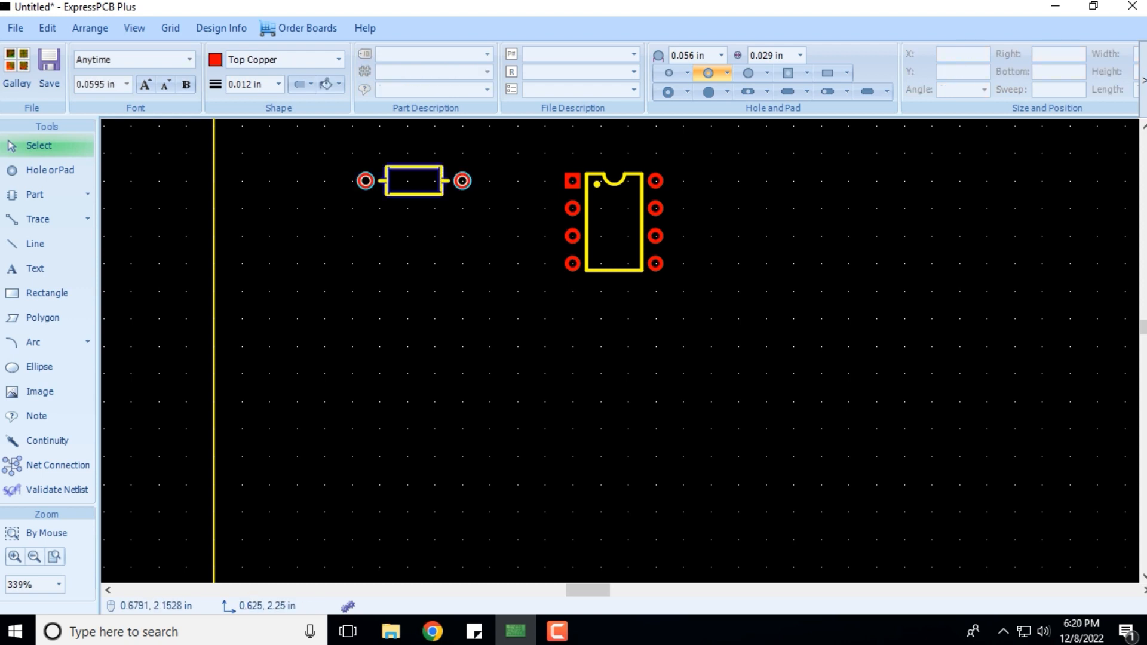
pyautogui.click(401, 194)
pyautogui.click(401, 240)
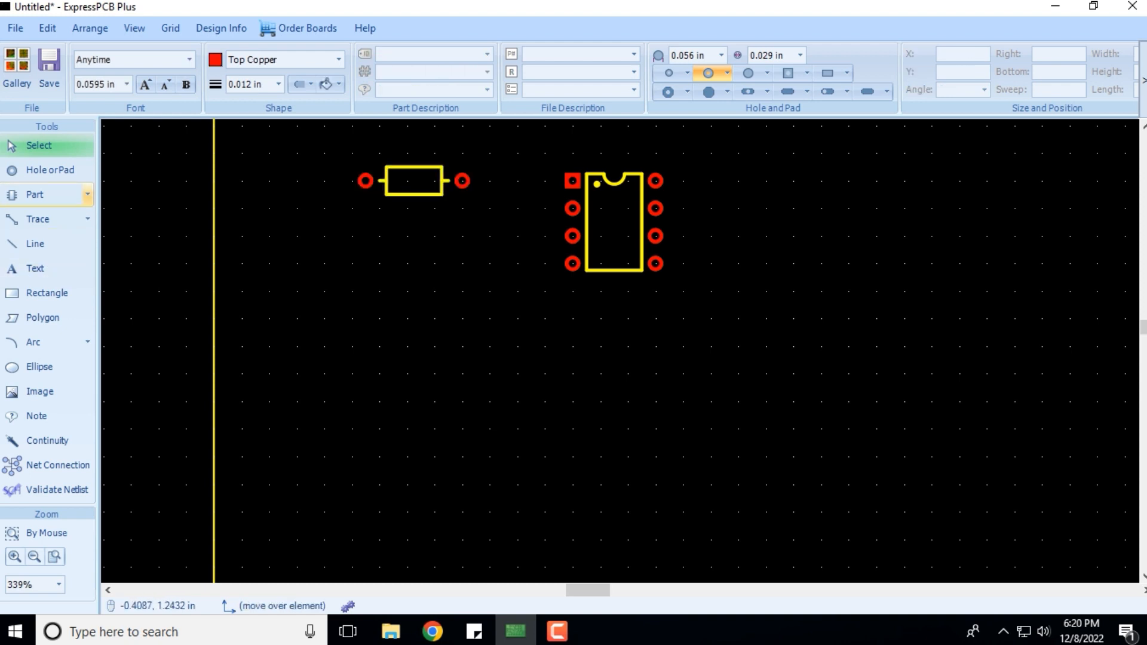
# Try placing an axial capacitor 6 mm dia. from the library's Capacitor category below the resistor
pyautogui.click(87, 194)
pyautogui.click(150, 241)
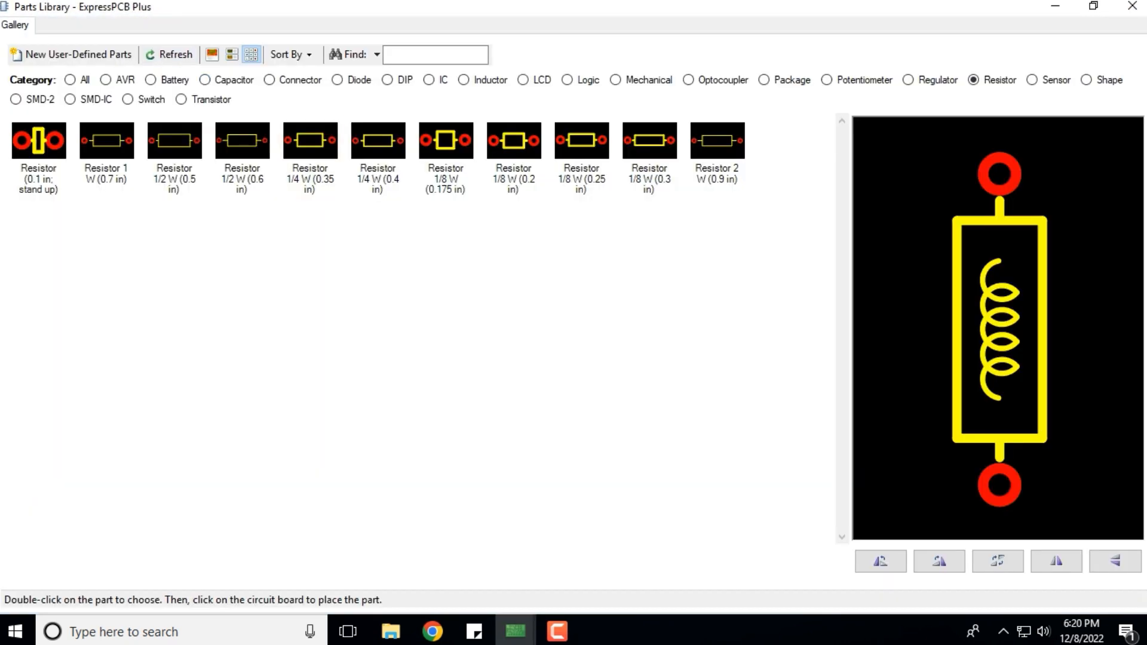
pyautogui.click(1133, 6)
pyautogui.click(87, 194)
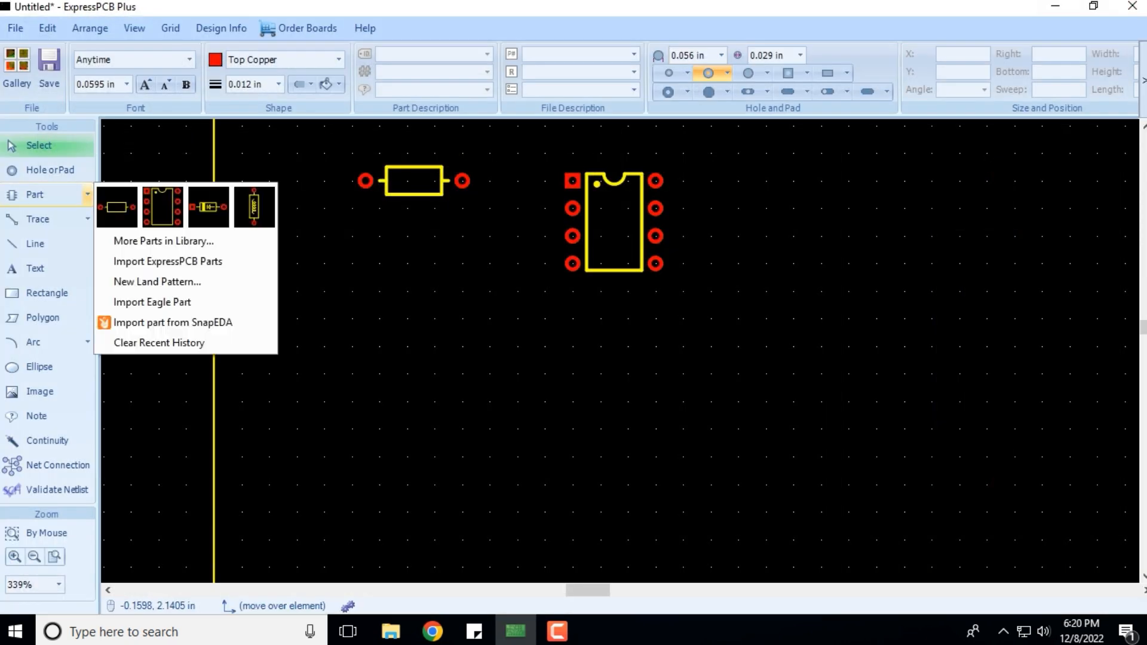
pyautogui.click(164, 241)
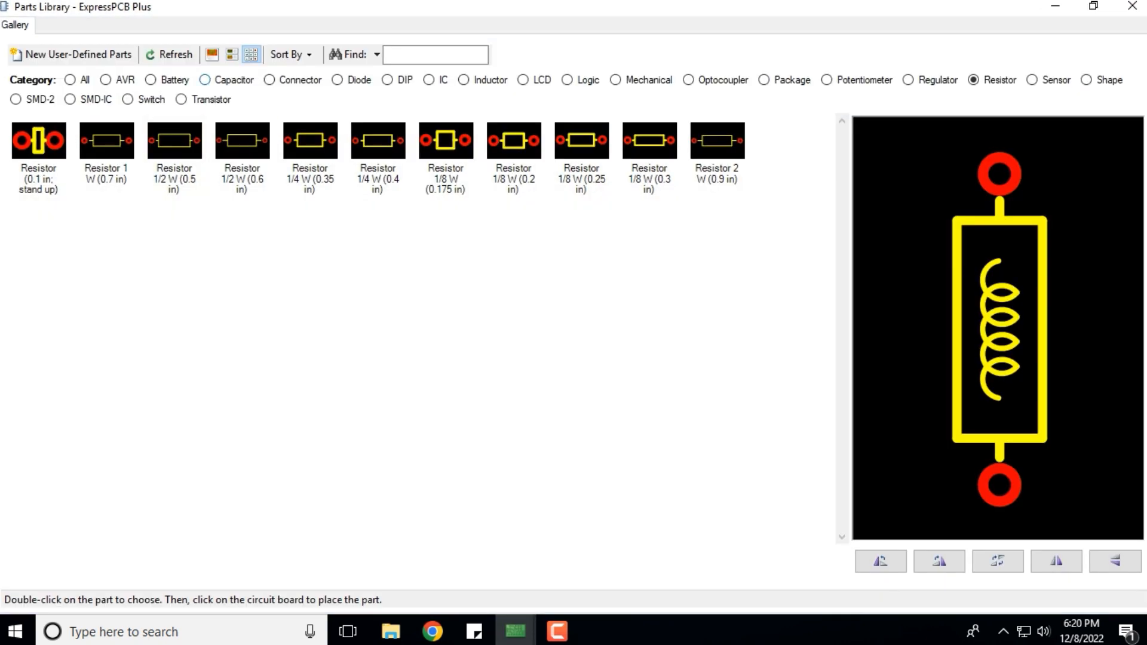
pyautogui.click(205, 79)
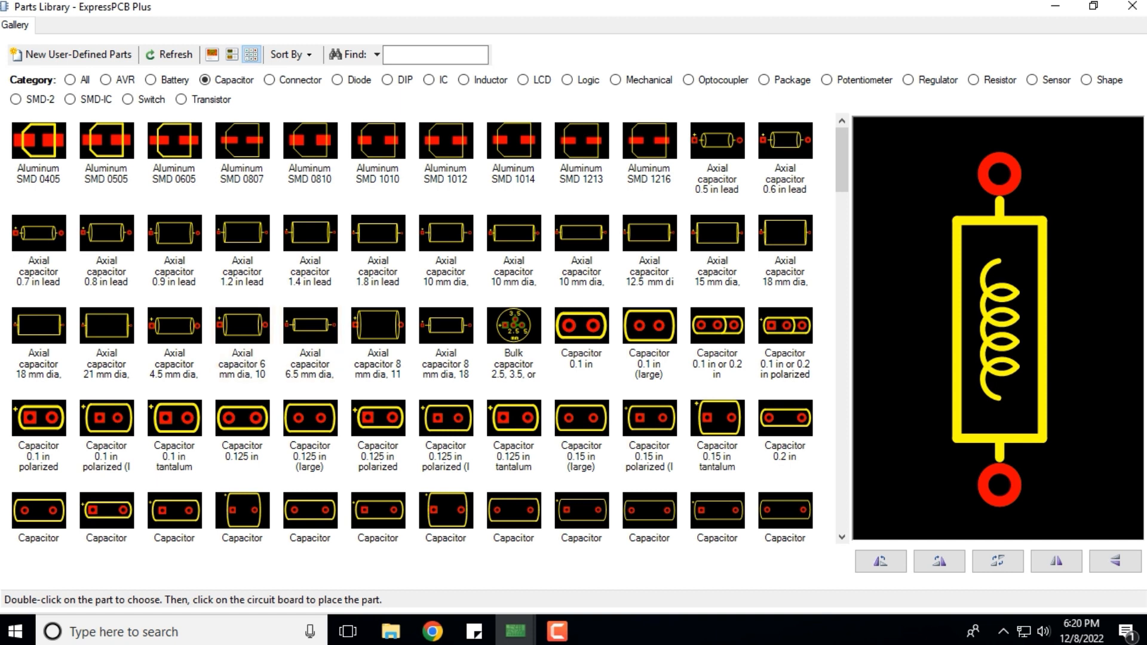
pyautogui.doubleClick(242, 335)
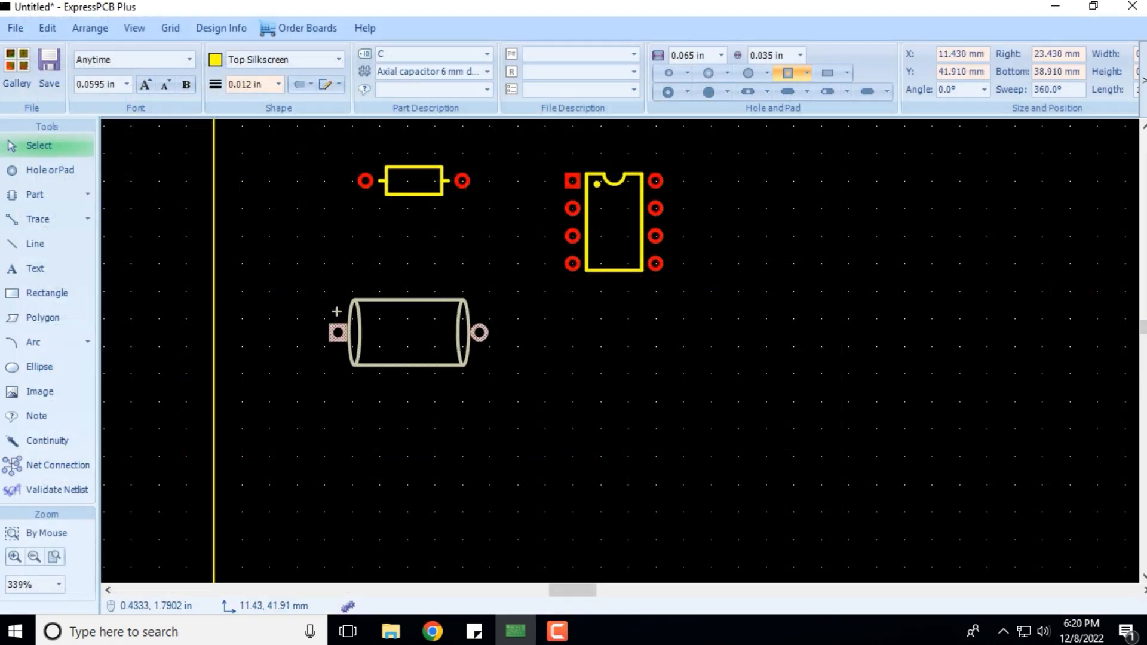
pyautogui.press('Escape')
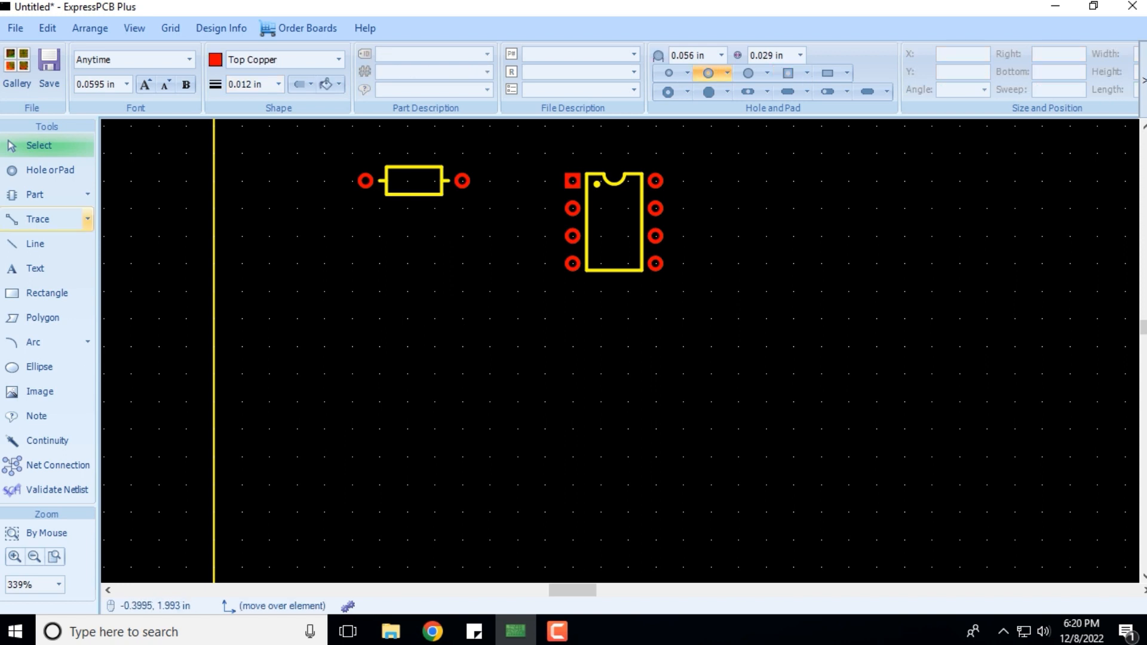
# Place an Axial capacitor 0.5 in lead below the resistor and move it to about X 0.4 in, Y 1.9 in
pyautogui.click(87, 194)
pyautogui.click(163, 241)
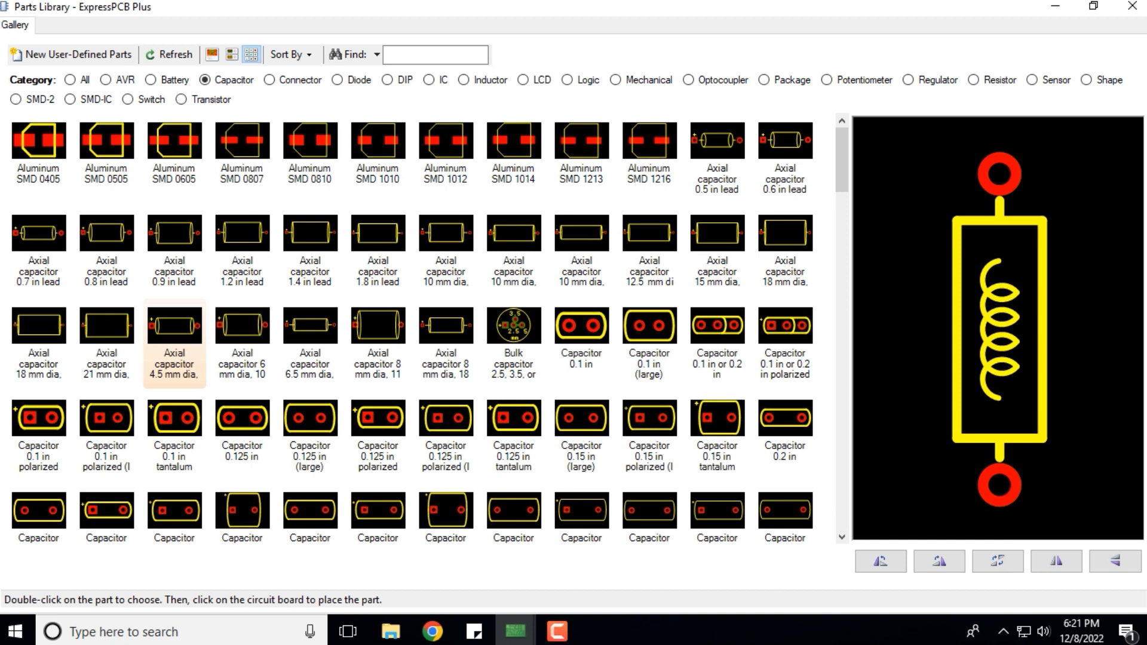
pyautogui.click(174, 344)
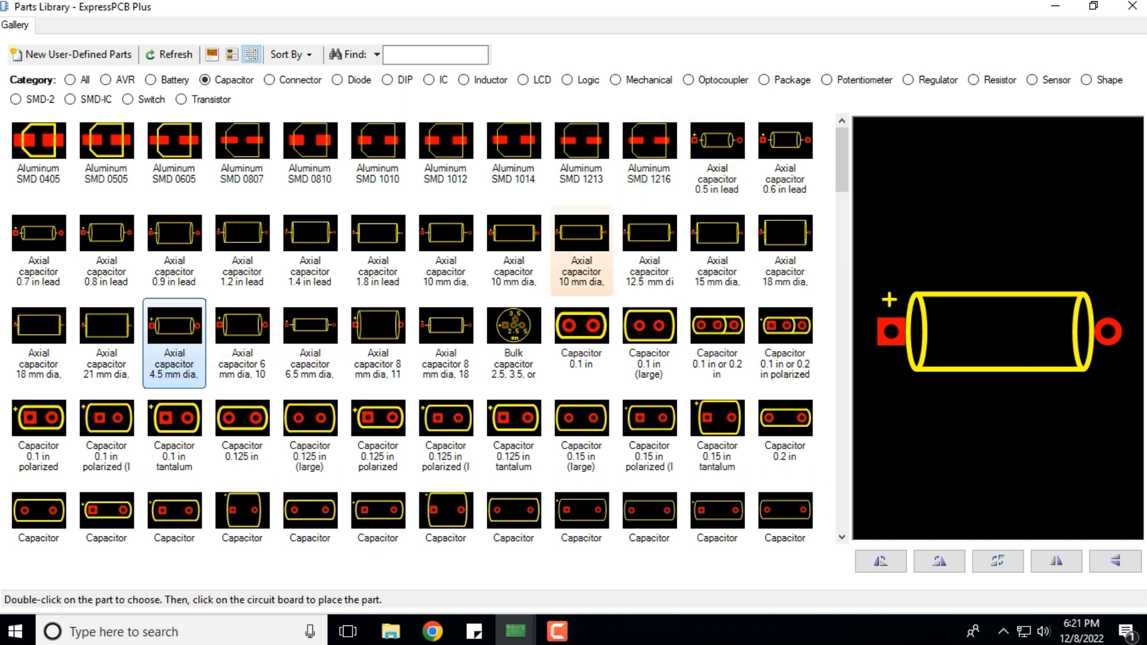
pyautogui.doubleClick(717, 157)
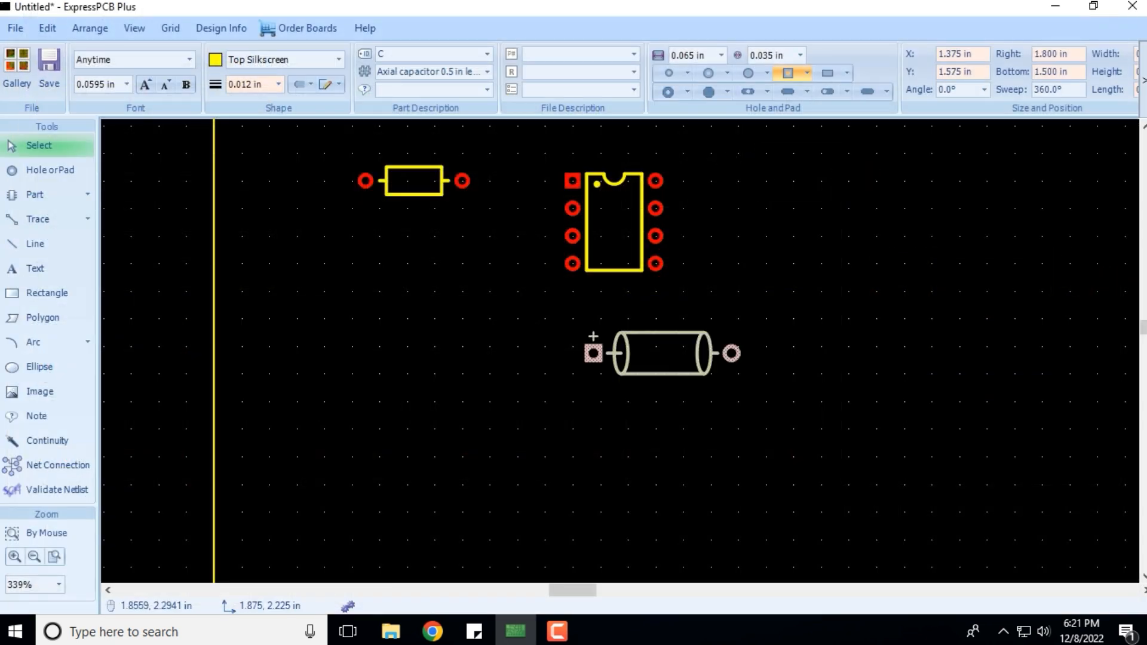
pyautogui.click(351, 277)
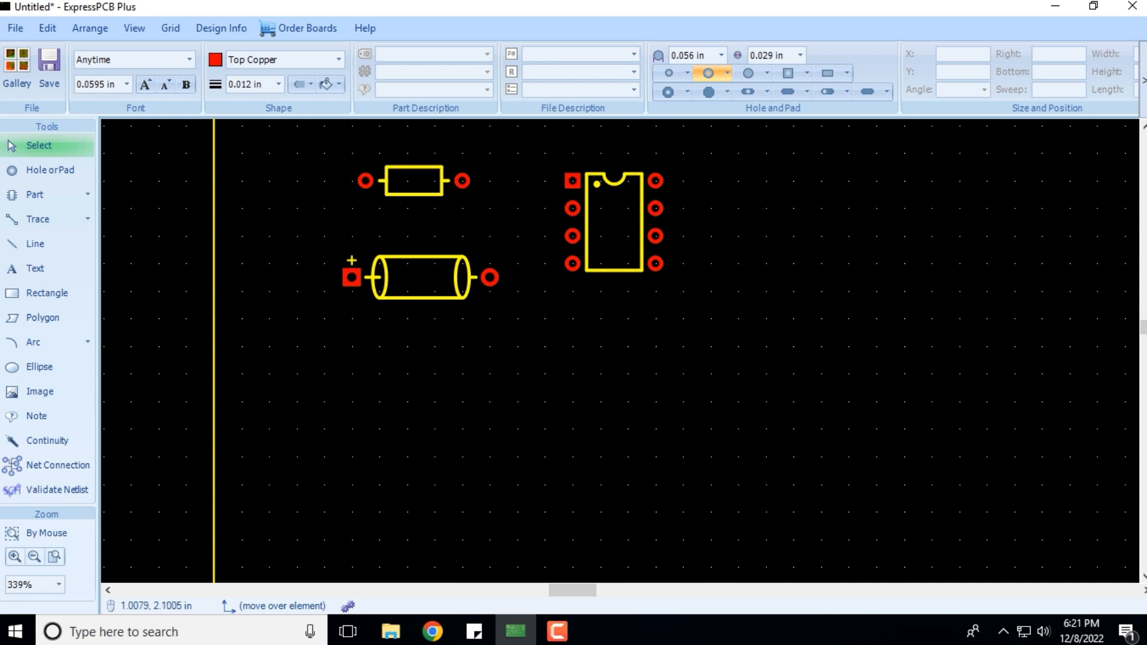
pyautogui.moveTo(389, 285); pyautogui.dragTo(360, 266)
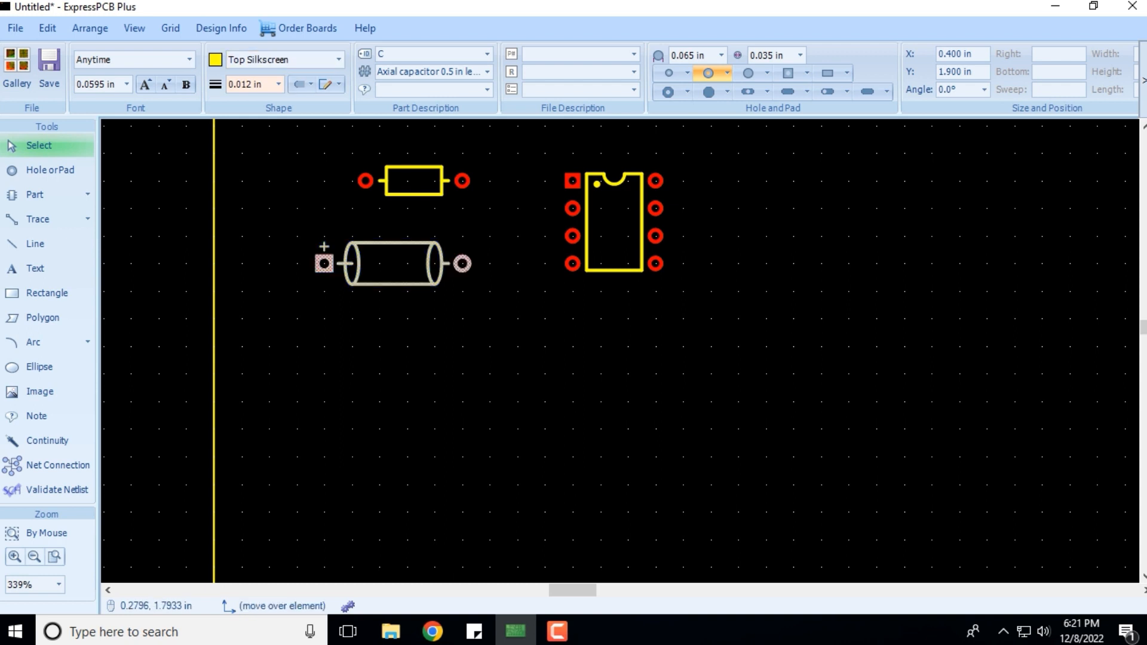
pyautogui.click(263, 319)
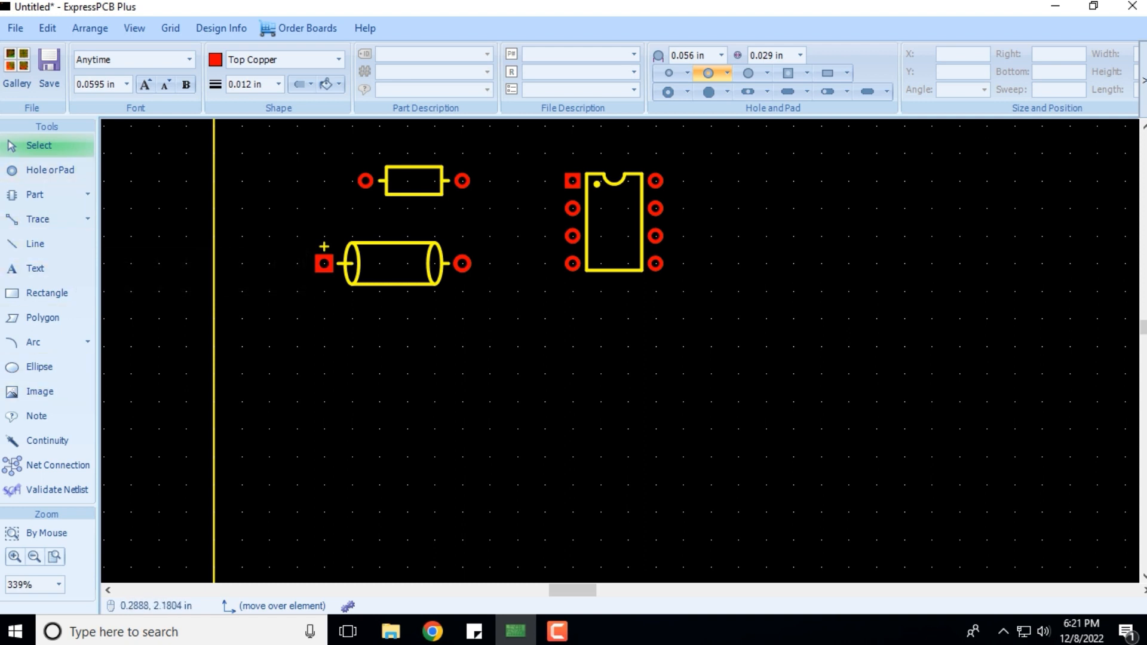
# Browse the Battery and Regulator categories and place a Keystone 108 1/2 AA cell holder opposite the resistor at about X 2.1 in, Y 2.0 in
pyautogui.click(87, 195)
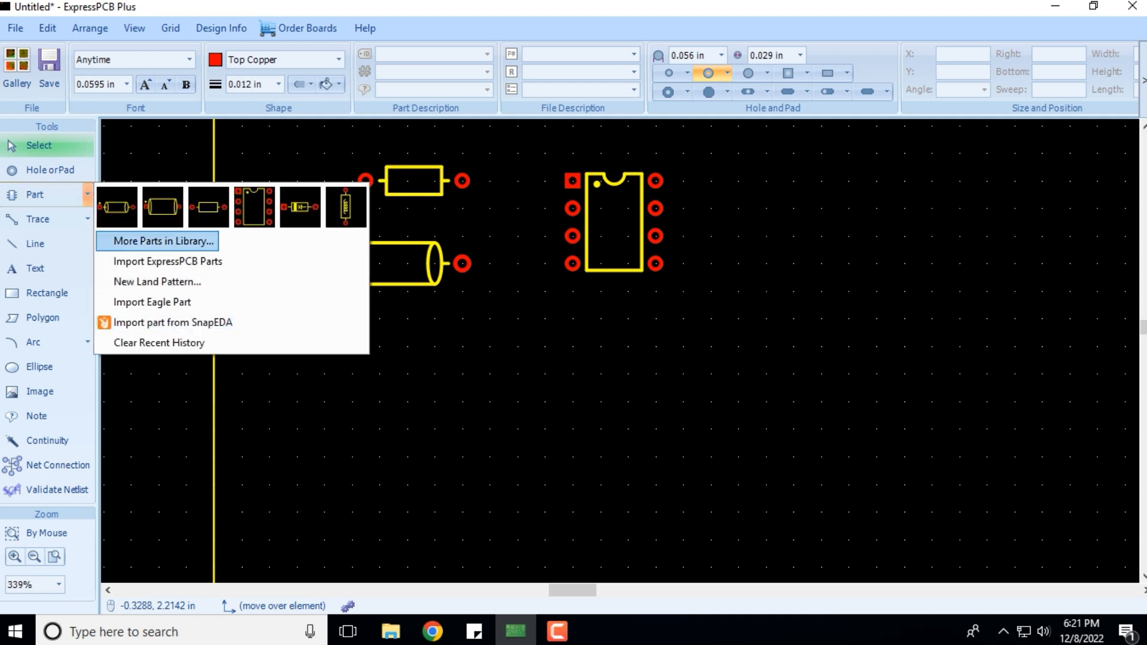
pyautogui.click(163, 240)
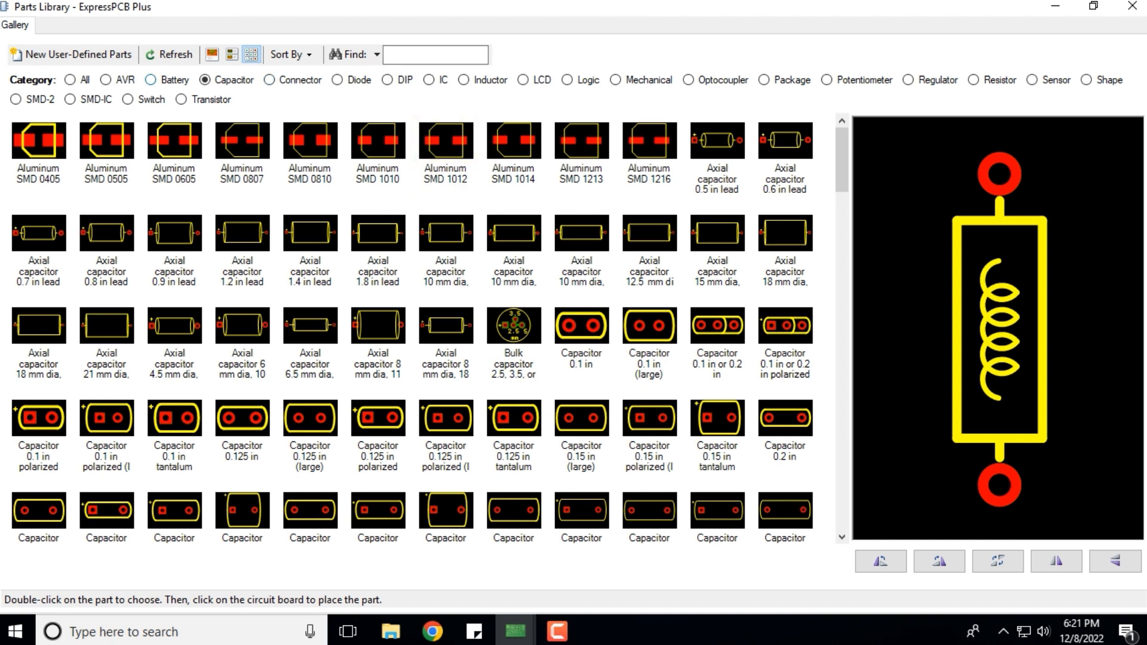
pyautogui.click(150, 79)
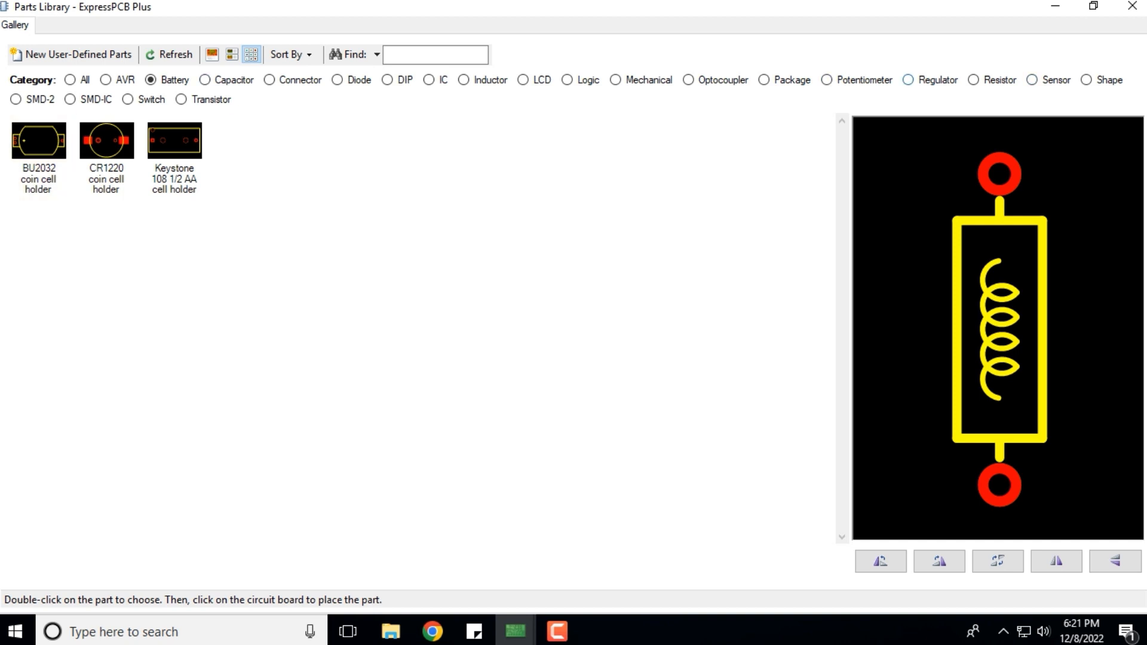
pyautogui.click(908, 80)
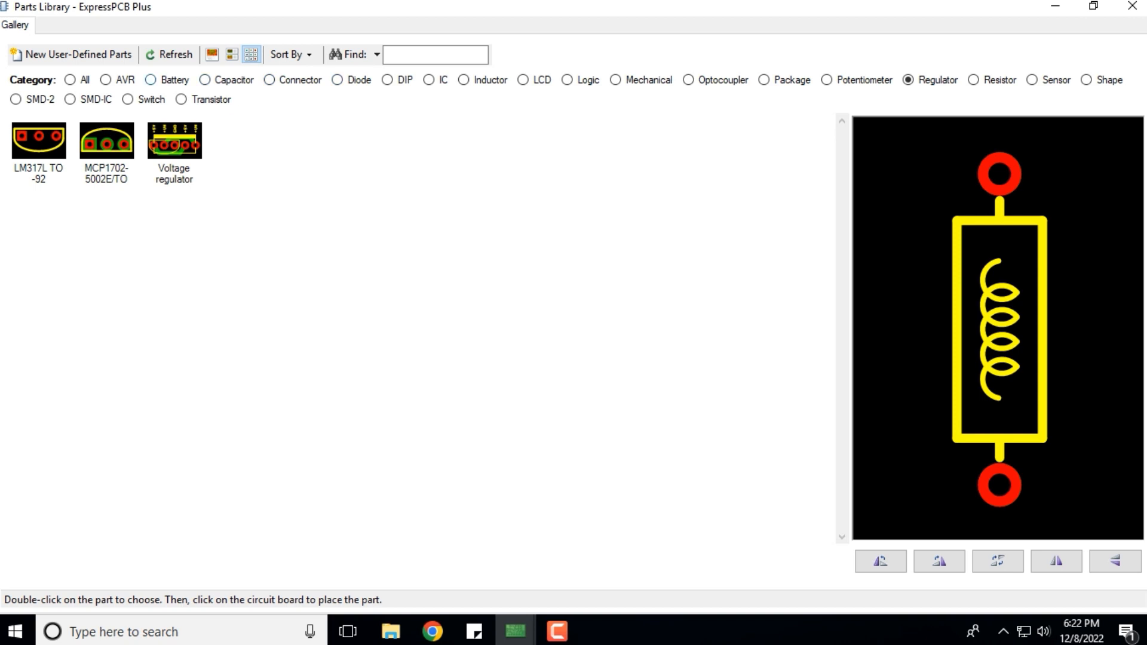
pyautogui.click(150, 79)
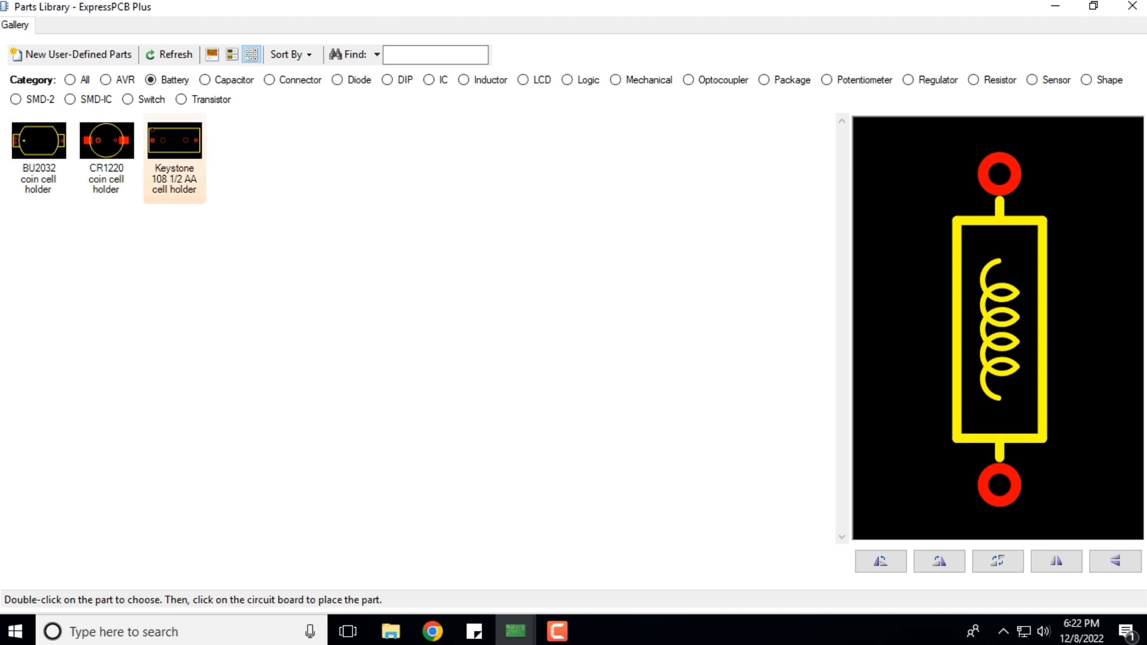
pyautogui.click(175, 156)
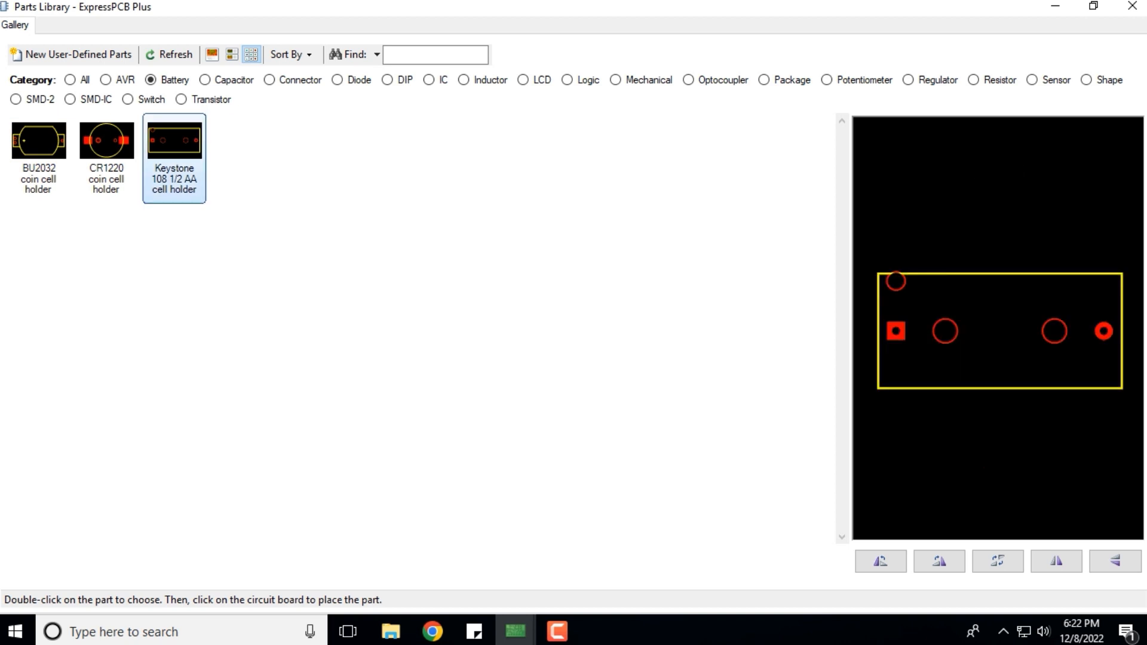
pyautogui.doubleClick(174, 157)
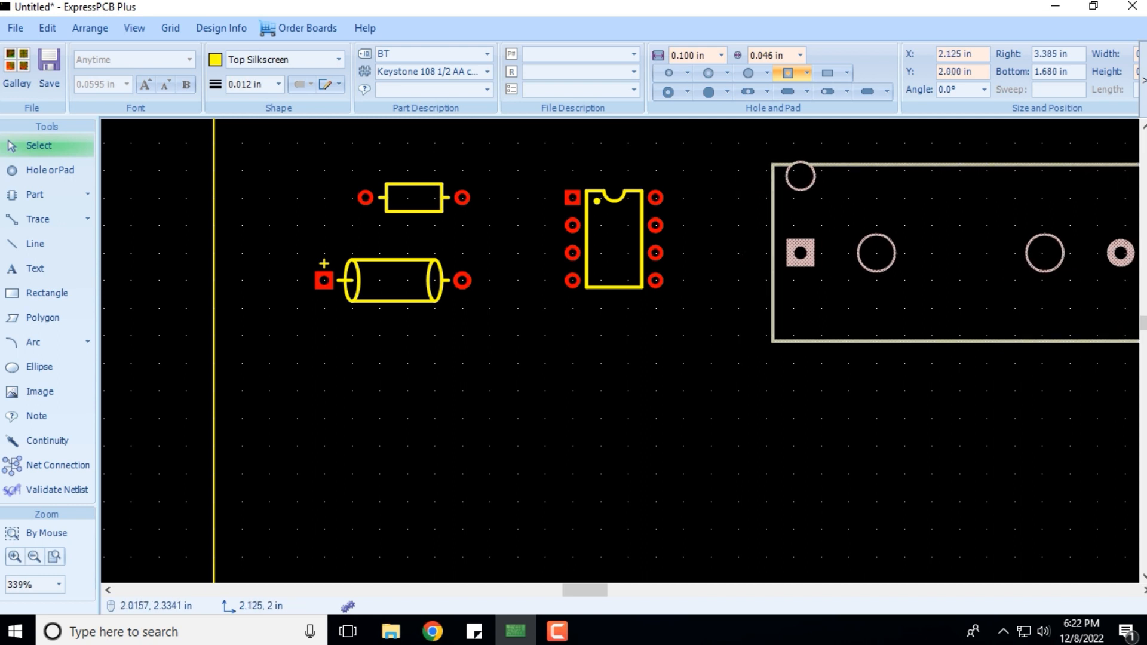
pyautogui.click(762, 153)
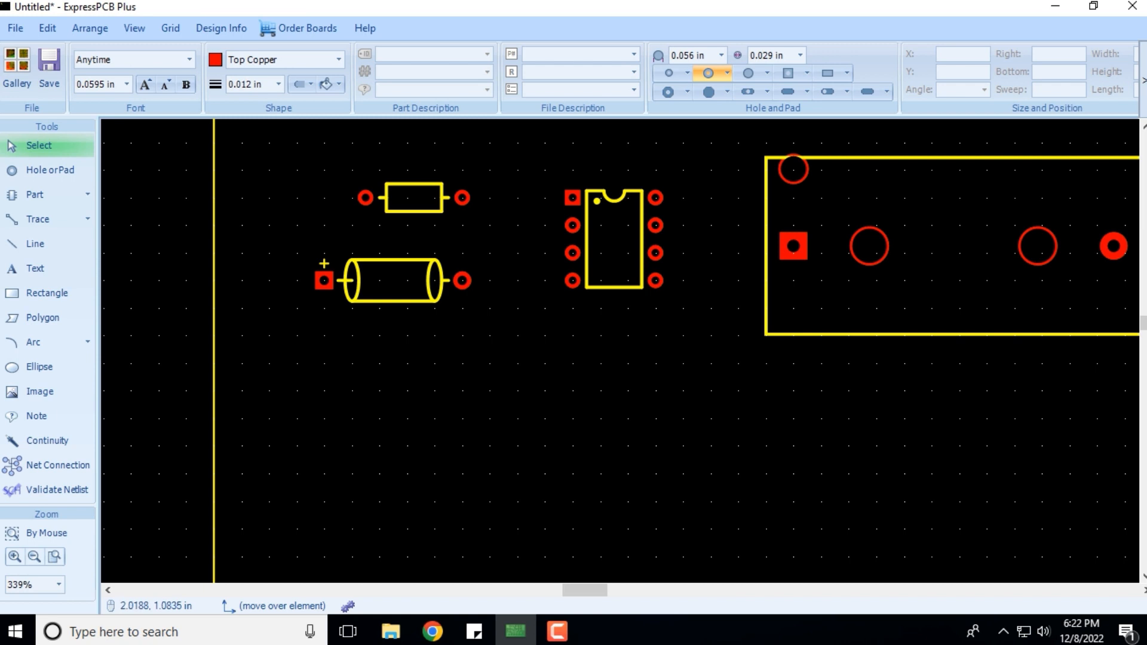
# Examine how the placed parts sit within the full board outline, and the arranging commands offered
pyautogui.scroll(-2, 652, 354)
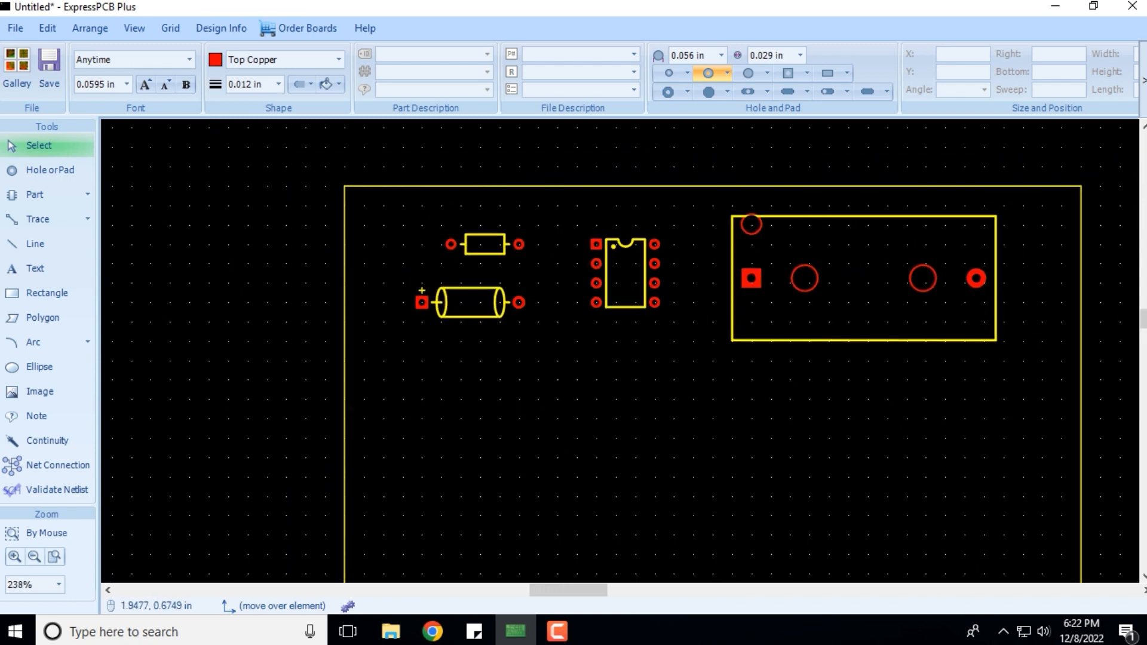
pyautogui.moveTo(563, 590); pyautogui.dragTo(641, 590)
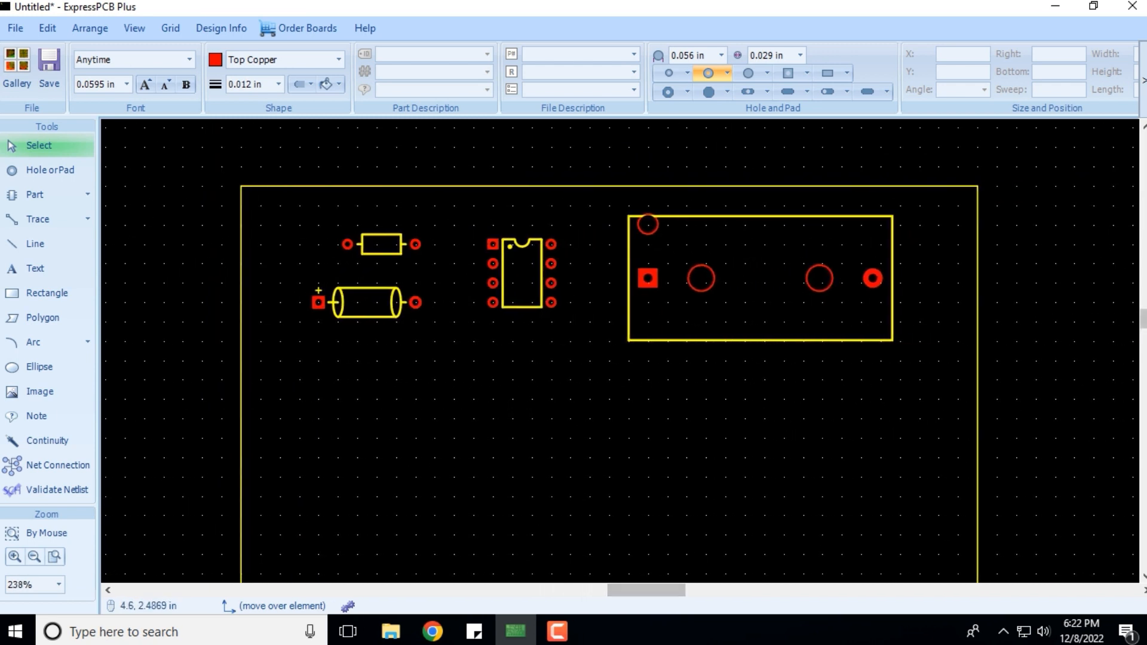
pyautogui.moveTo(1143, 319); pyautogui.dragTo(1144, 343)
pyautogui.scroll(-1, 597, 360)
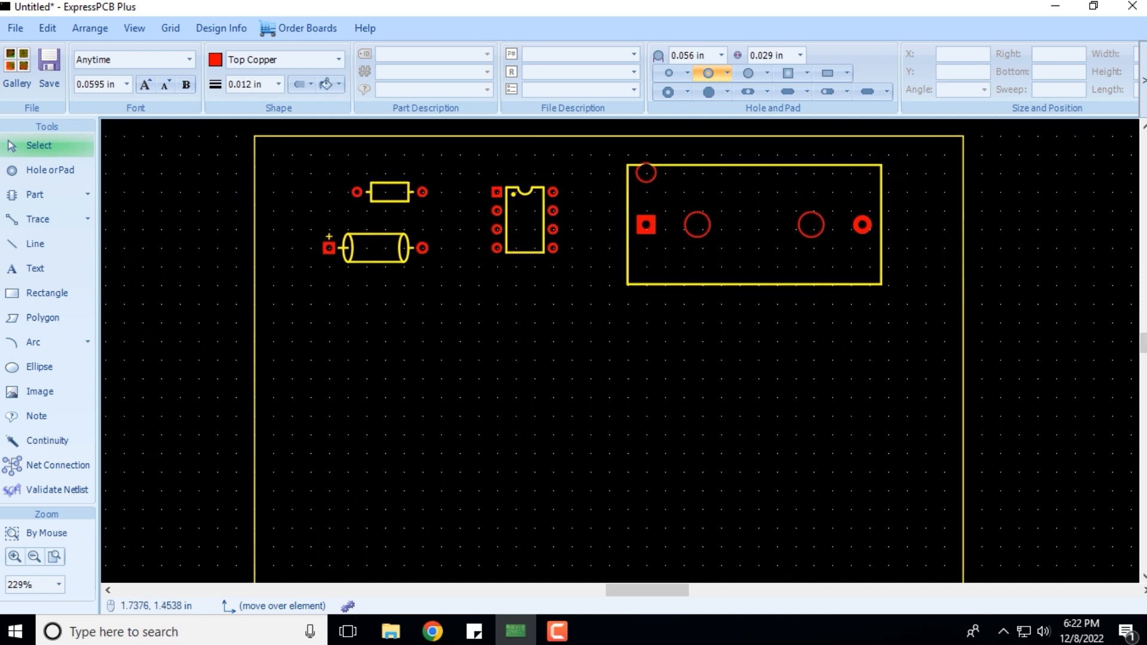
pyautogui.click(90, 28)
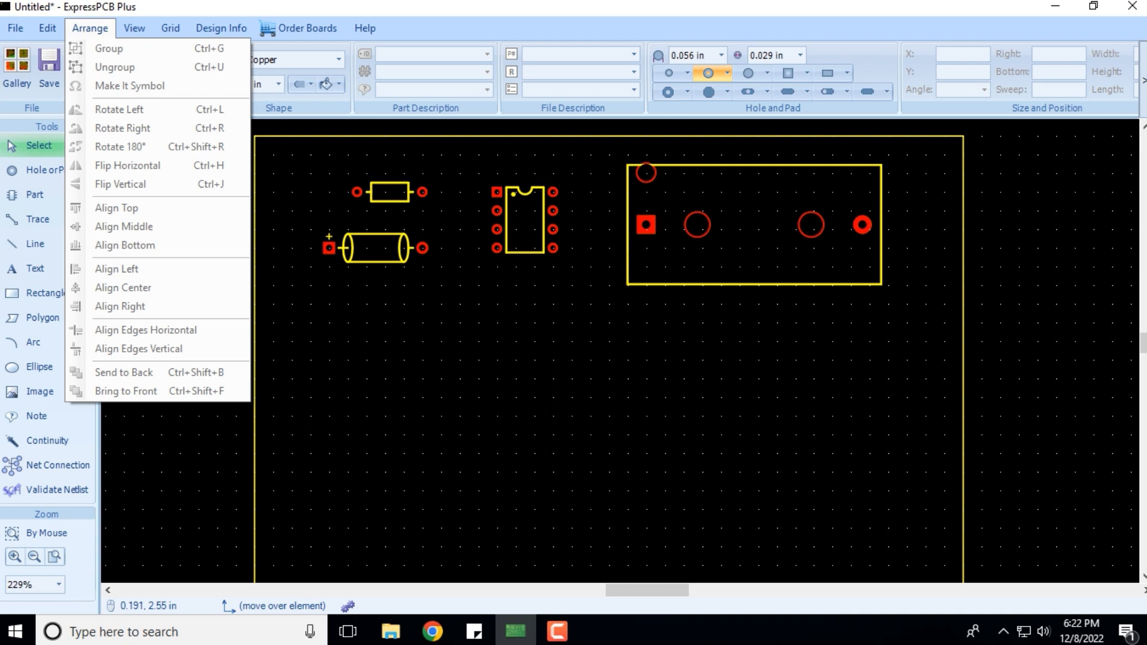
pyautogui.click(125, 391)
pyautogui.scroll(-1, 1067, 258)
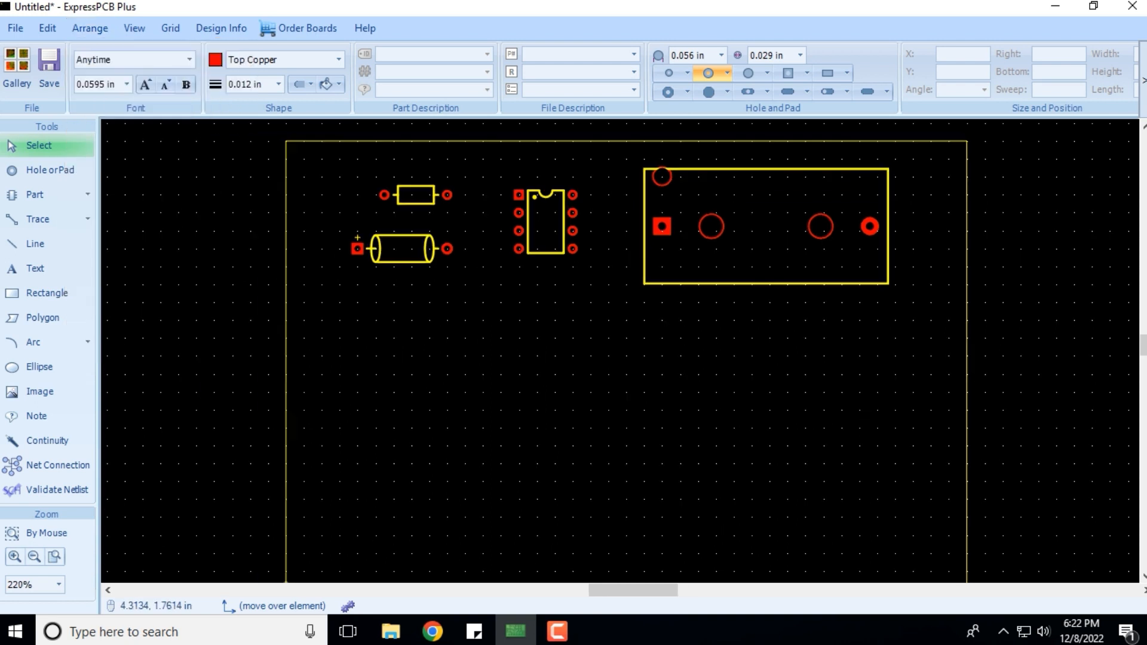
pyautogui.scroll(-1, 1042, 273)
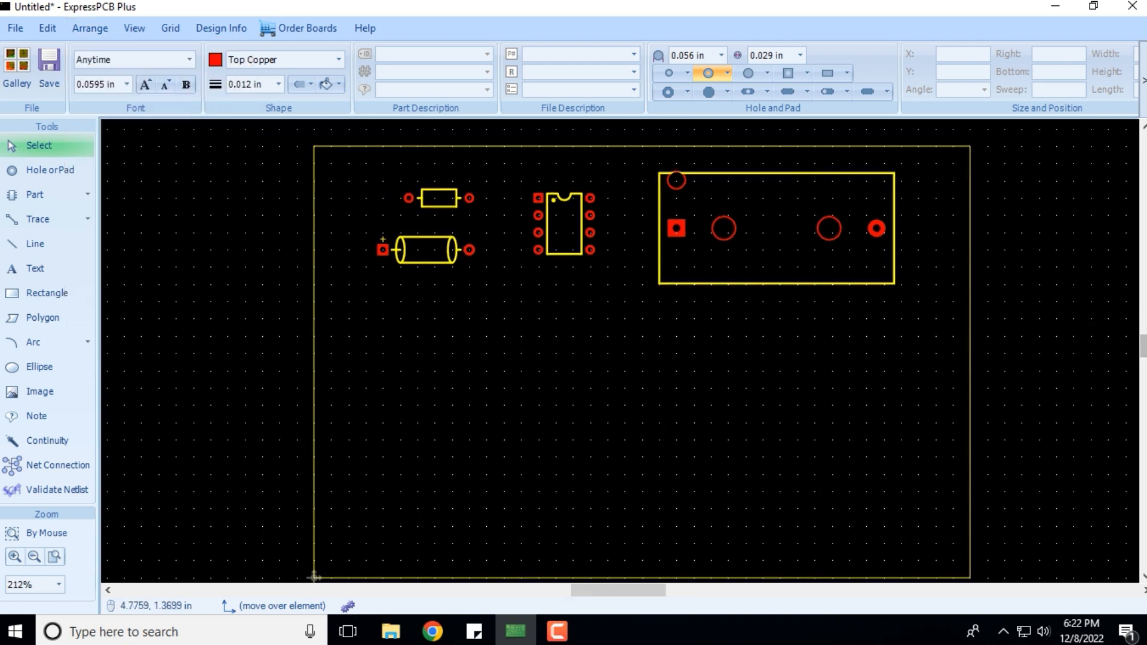
pyautogui.scroll(2, 955, 407)
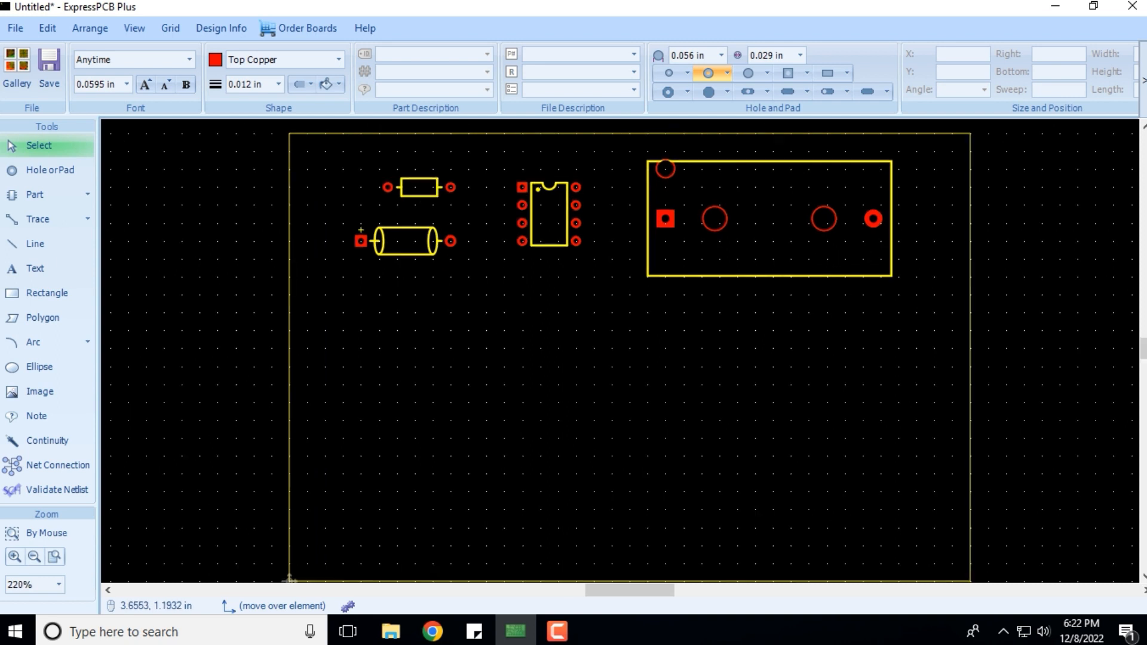
pyautogui.scroll(1, 956, 376)
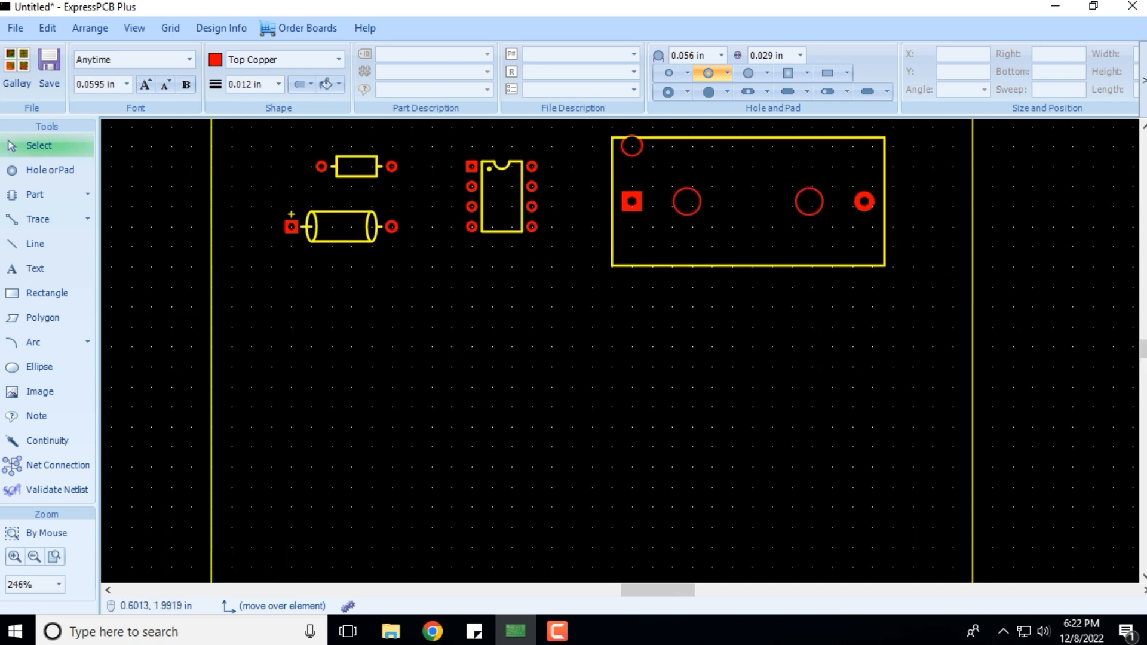
# Rotate the axial capacitor left and move it clear of the resistor to about X 0.575 in, Y 1.525 in
pyautogui.click(309, 228)
pyautogui.click(331, 213)
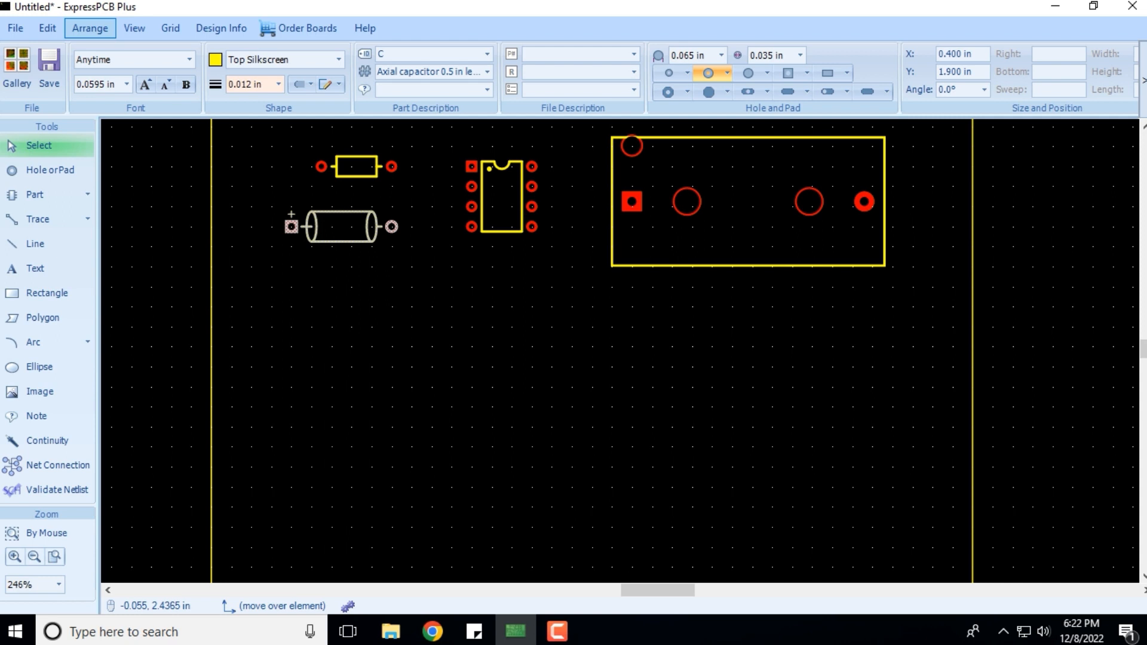
pyautogui.click(90, 28)
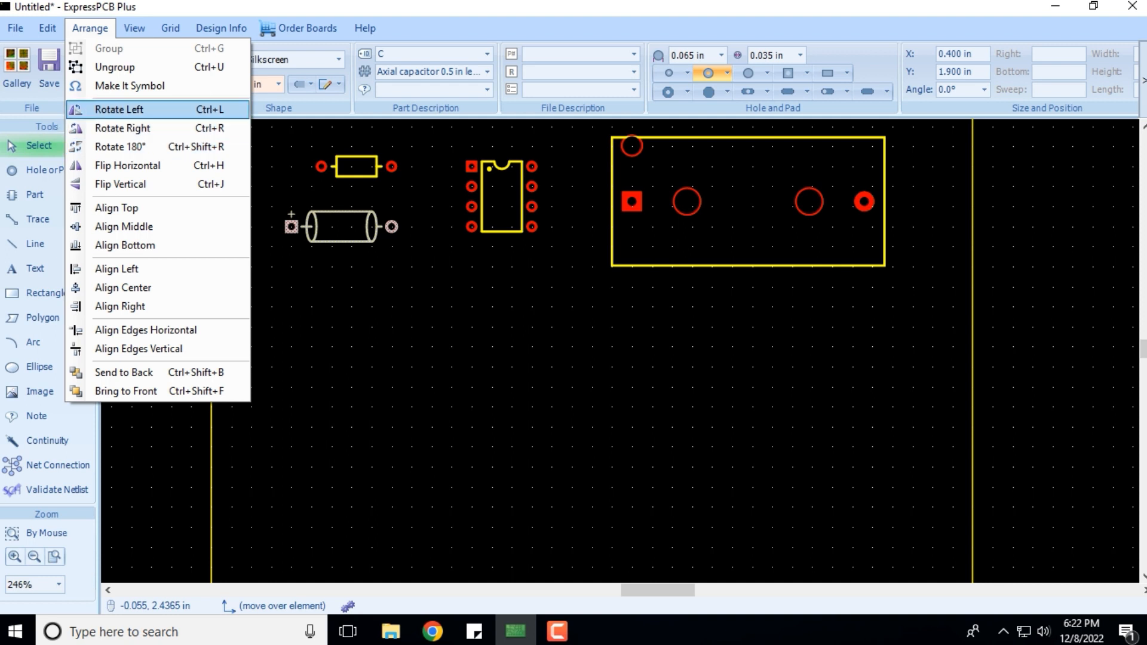
pyautogui.click(120, 109)
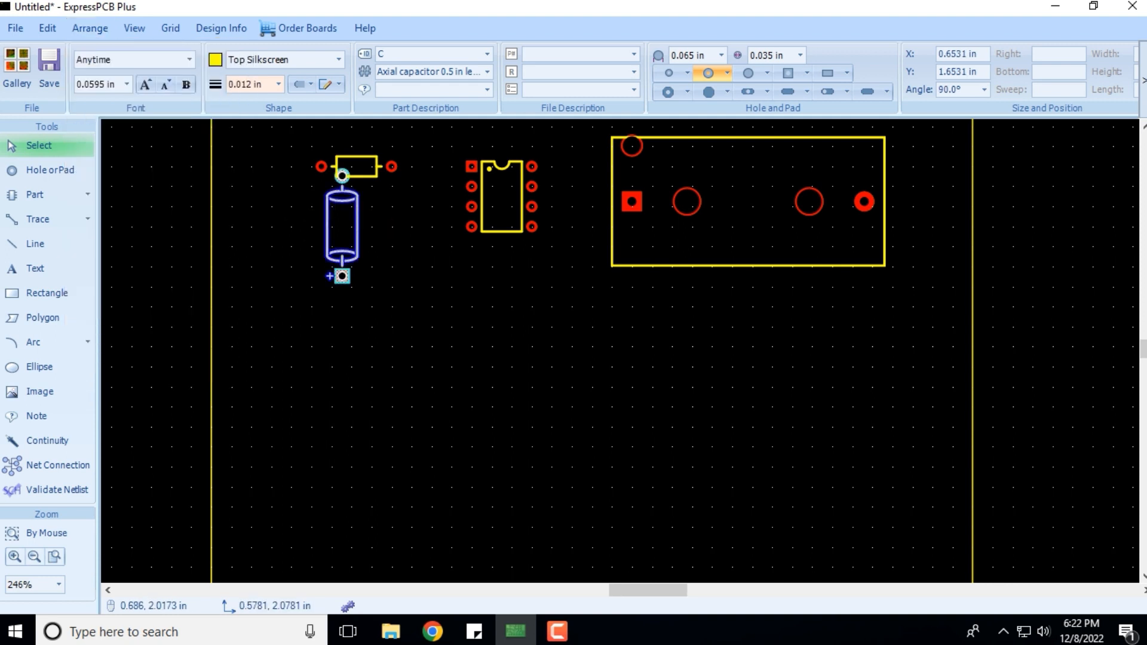
pyautogui.moveTo(349, 206); pyautogui.dragTo(348, 252)
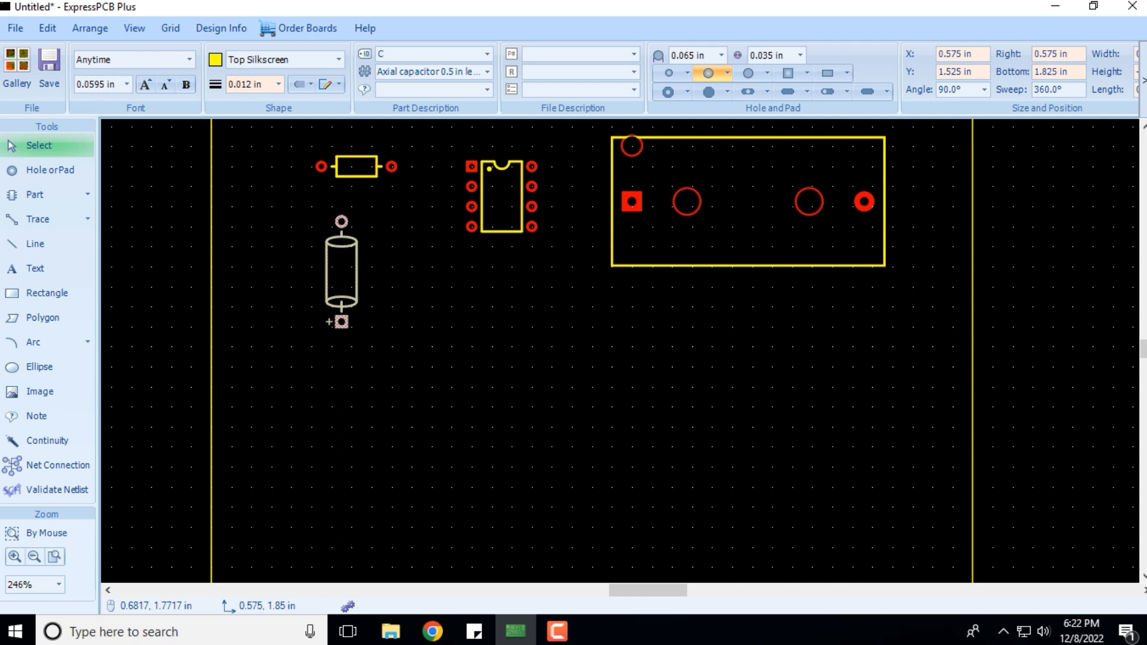
# Rotate the axial capacitor left twice to 270° and move it beside the timer's pin 1 at X 1.1 in, Y 2.2 in
pyautogui.scroll(2, 478, 273)
pyautogui.scroll(-3, 478, 273)
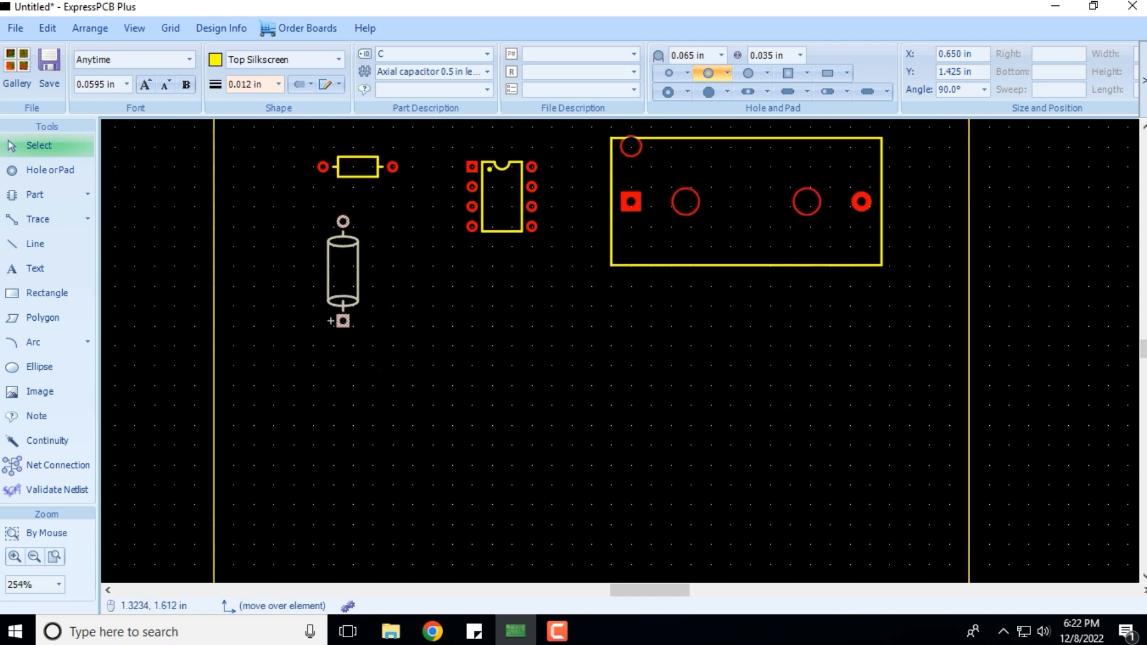
pyautogui.click(89, 28)
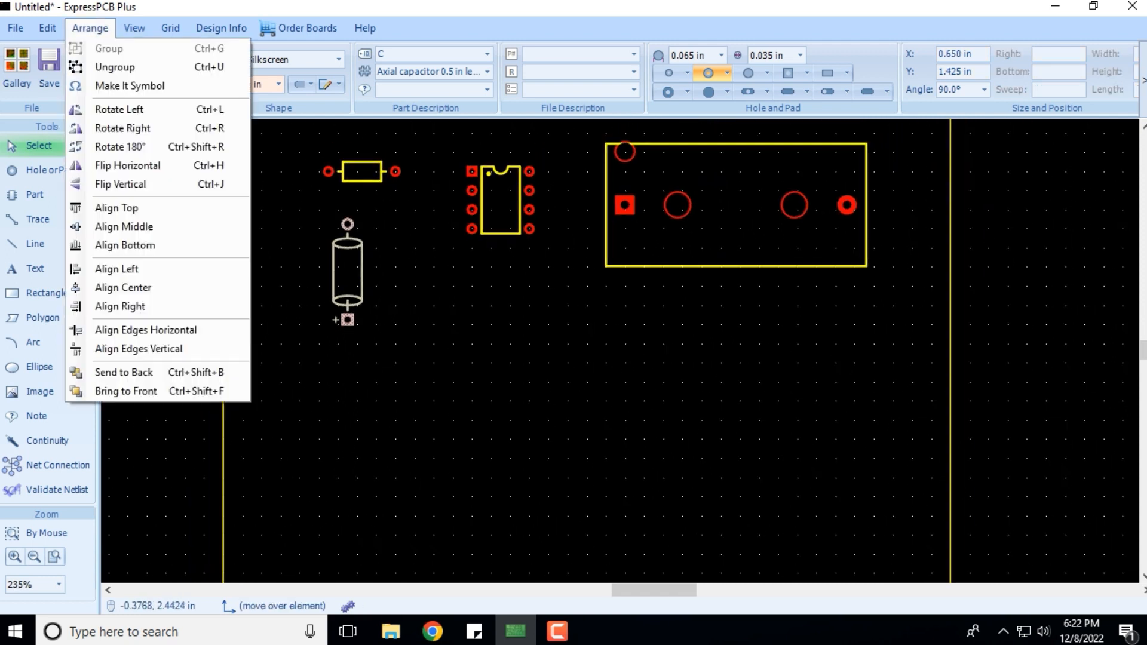
pyautogui.click(120, 109)
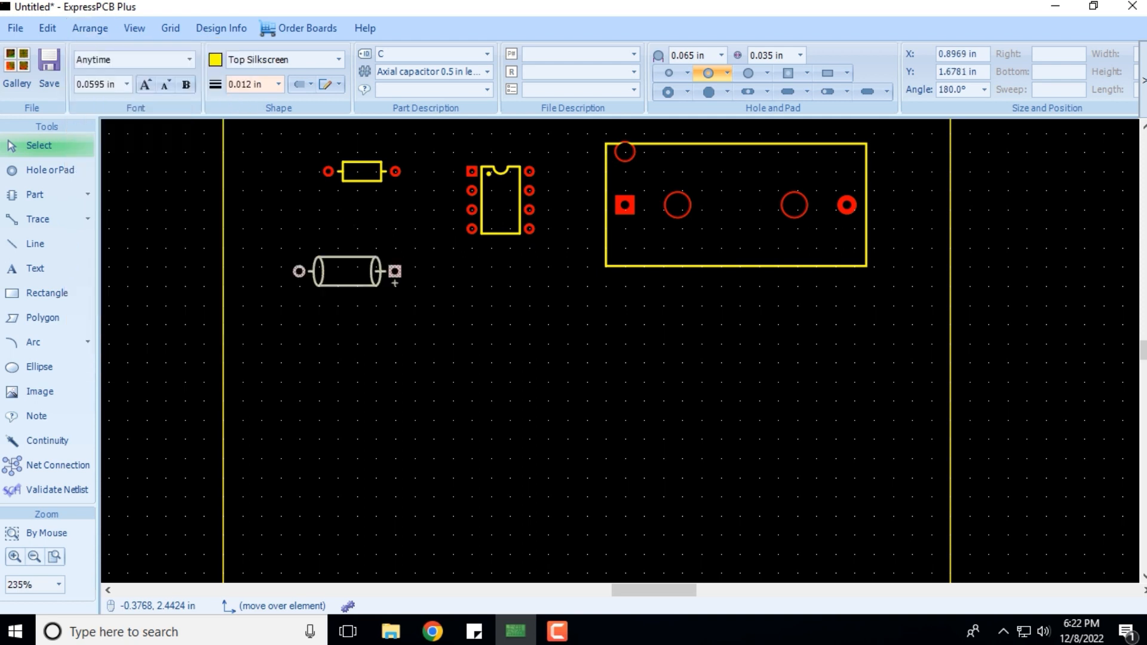
pyautogui.click(89, 28)
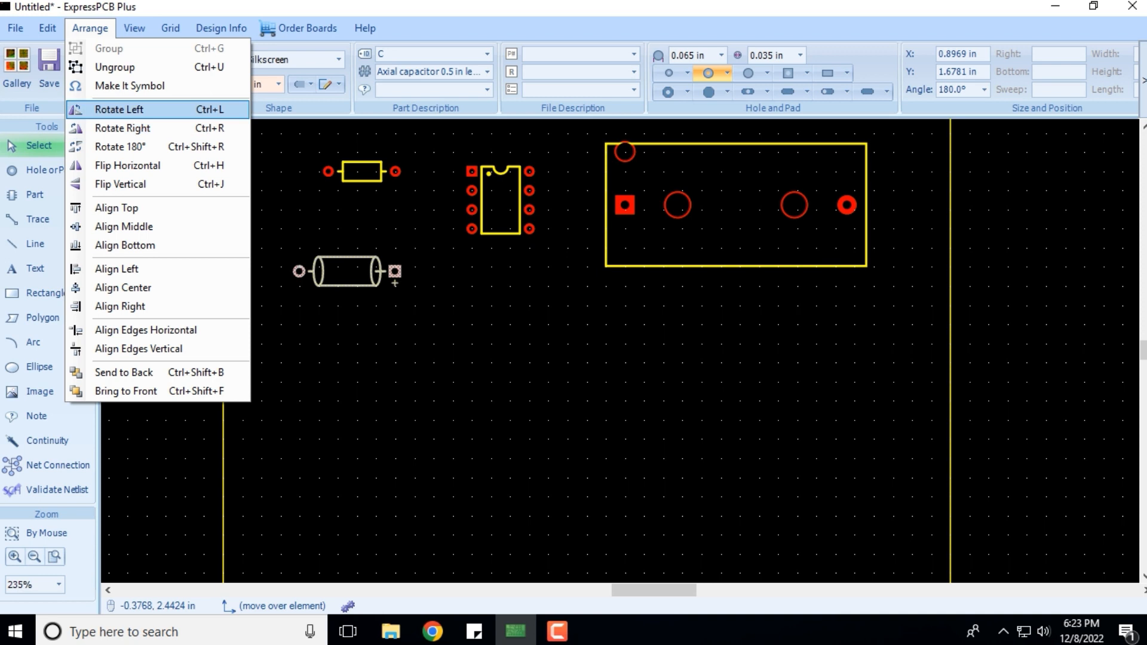
pyautogui.click(120, 109)
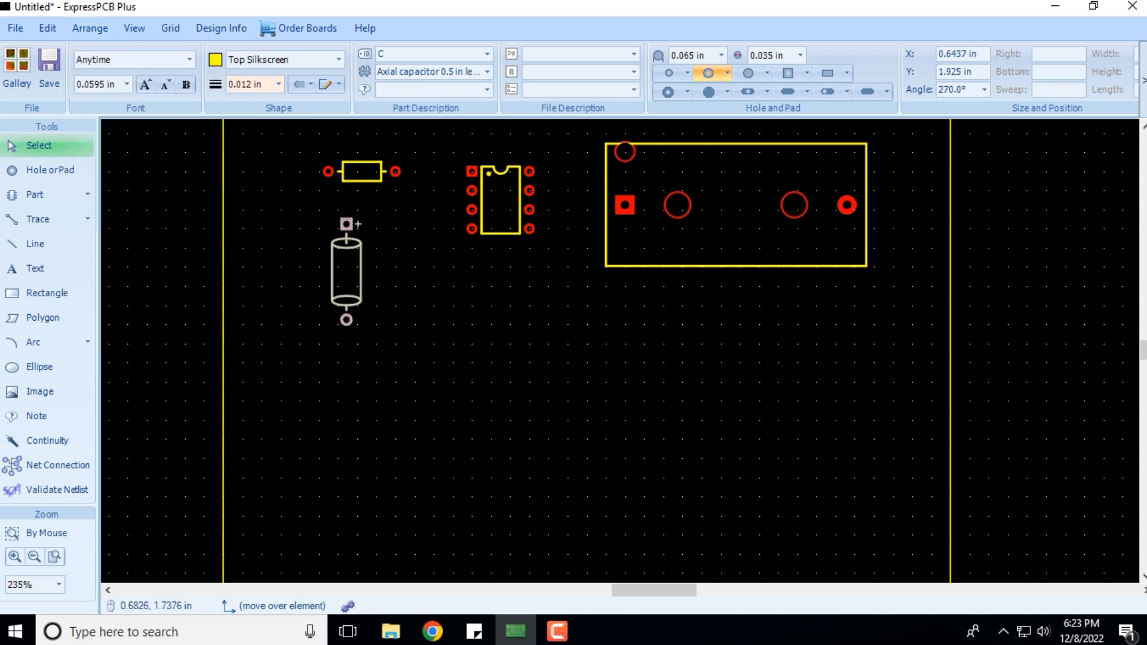
pyautogui.moveTo(346, 252); pyautogui.dragTo(432, 200)
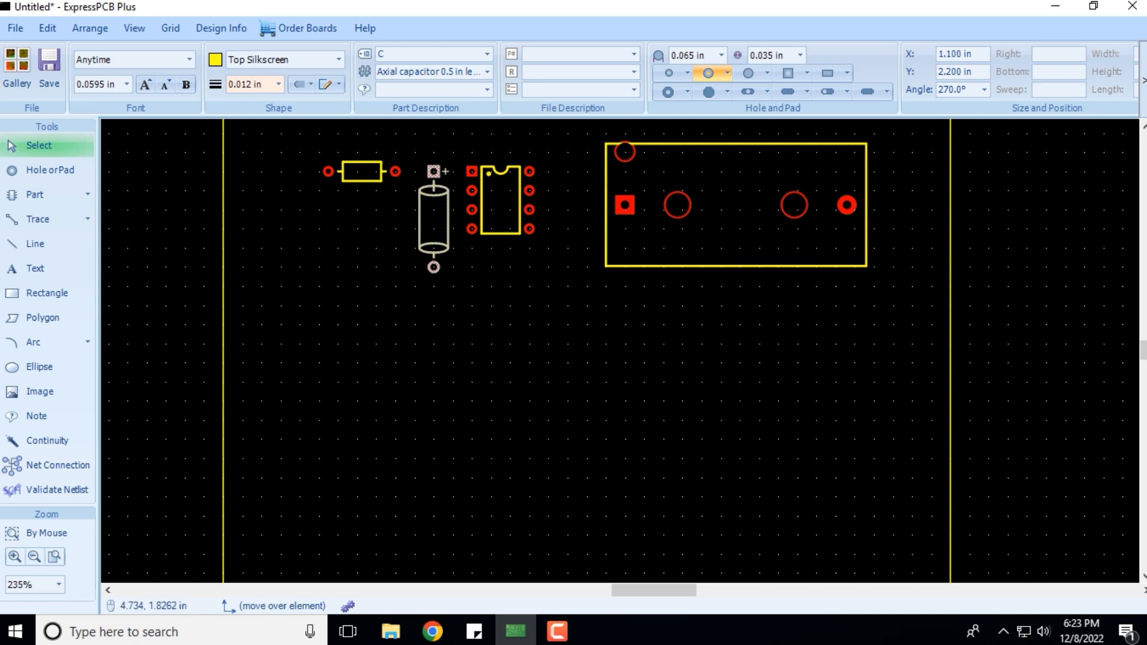
# Move the Keystone 108 cell holder slightly up to X 2.1 in, Y 2.096 in and deselect it
pyautogui.scroll(1, 622, 353)
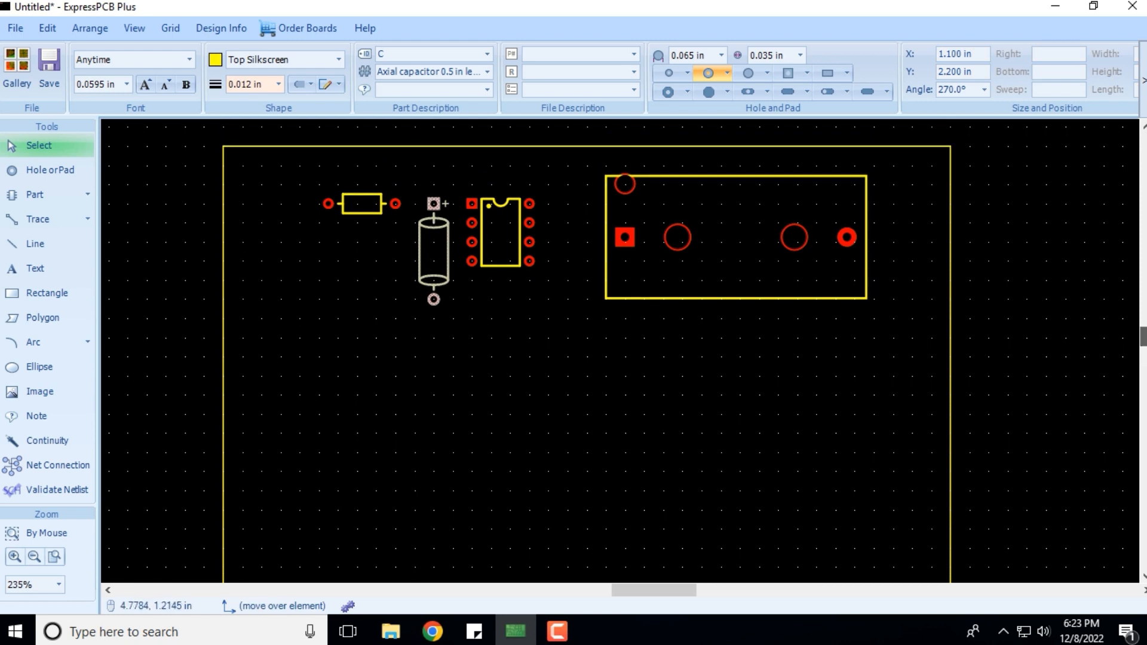
pyautogui.click(627, 187)
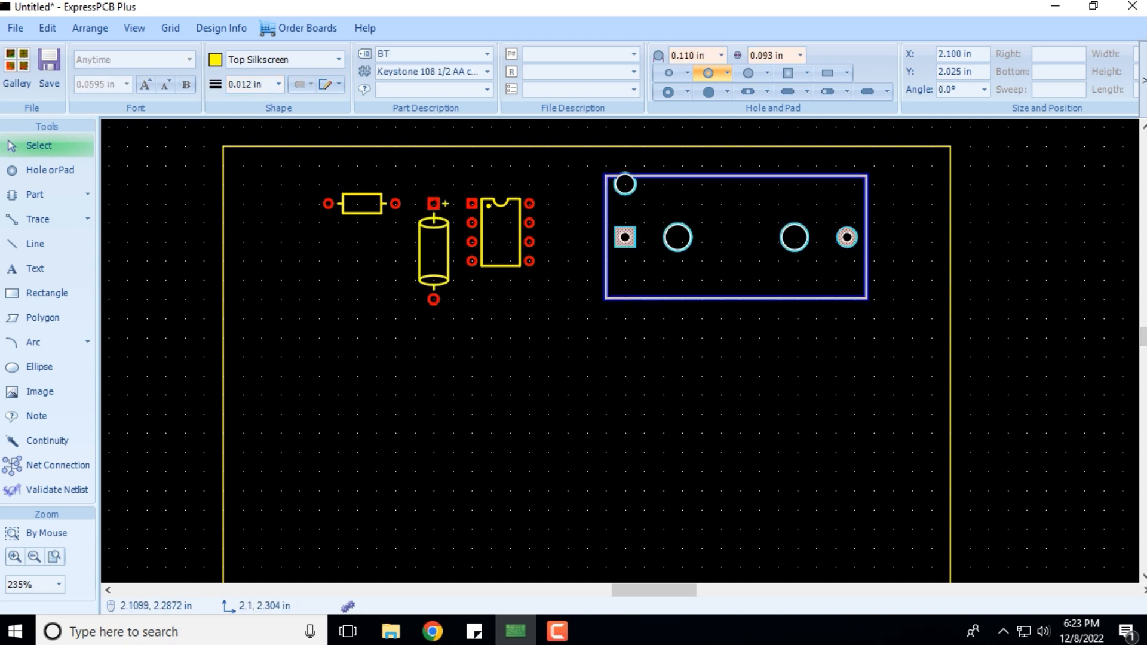
pyautogui.moveTo(626, 187); pyautogui.dragTo(628, 174)
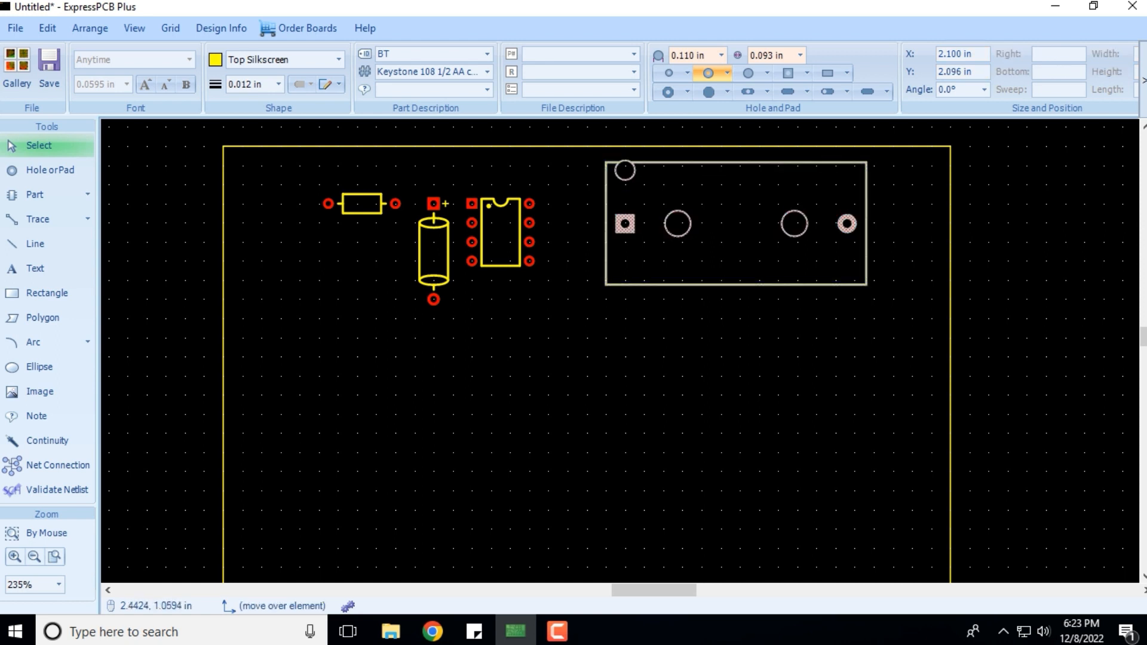
pyautogui.click(648, 366)
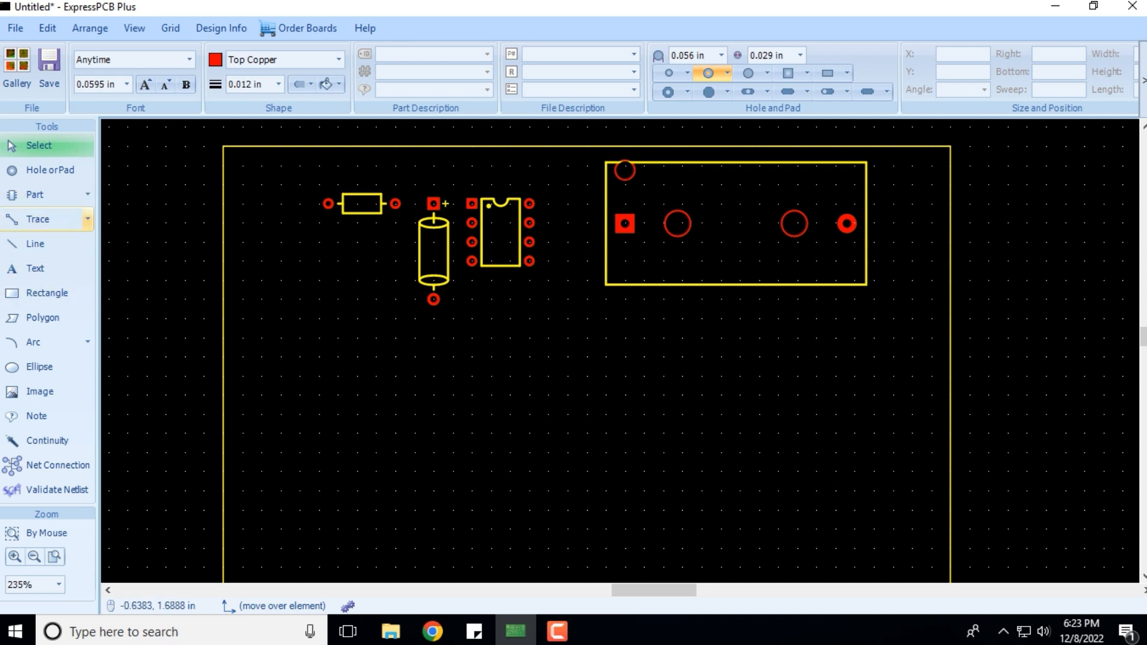
# Route a 0.012 in top copper trace from the capacitor's positive pad to the timer's square pin 1 pad
pyautogui.click(87, 219)
pyautogui.click(48, 219)
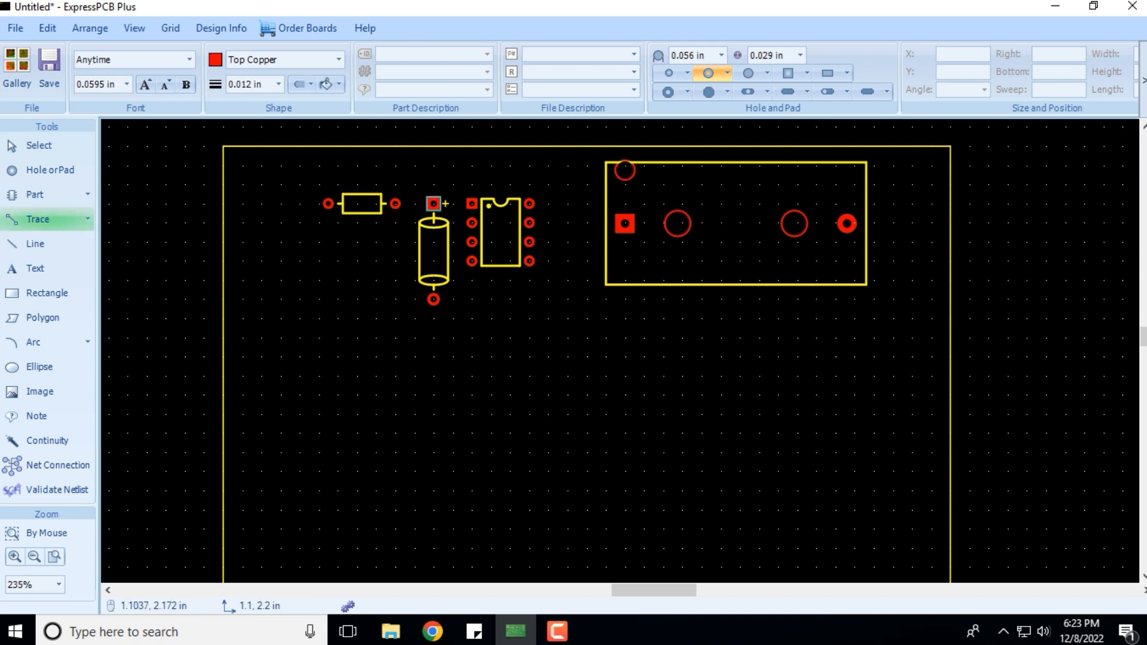
pyautogui.scroll(2, 445, 204)
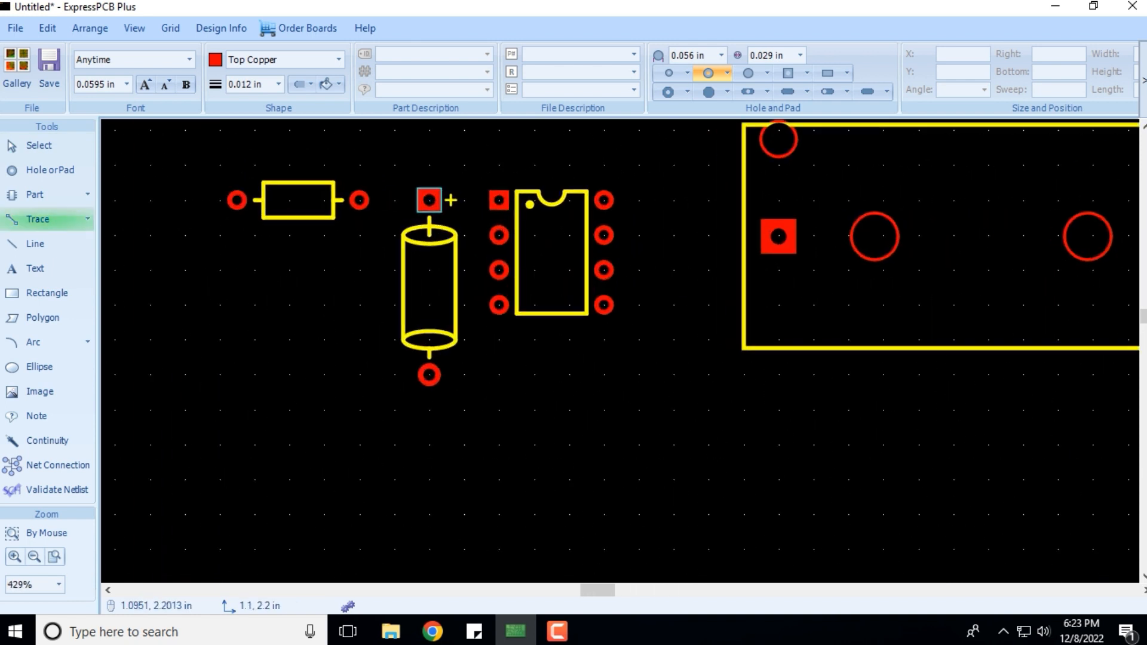
pyautogui.click(428, 200)
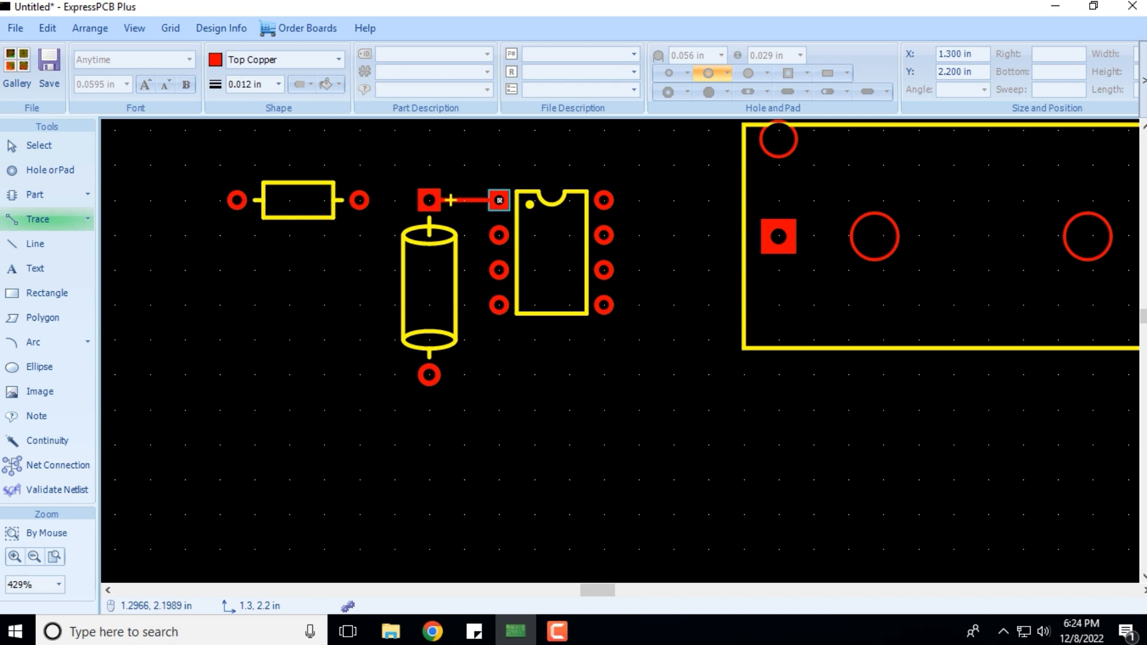
pyautogui.click(499, 200)
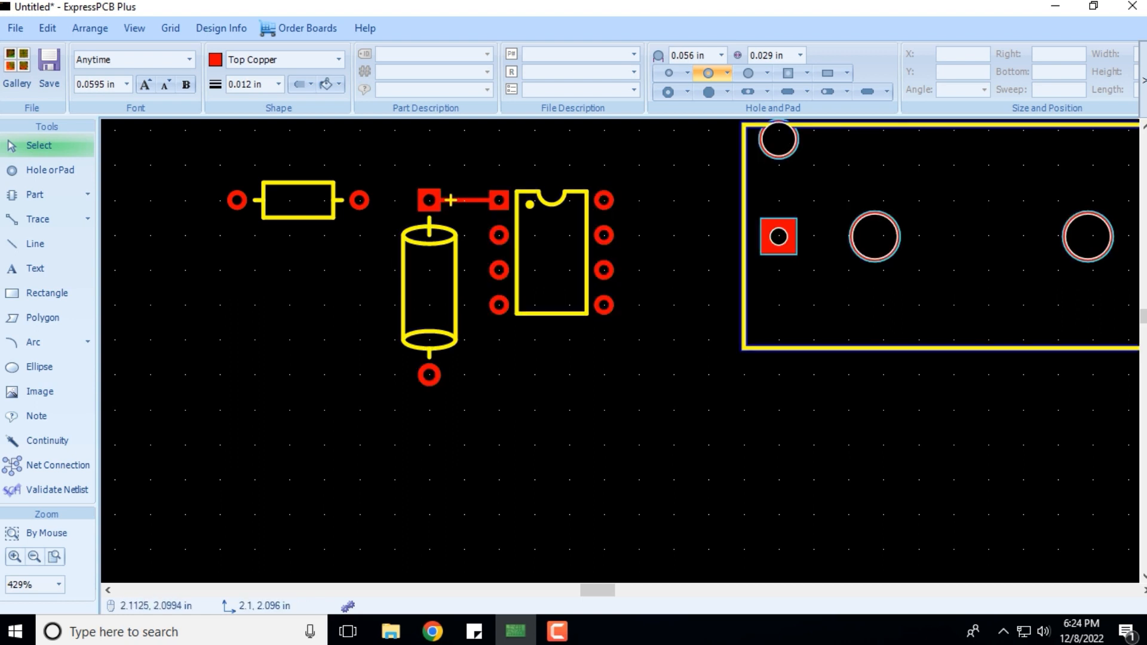
# Route a top copper trace from the cell holder's square pad over the timer, joining the capacitor-to-timer trace at X 1.2 in, Y 2.2 in
pyautogui.click(782, 237)
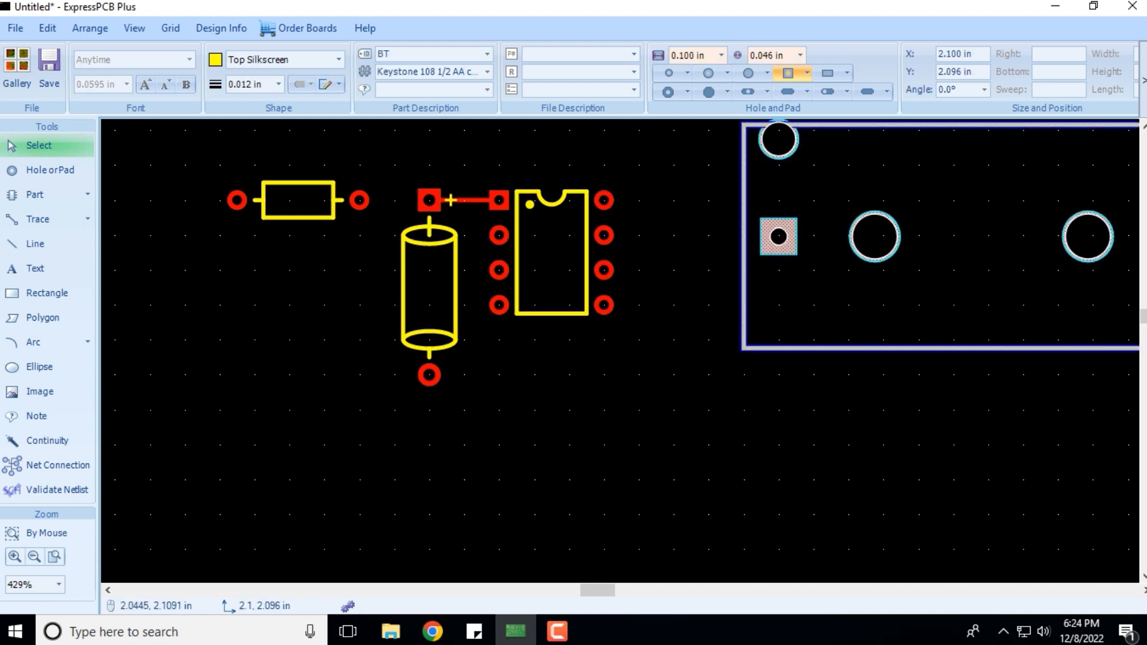
pyautogui.click(105, 161)
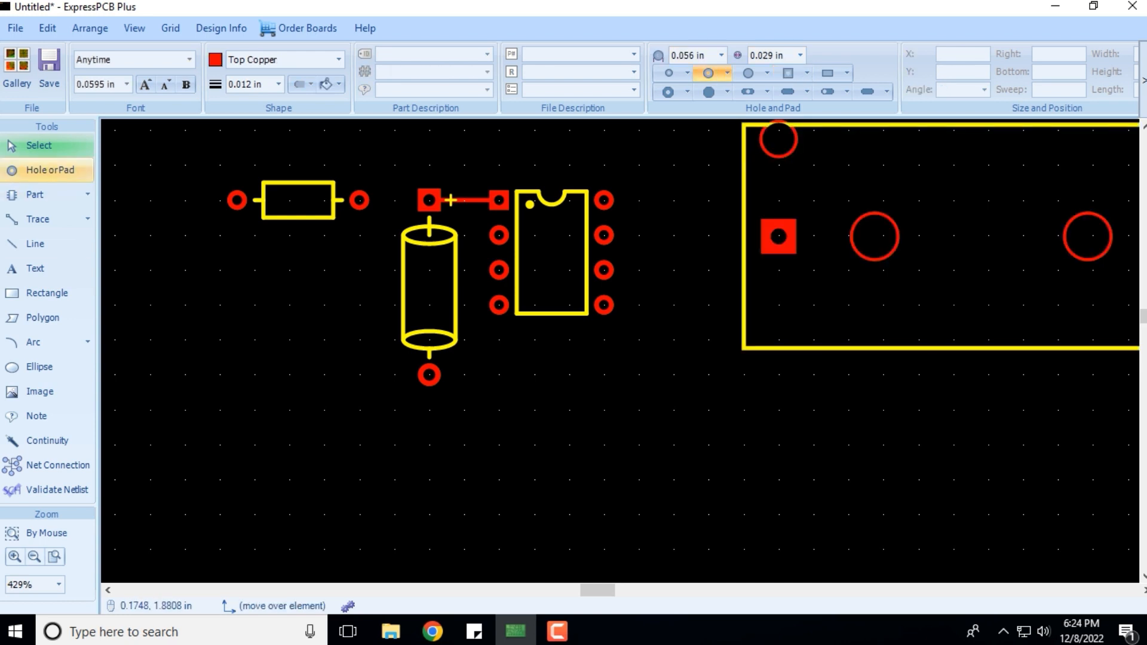
pyautogui.click(37, 219)
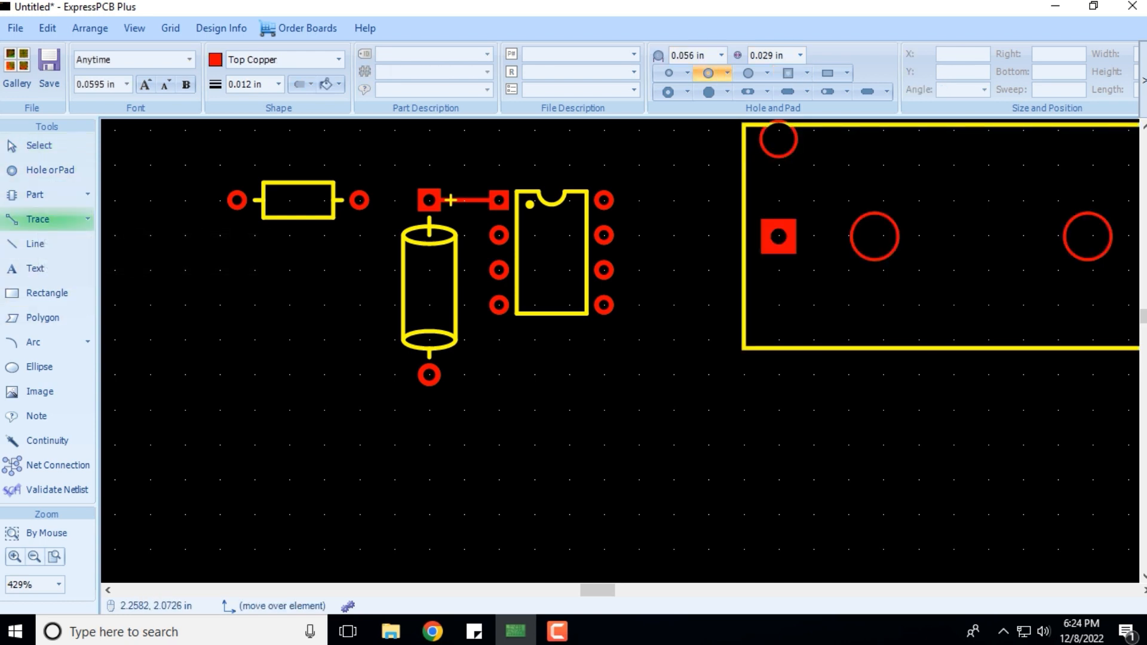
pyautogui.click(778, 237)
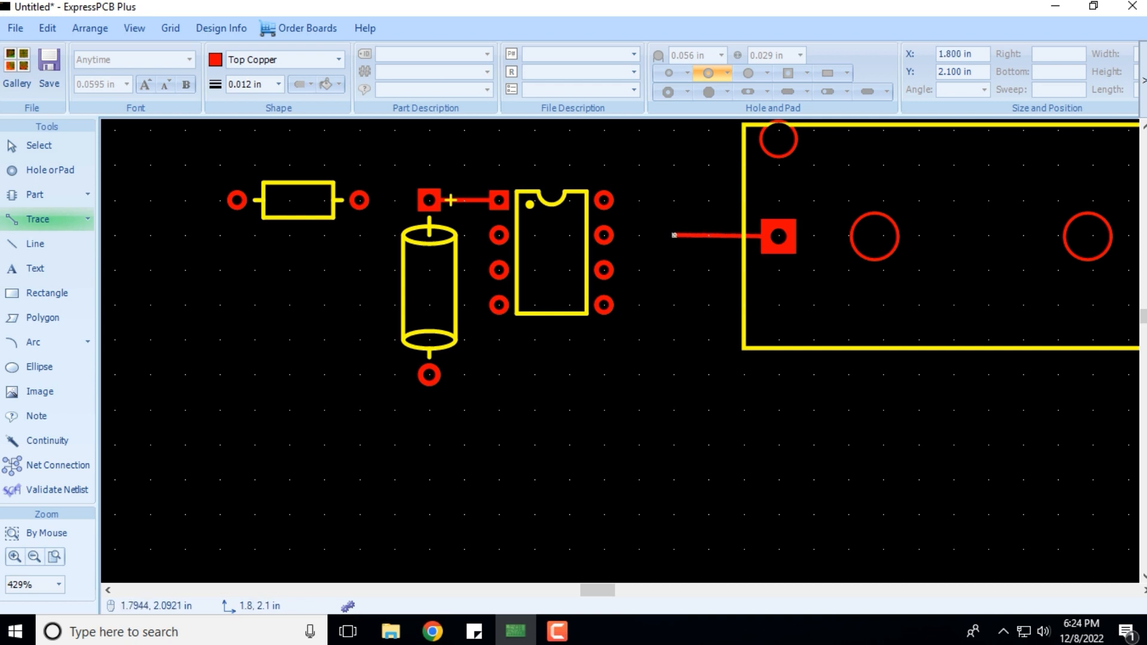
pyautogui.click(709, 235)
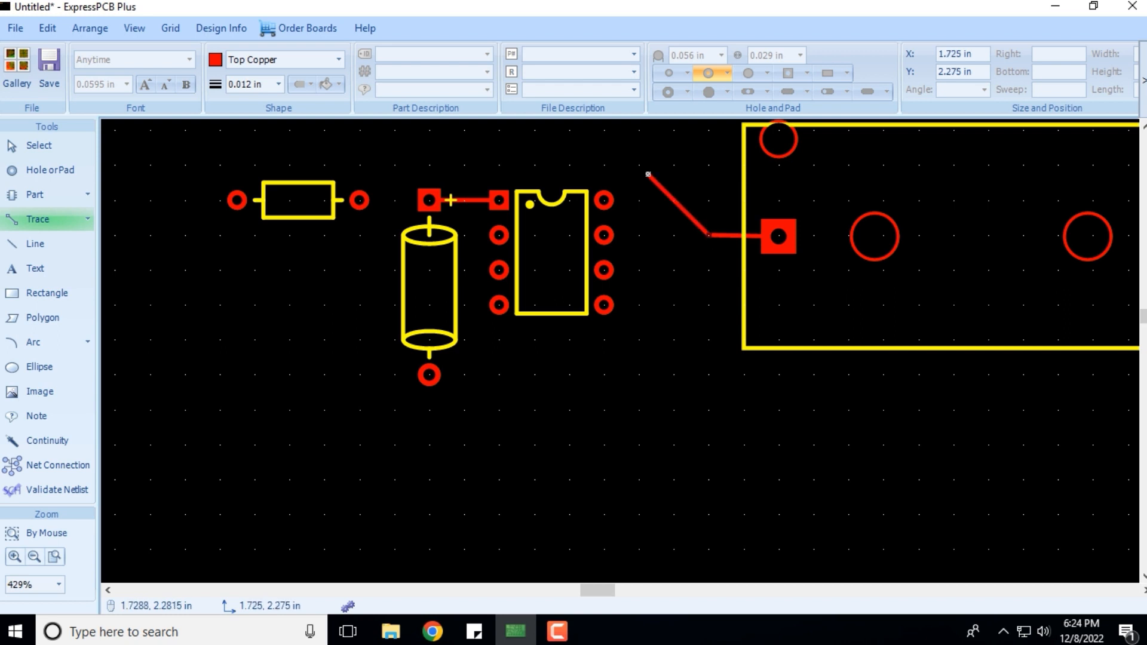
pyautogui.click(639, 166)
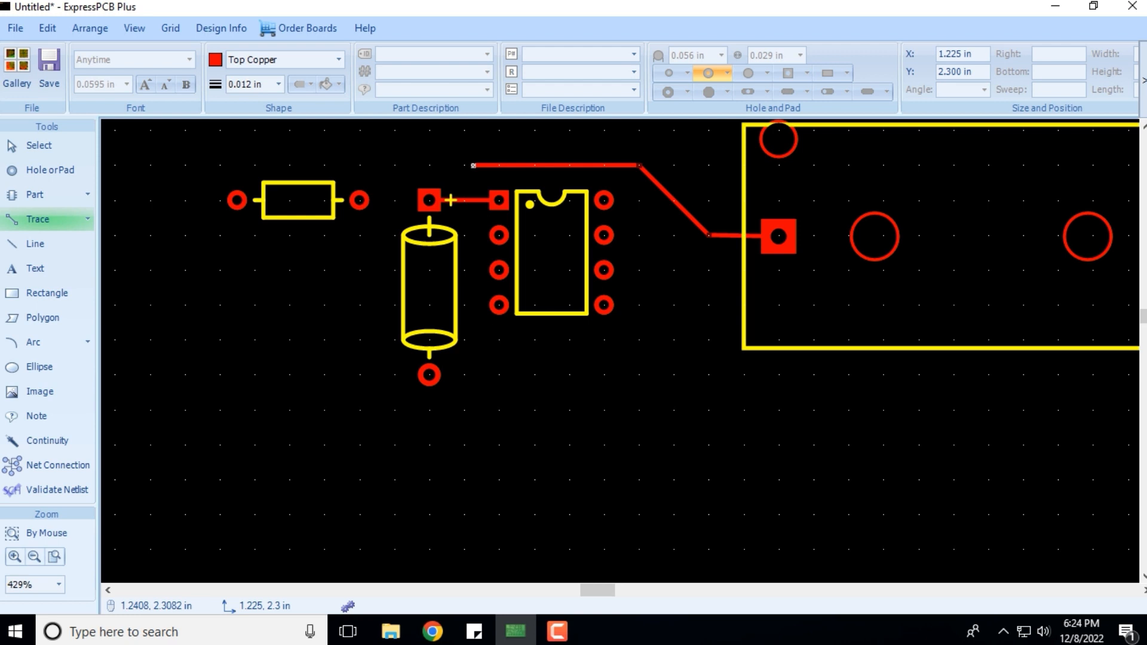
pyautogui.click(500, 166)
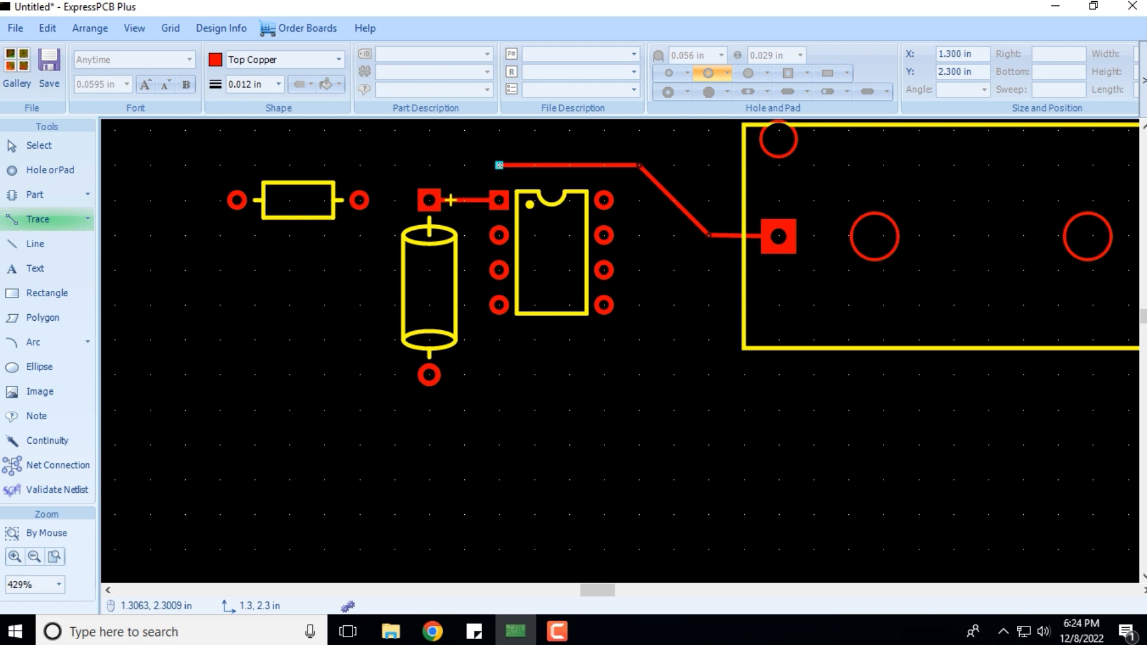
pyautogui.click(451, 200)
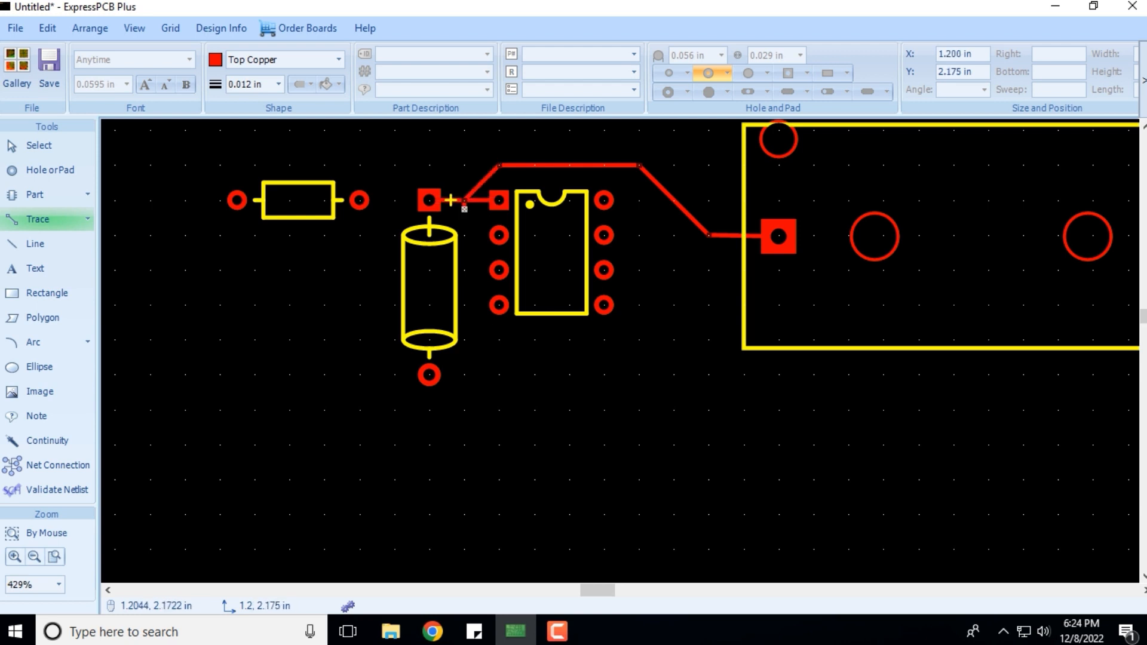
pyautogui.press('Escape')
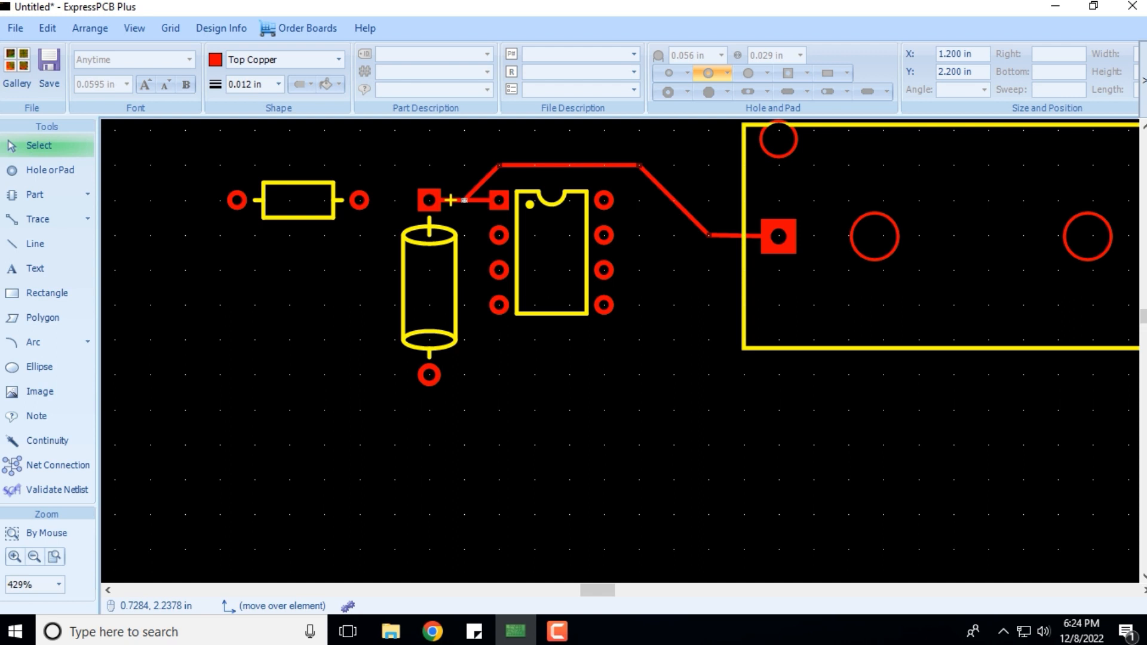
# Try to apply Align Top to the resistor on its own, and deselect it
pyautogui.click(298, 217)
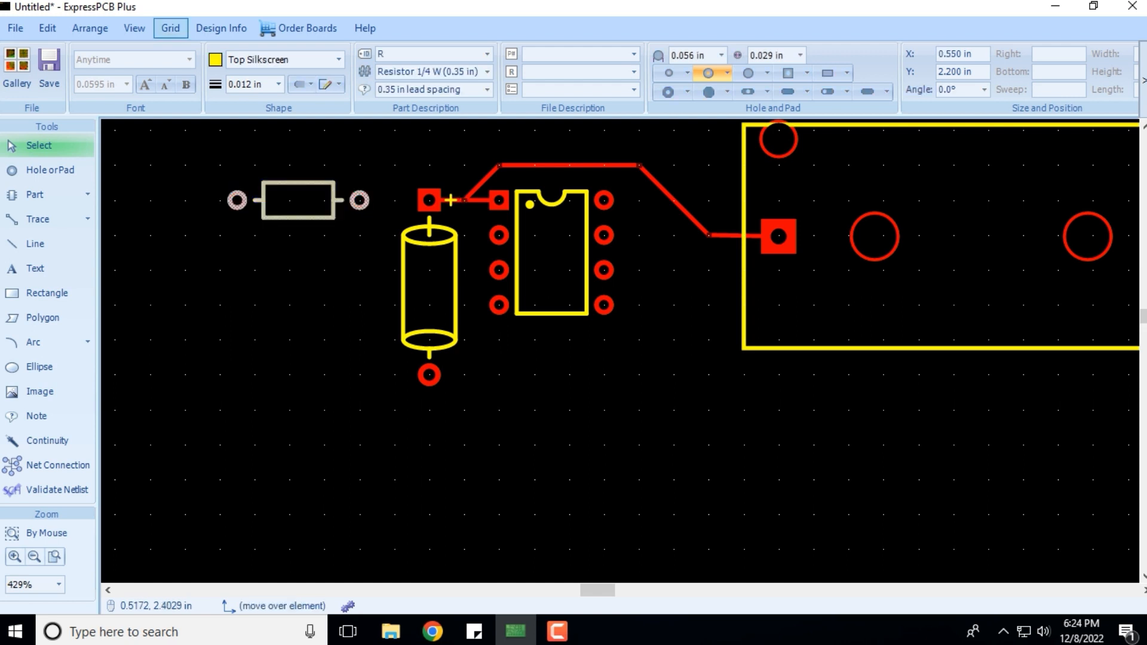
pyautogui.click(90, 28)
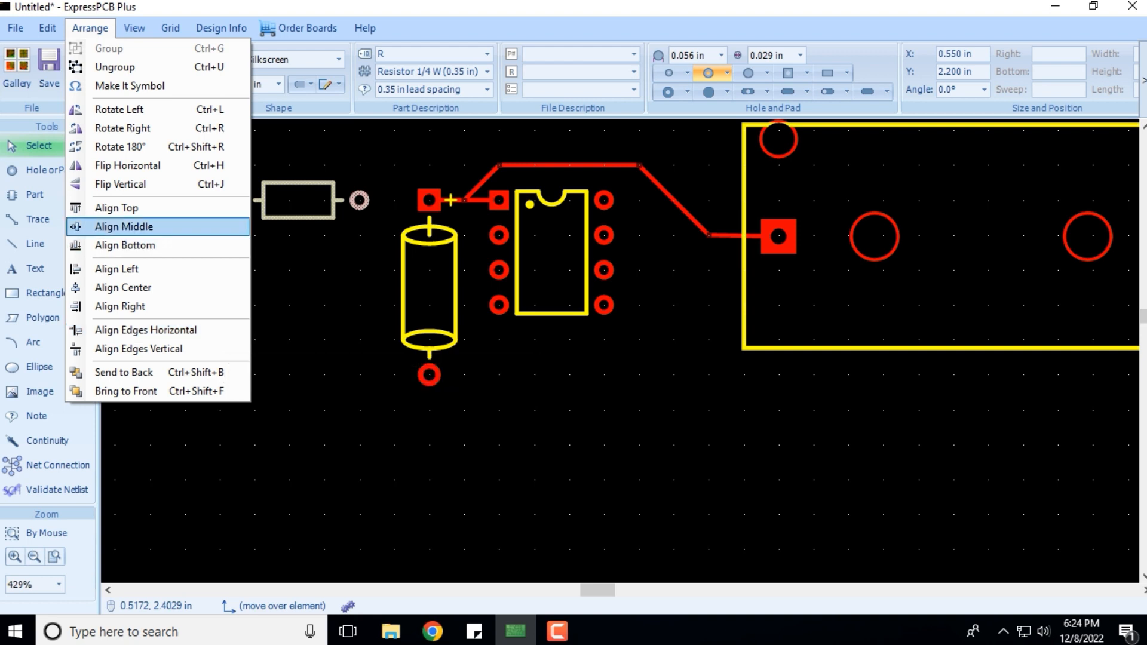
pyautogui.click(117, 207)
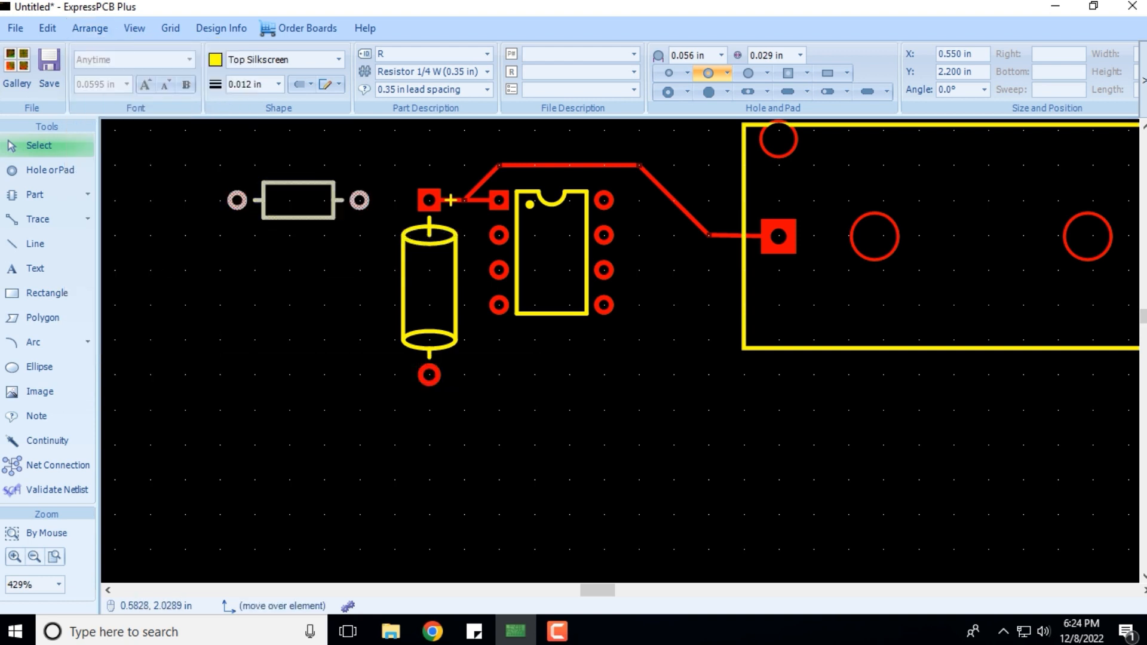
pyautogui.click(89, 29)
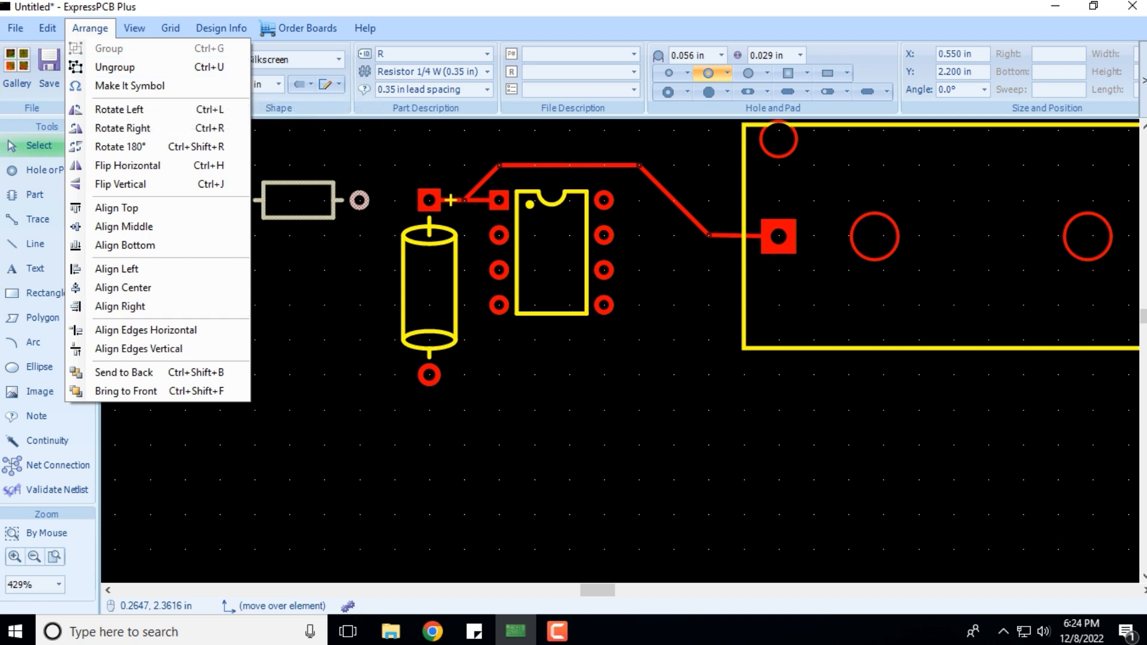
pyautogui.click(255, 325)
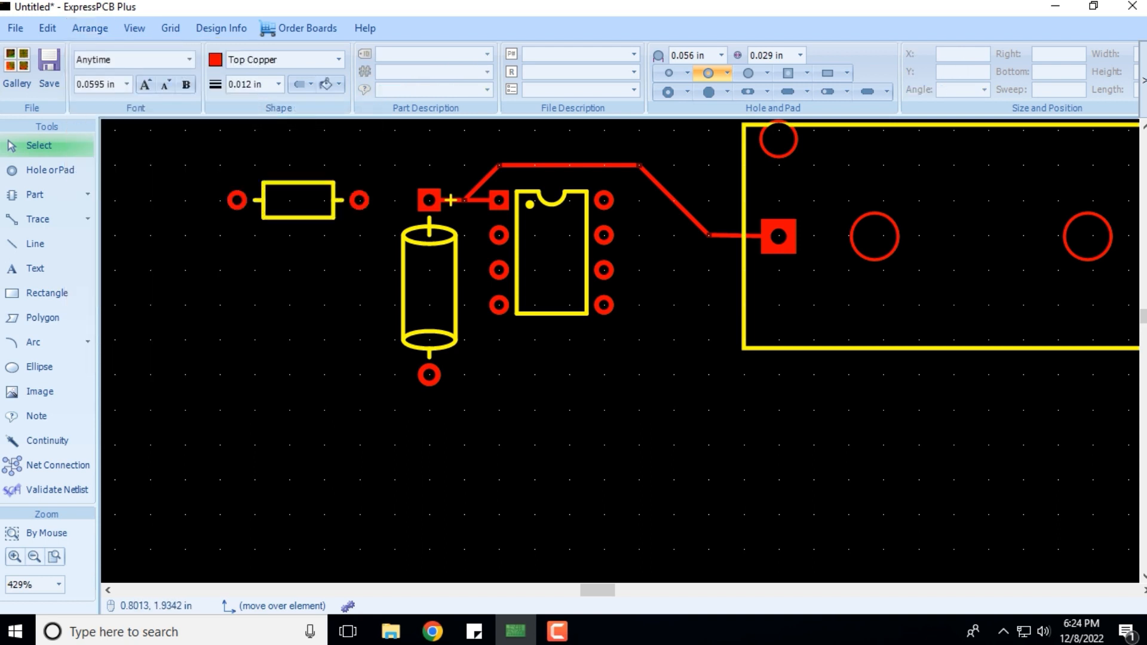
# Group the capacitor, 555 timer, cell holder and their connecting traces, leaving the resistor out
pyautogui.scroll(-3, 421, 328)
pyautogui.scroll(-1, 422, 326)
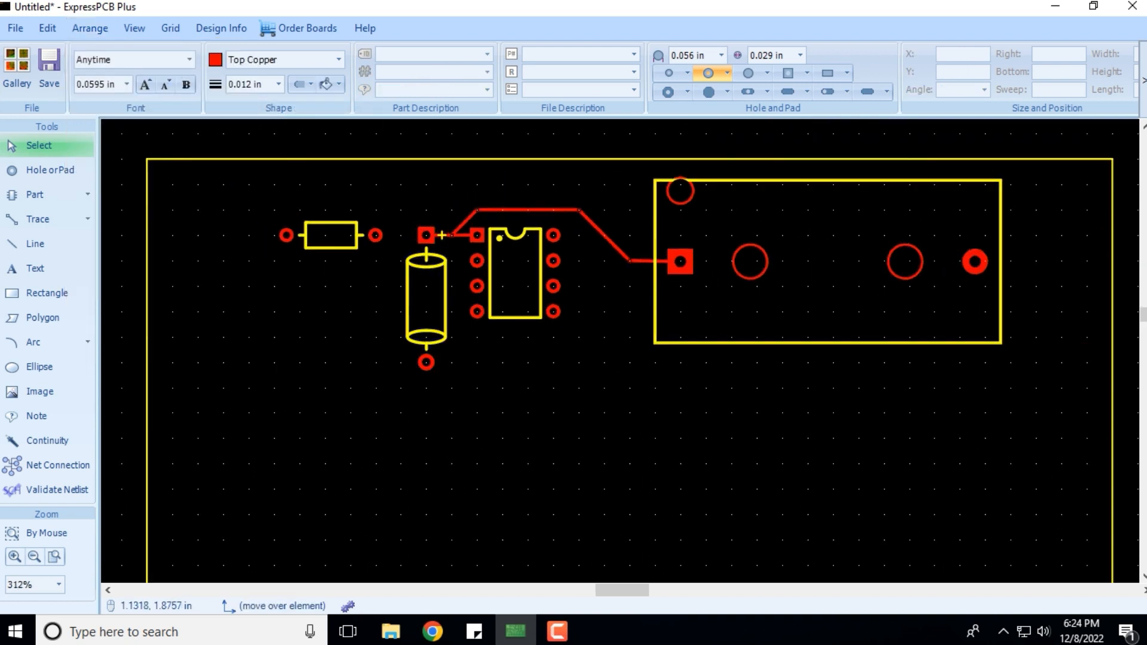
pyautogui.moveTo(380, 166)
pyautogui.mouseDown()
pyautogui.moveTo(861, 210)
pyautogui.moveTo(1049, 306)
pyautogui.mouseUp()
pyautogui.click(412, 180)
pyautogui.moveTo(401, 181)
pyautogui.mouseDown()
pyautogui.moveTo(743, 205)
pyautogui.moveTo(1012, 378)
pyautogui.mouseUp()
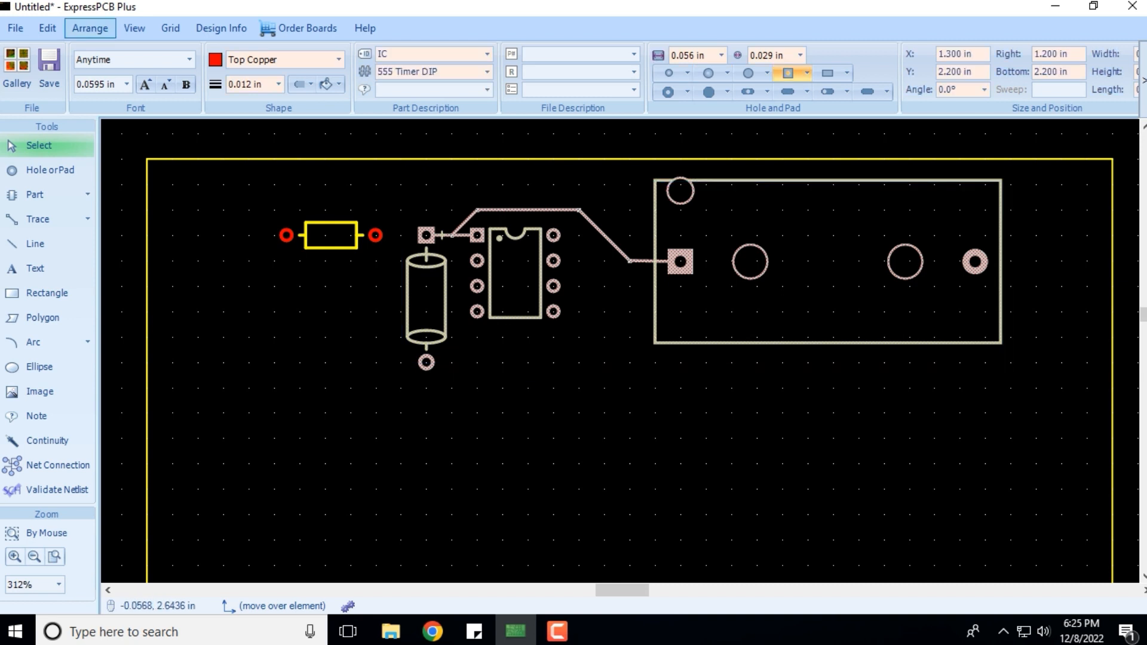
pyautogui.click(89, 28)
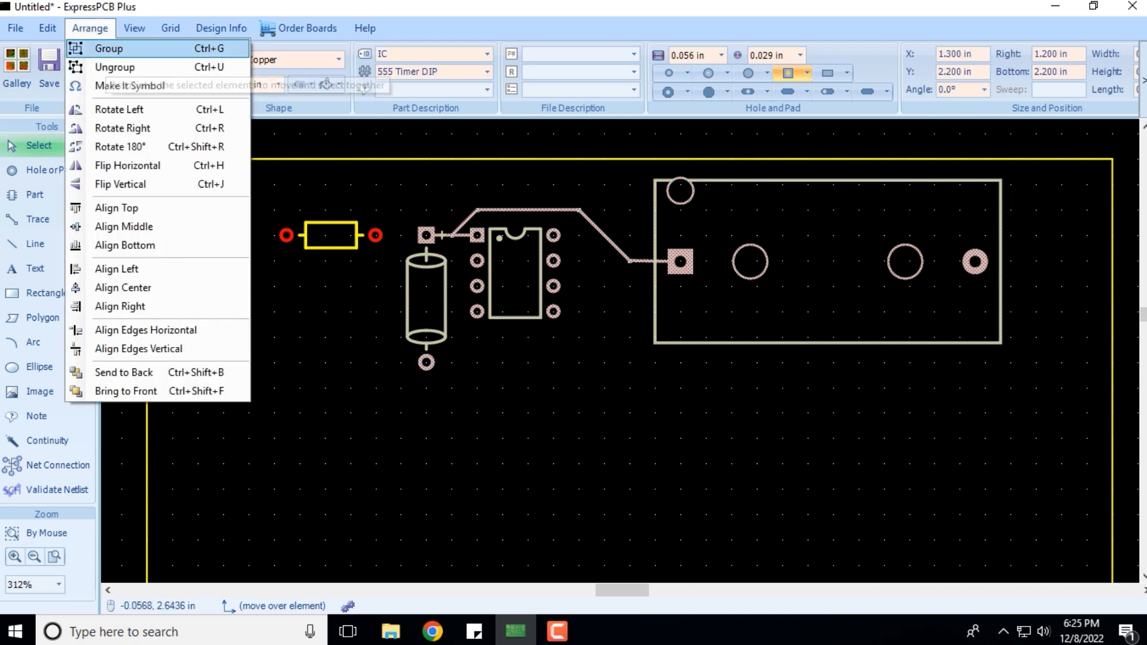
pyautogui.click(109, 48)
pyautogui.click(554, 393)
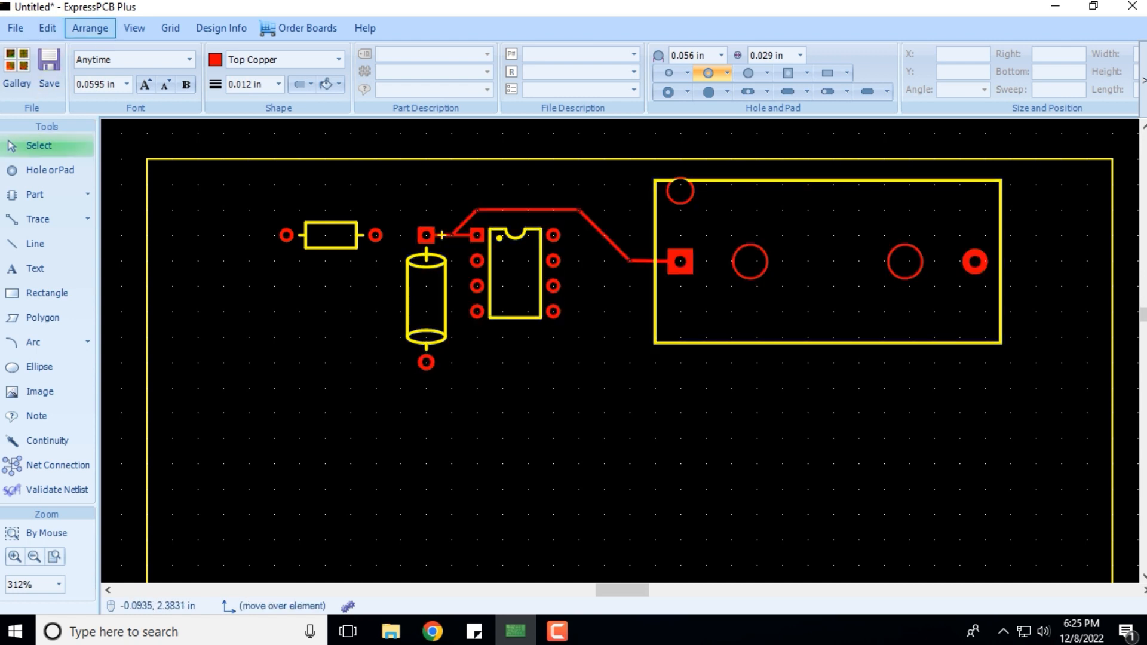
# Ungroup the capacitor, timer, cell holder and traces so each can be selected separately
pyautogui.click(90, 28)
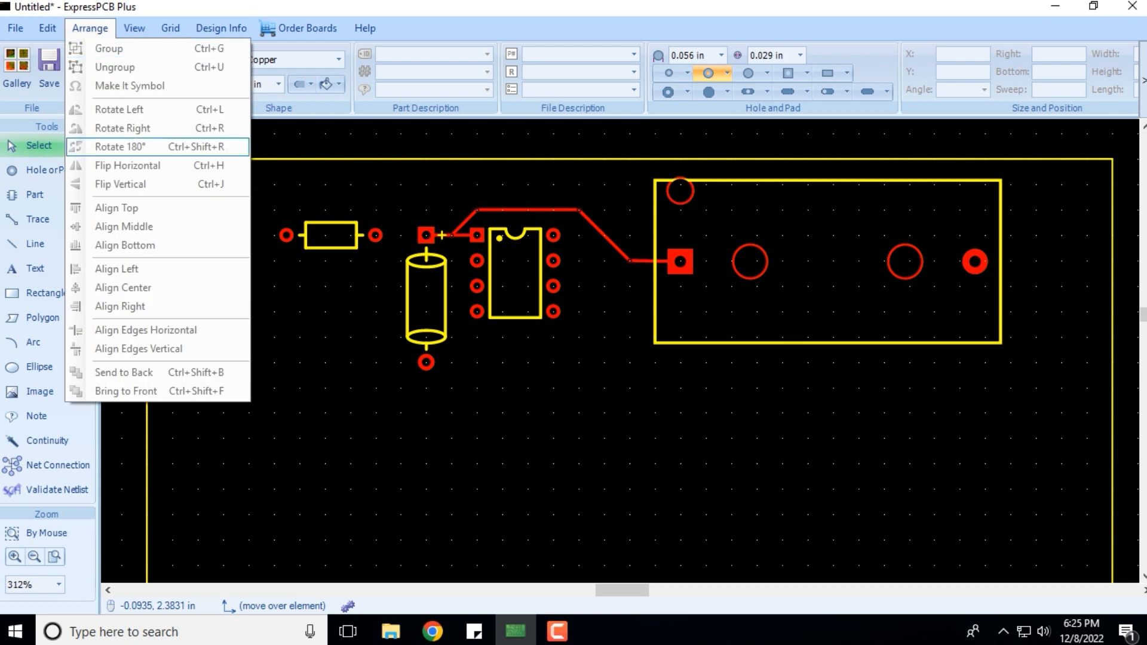
pyautogui.click(479, 263)
pyautogui.click(89, 28)
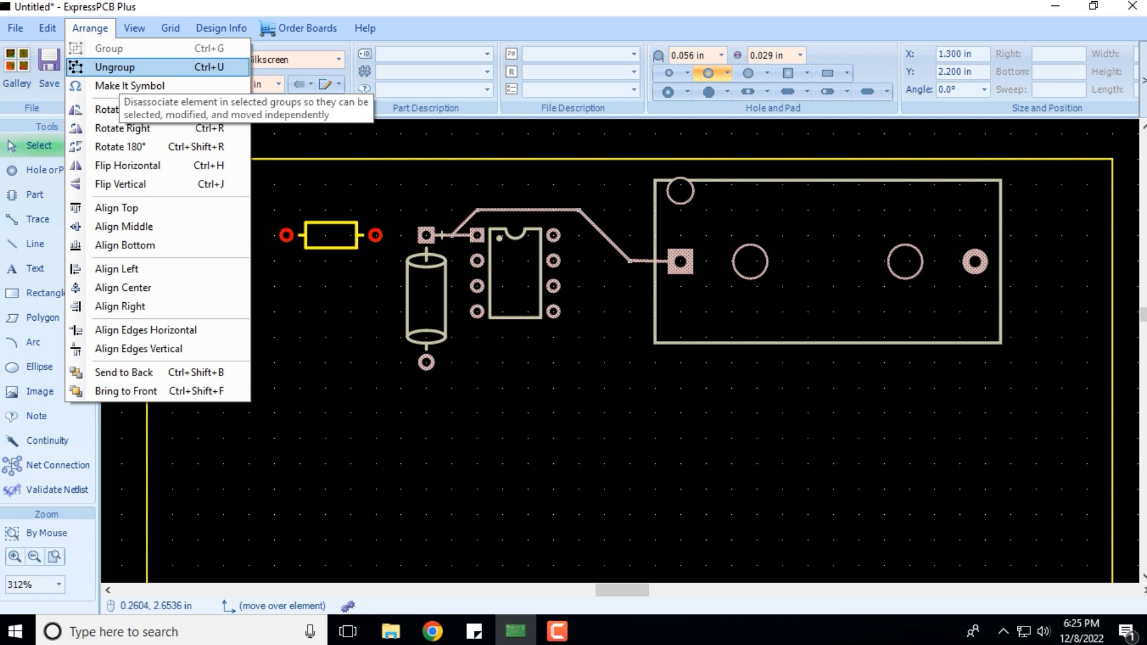
pyautogui.click(114, 67)
pyautogui.click(427, 236)
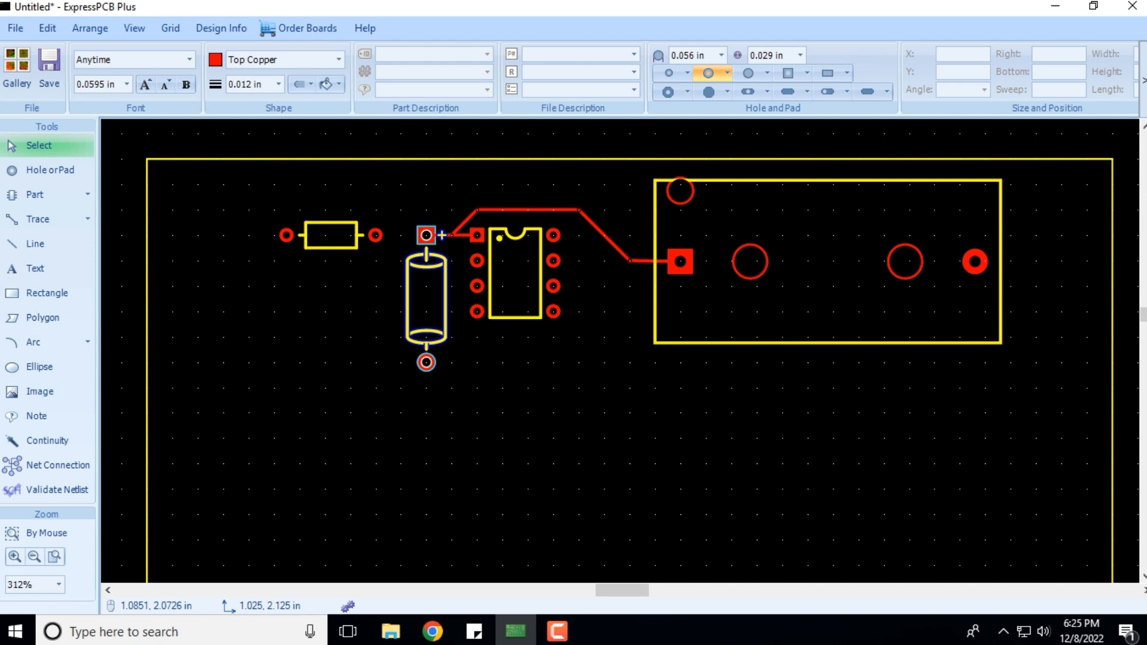
# Check that the capacitor, 555 timer and cell holder can each be selected on their own, and clear the selection
pyautogui.click(422, 268)
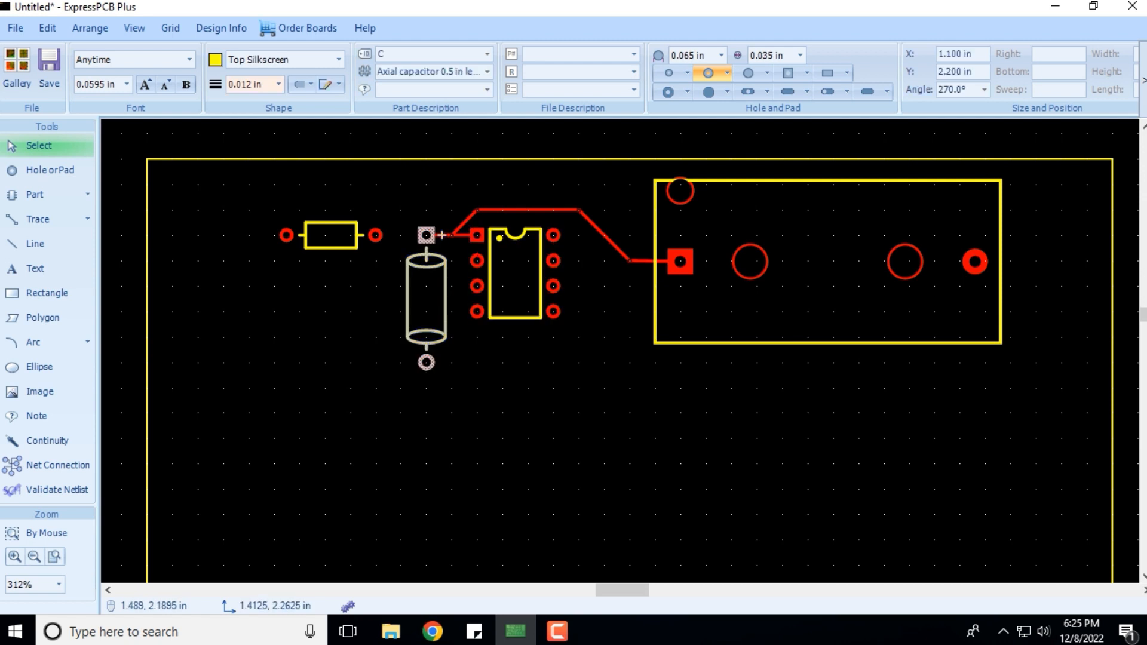
pyautogui.click(523, 241)
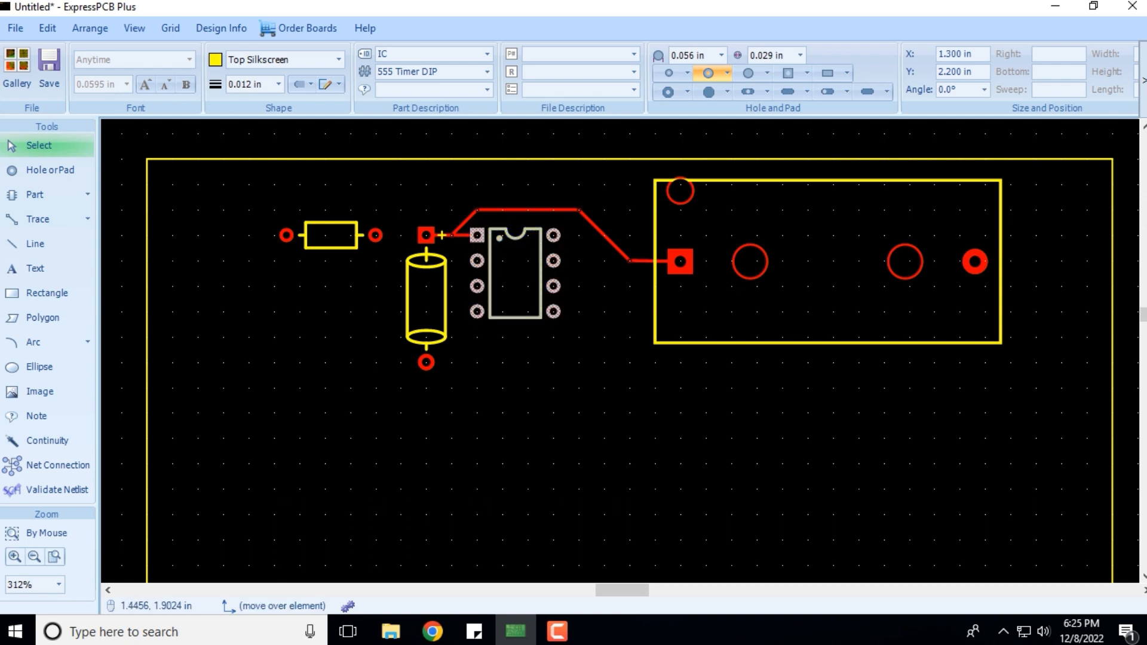
pyautogui.click(766, 279)
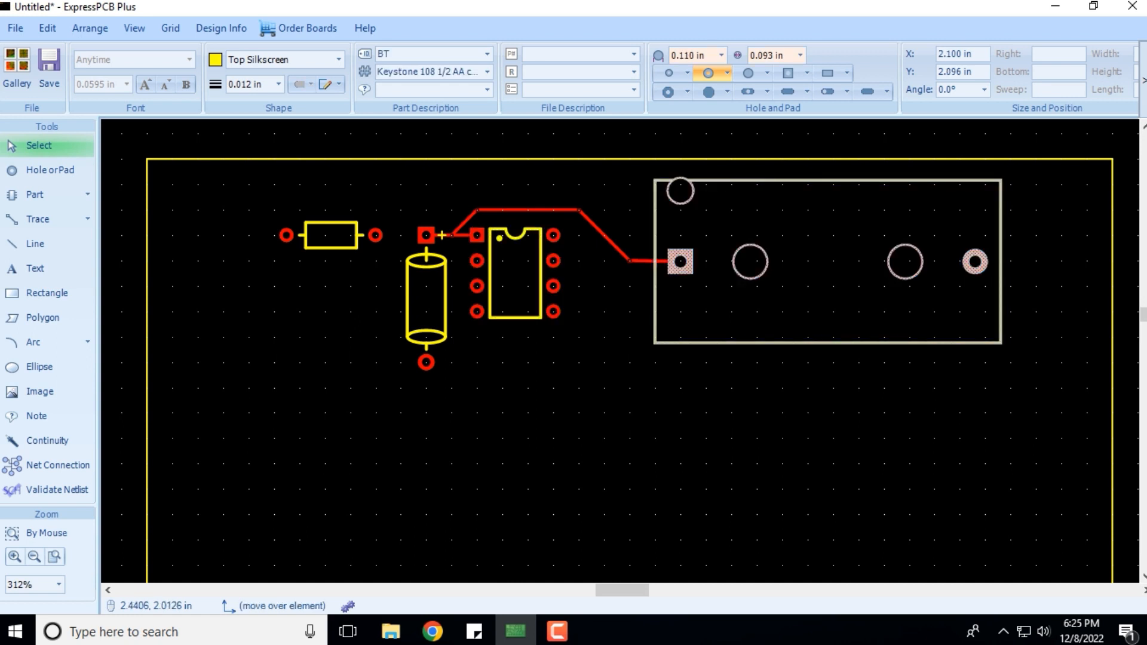
pyautogui.click(404, 420)
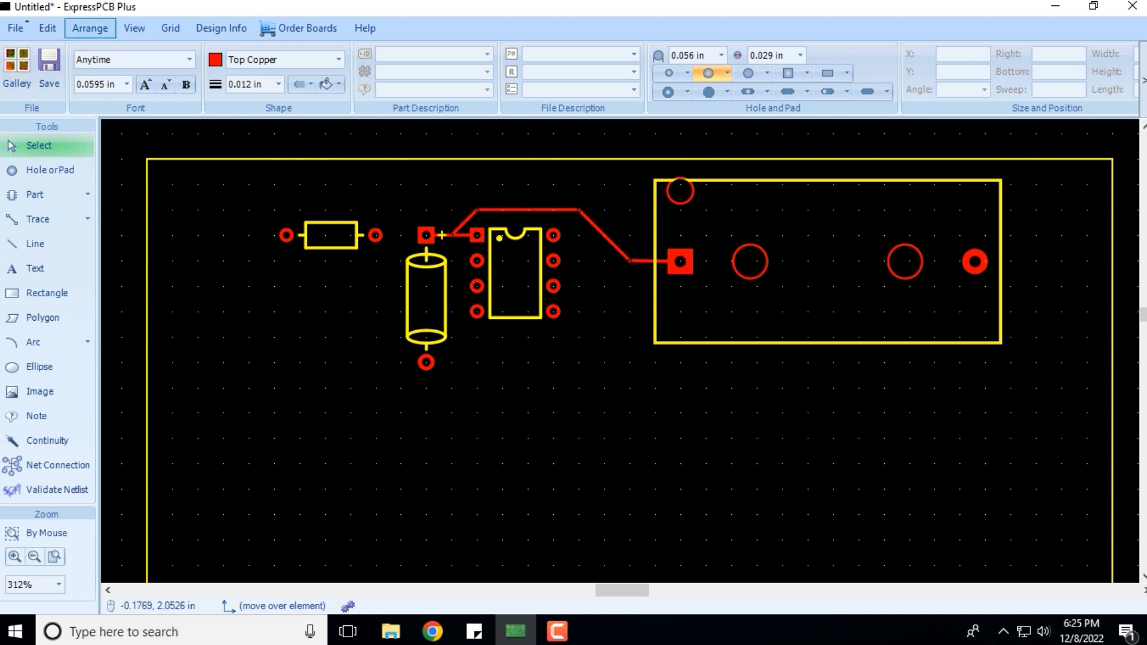
pyautogui.click(89, 28)
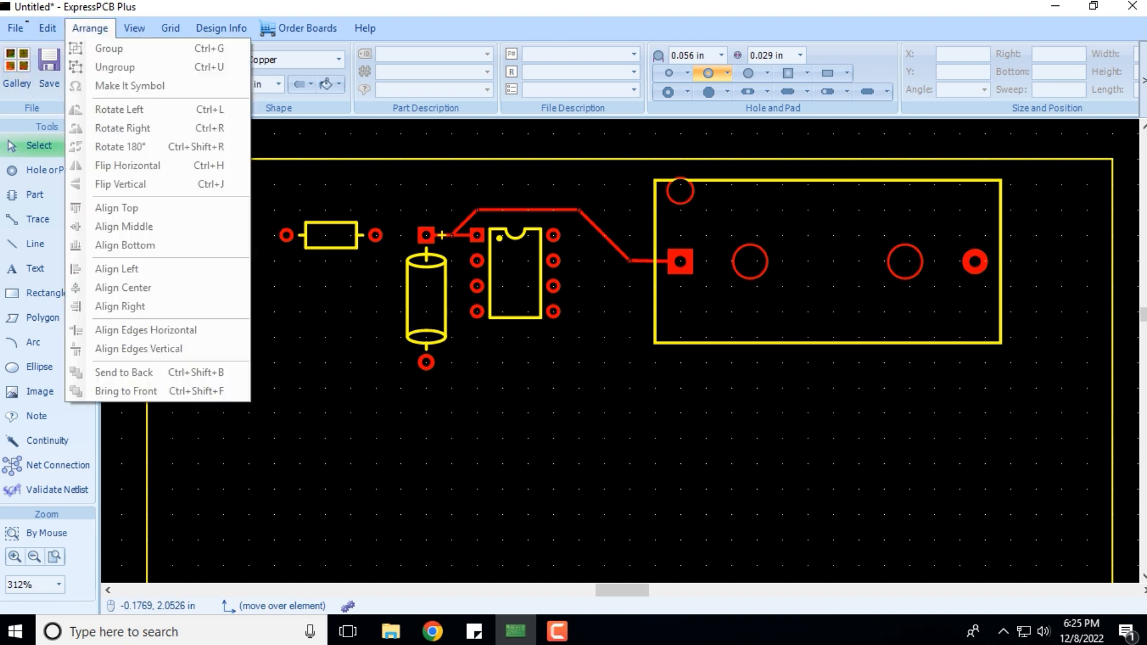
pyautogui.click(543, 413)
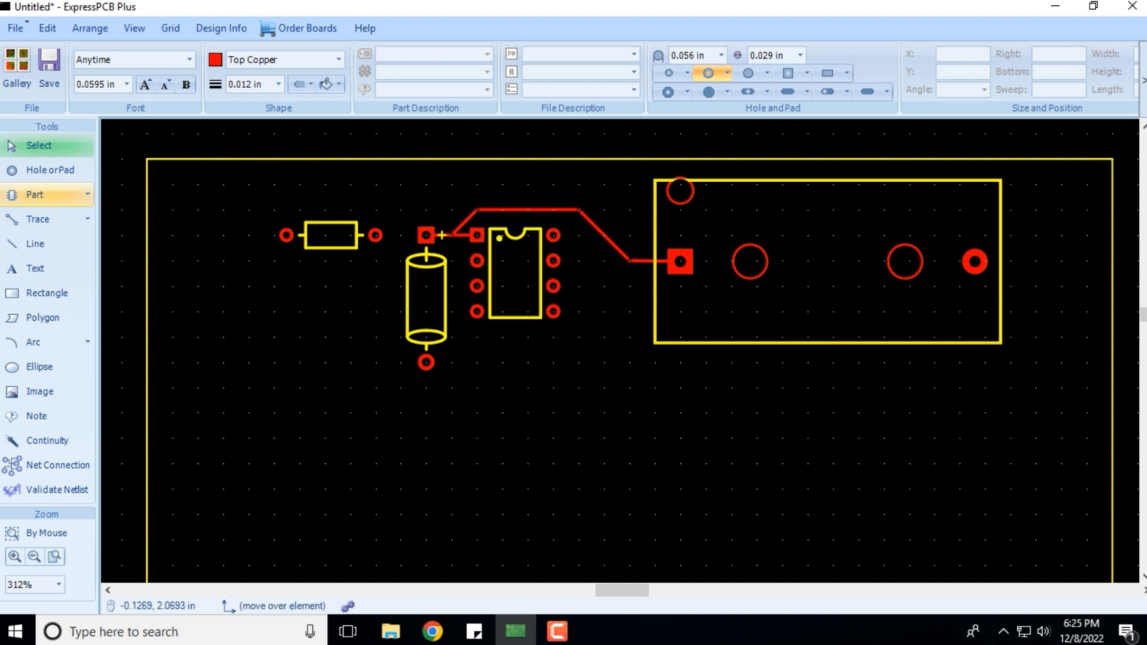
# Route a top copper trace from the capacitor's lower pad through (1.3, 1.4) and (3.5, 1.4) in, around the cell holder to its round pad
pyautogui.click(42, 219)
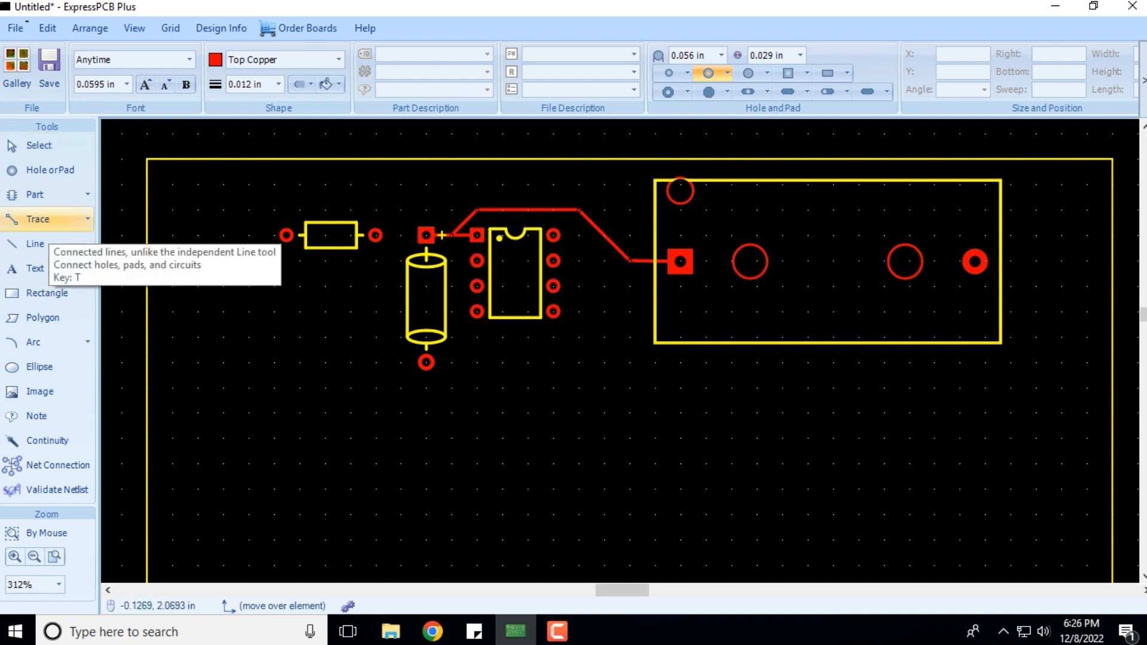
pyautogui.click(426, 362)
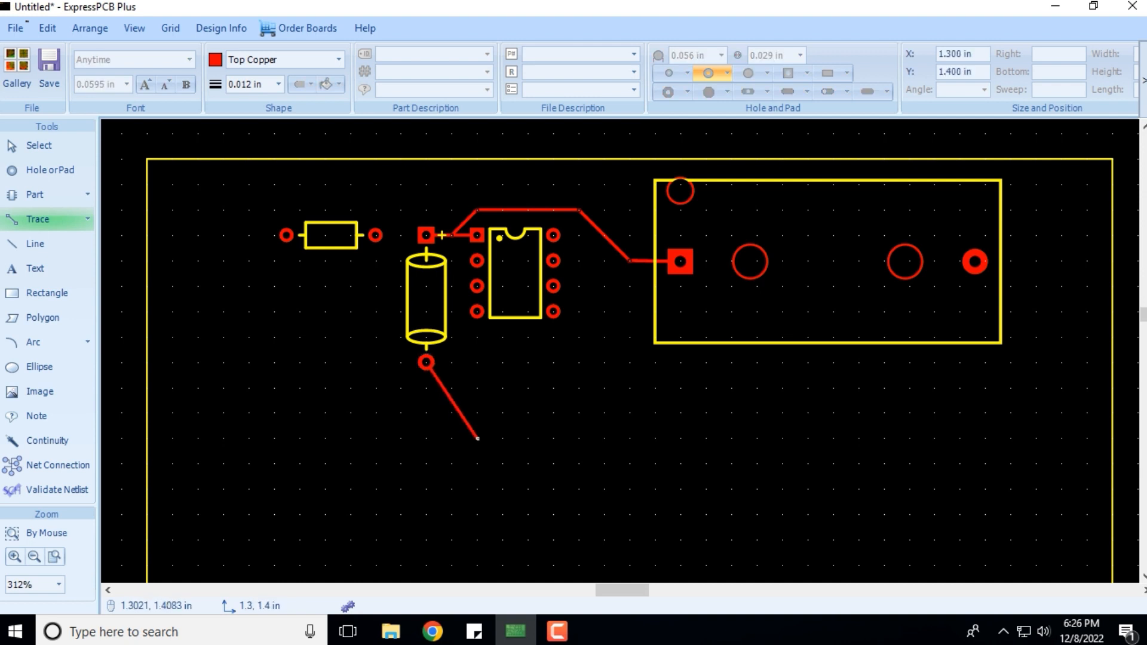
pyautogui.click(477, 438)
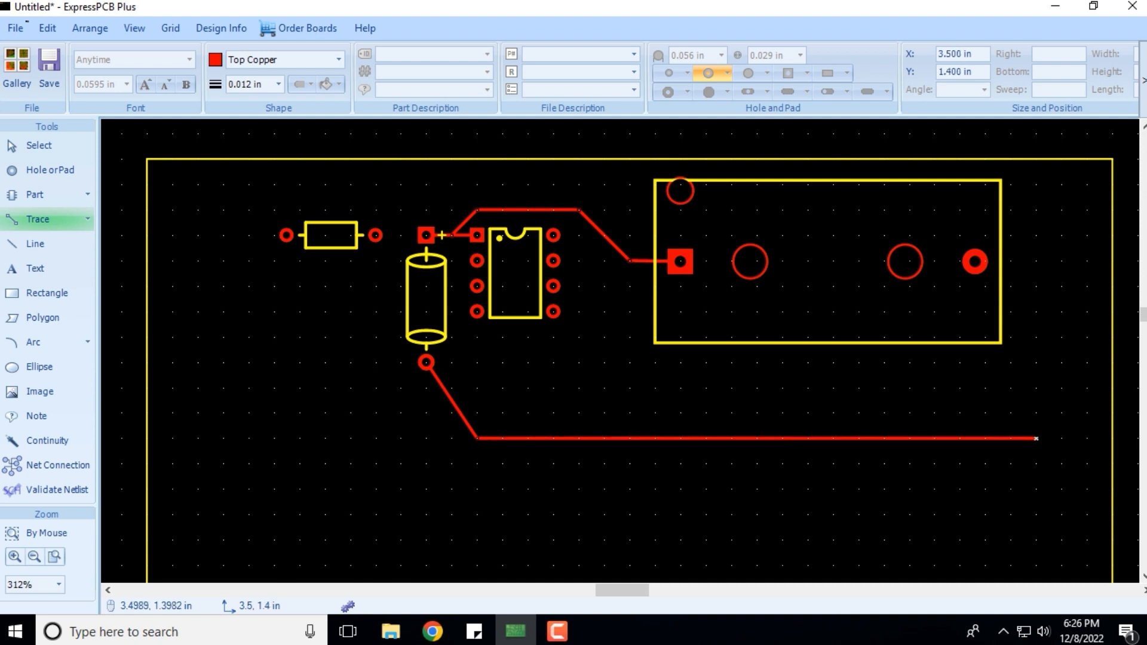
pyautogui.click(1036, 439)
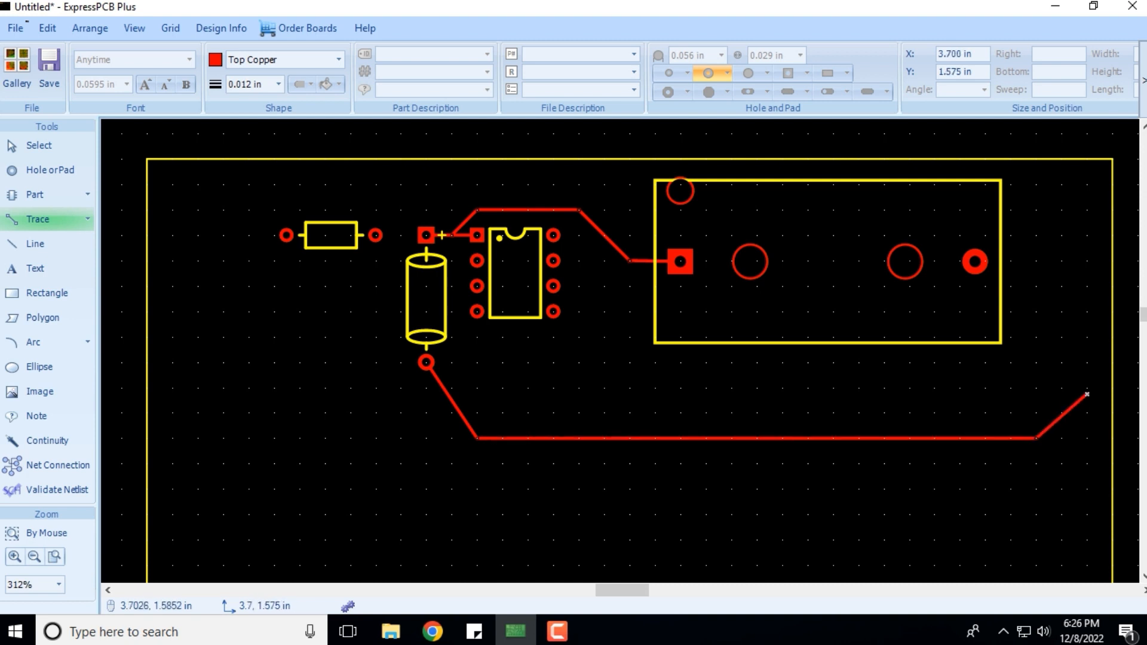
pyautogui.click(1087, 394)
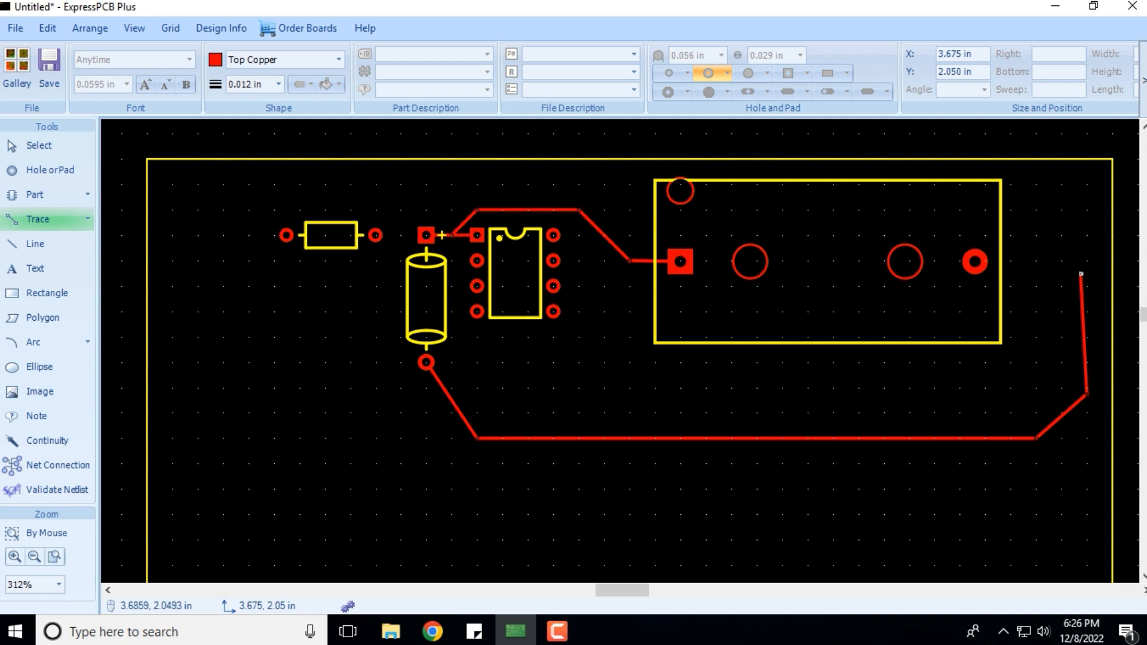
pyautogui.click(1087, 292)
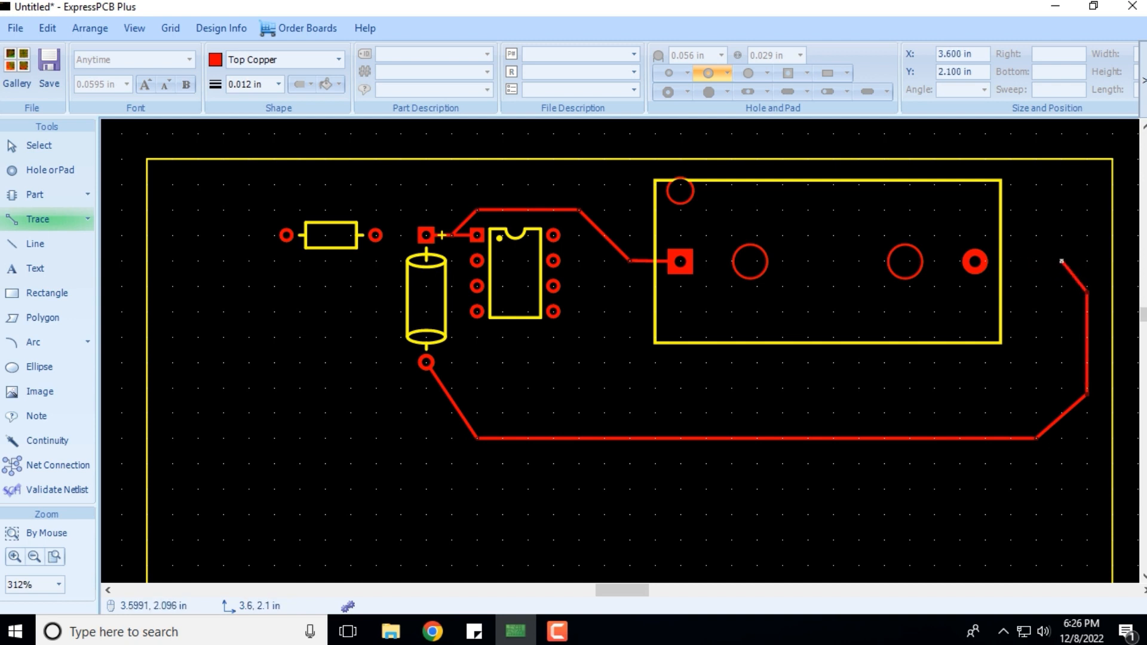
pyautogui.click(1061, 261)
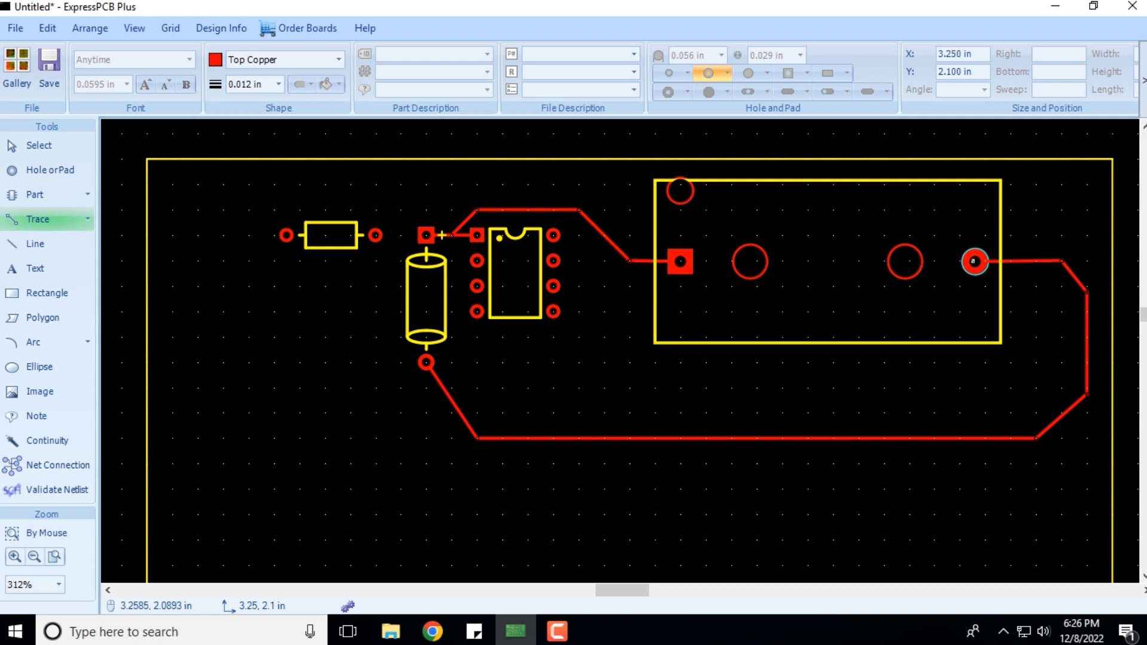
pyautogui.click(974, 261)
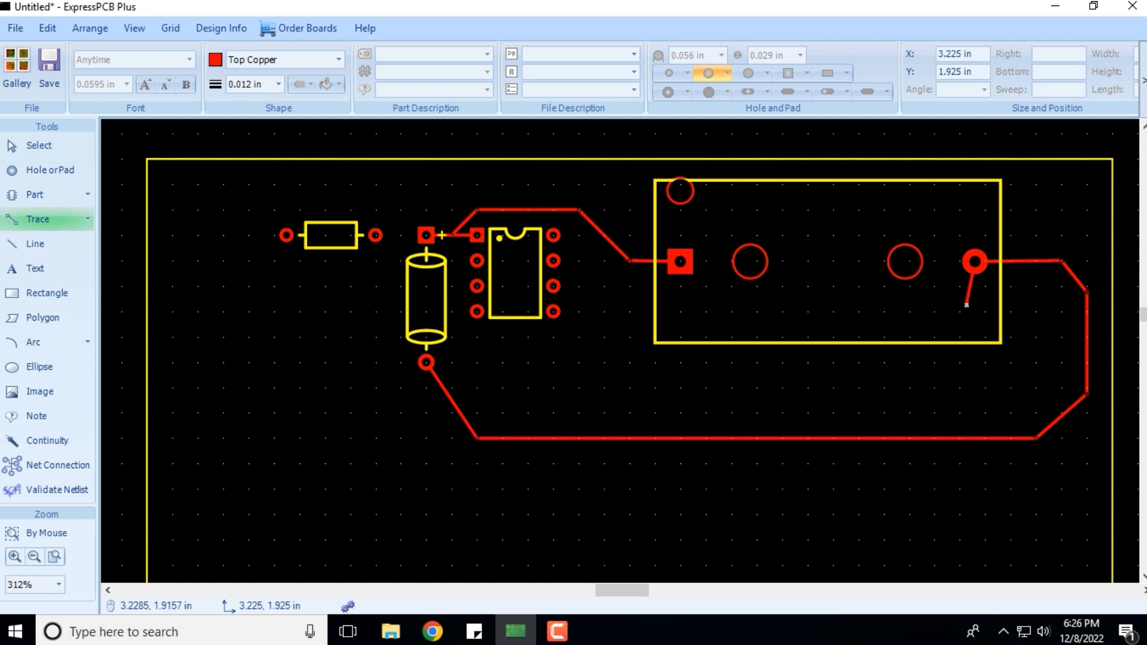
pyautogui.press('Escape')
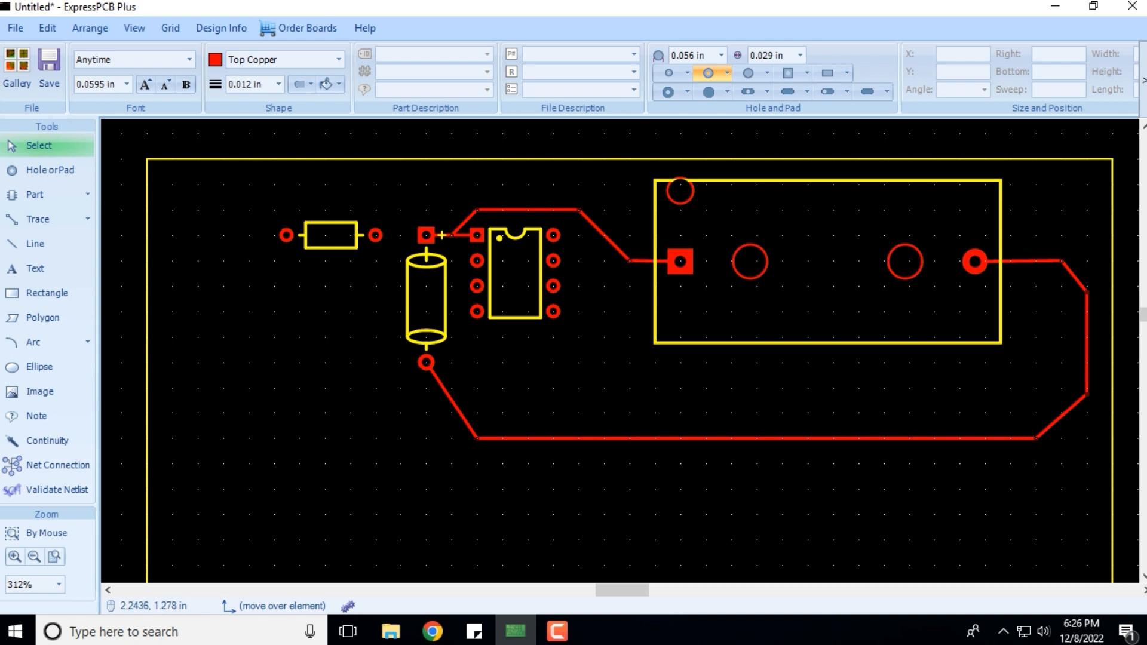
pyautogui.click(557, 631)
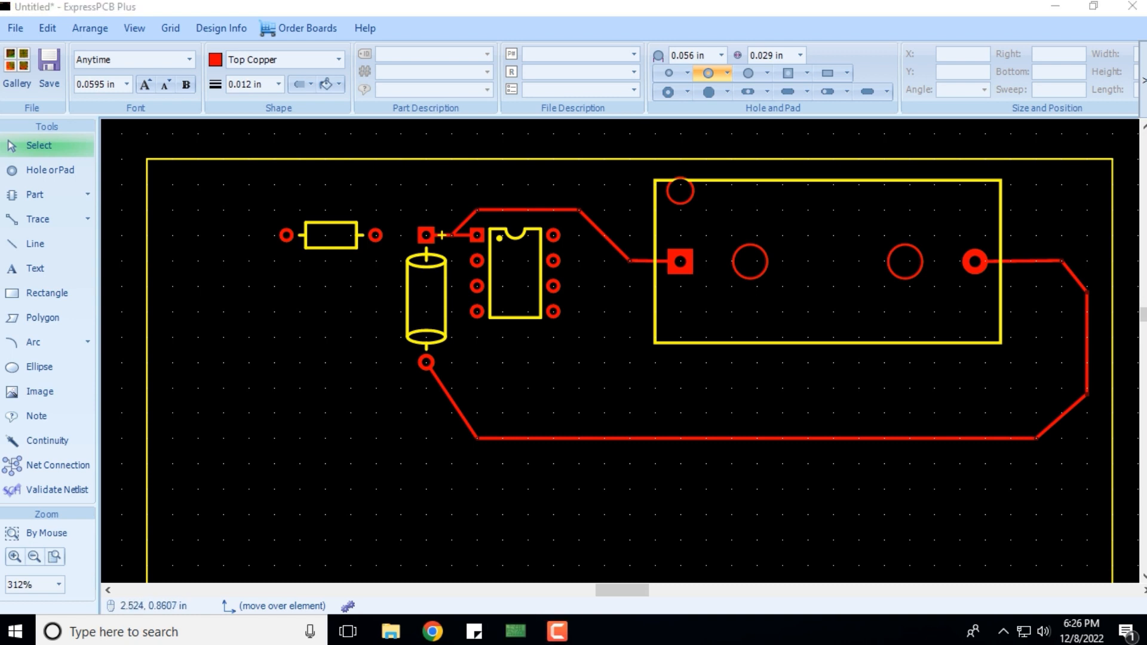
pyautogui.click(1114, 506)
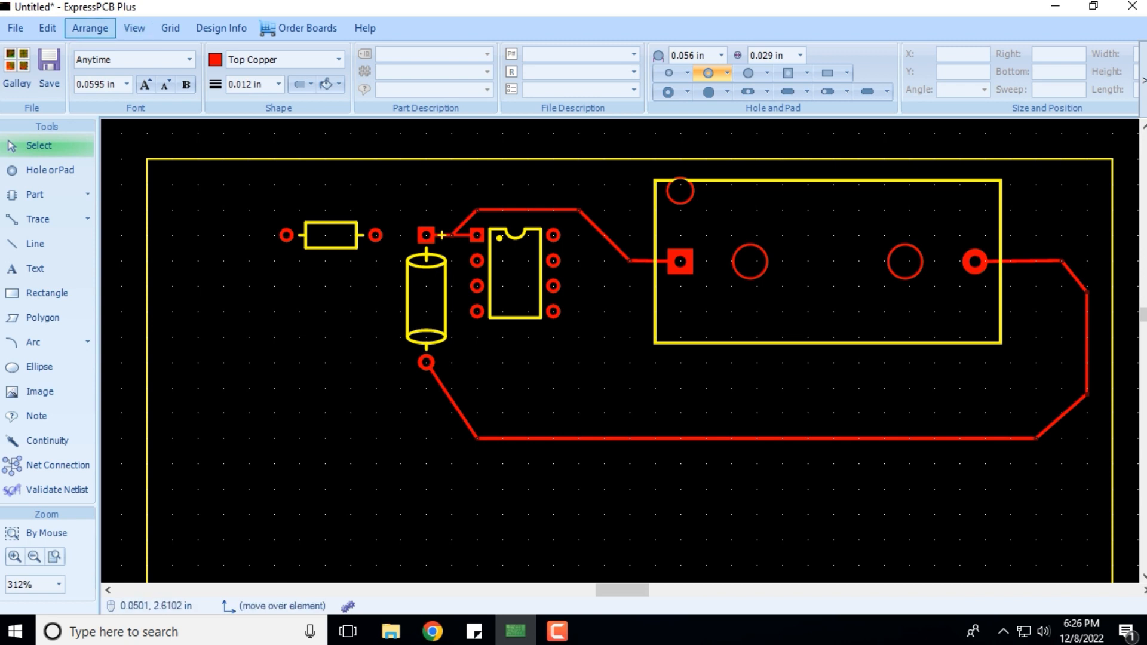
pyautogui.click(90, 28)
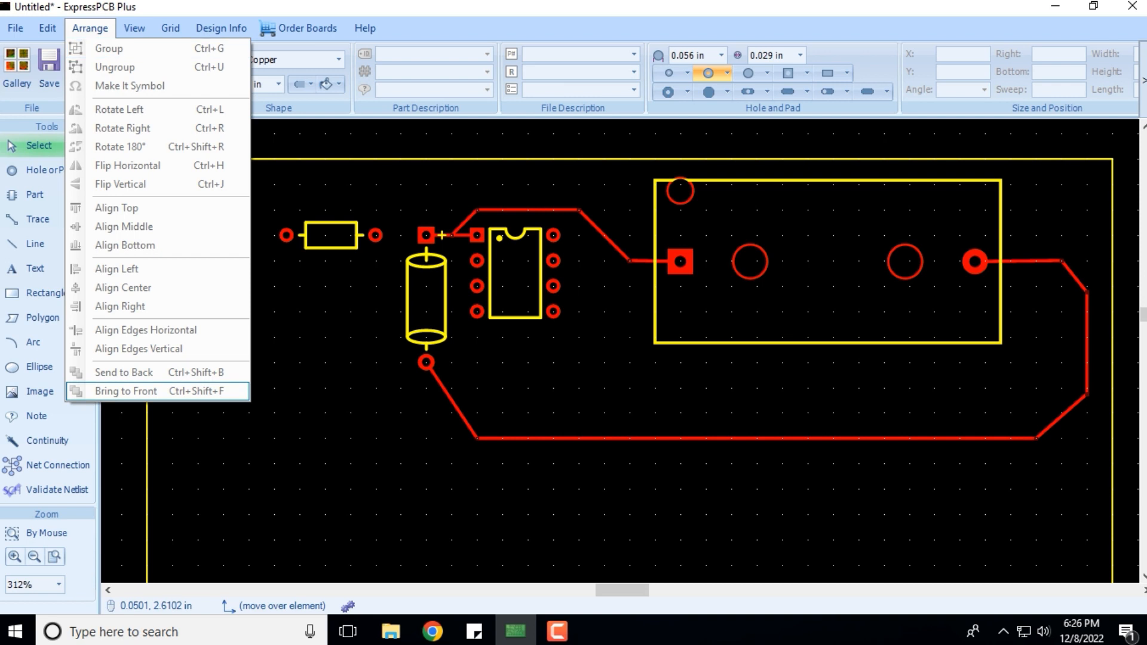
# Flip the resistor horizontally with its layer placement inverted, and deselect it
pyautogui.click(331, 235)
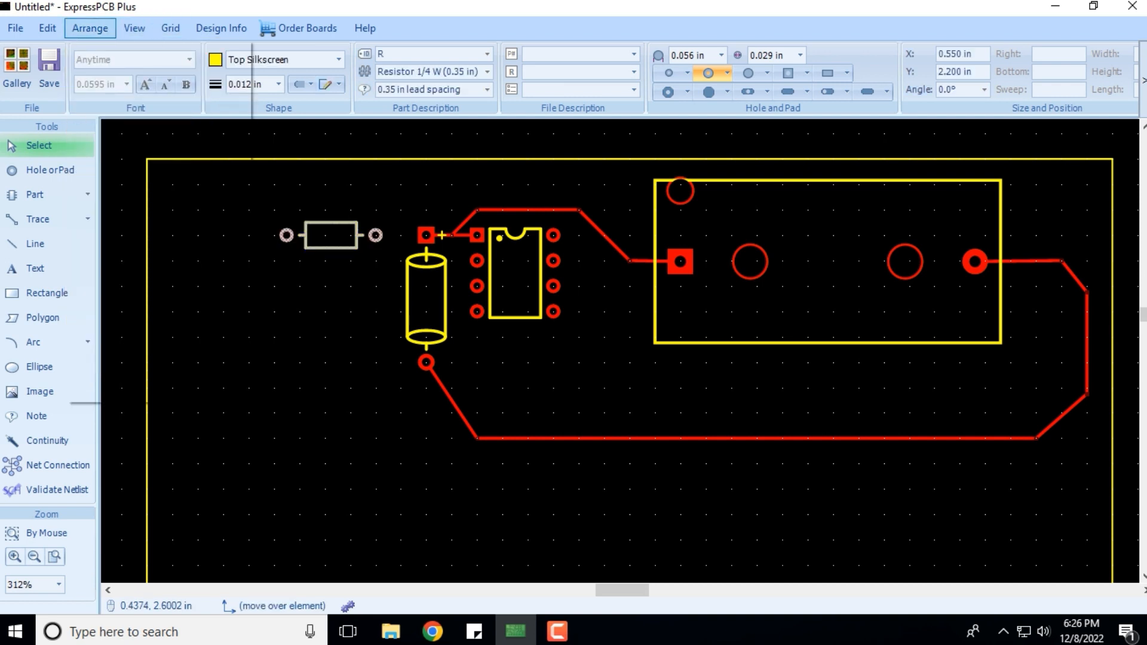
pyautogui.click(89, 28)
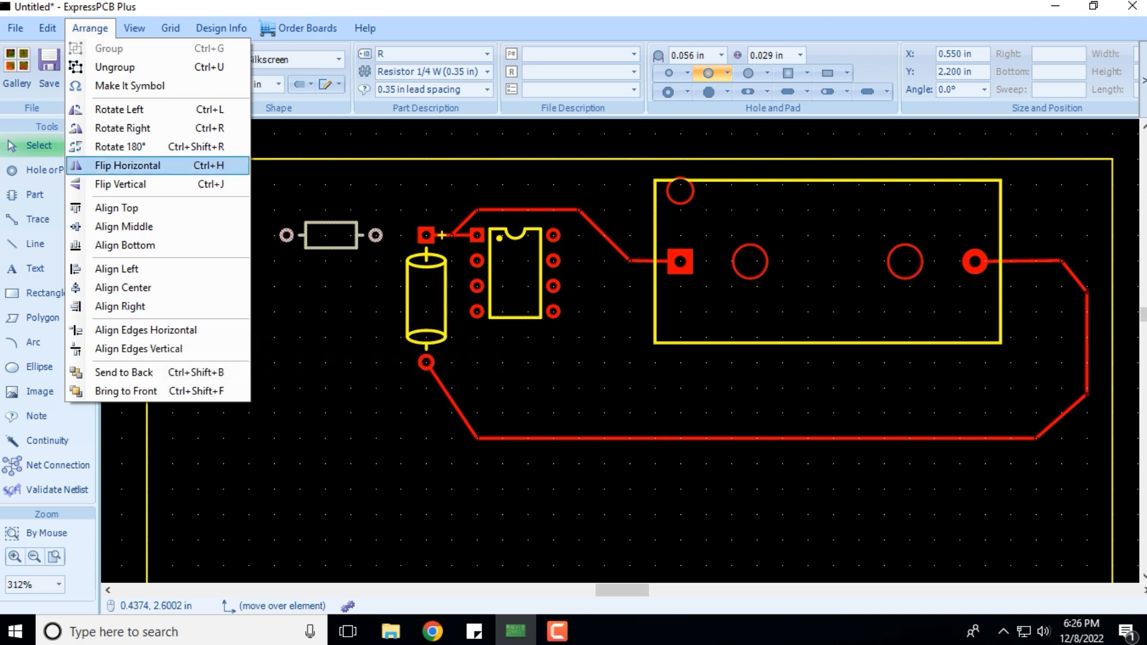
pyautogui.click(127, 166)
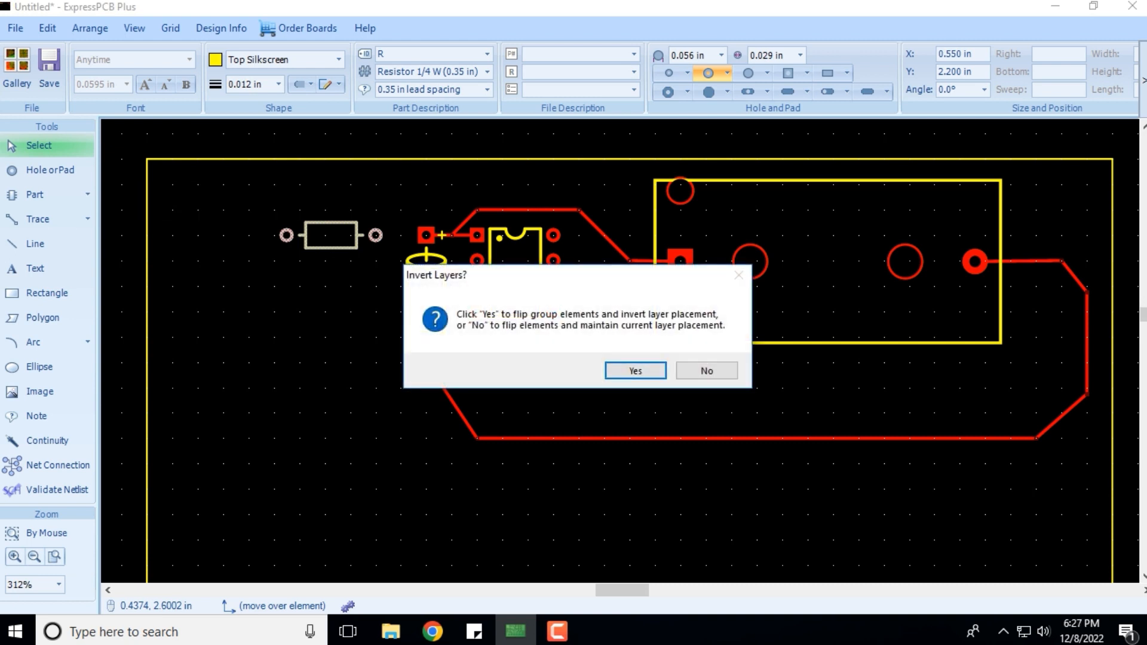
pyautogui.click(636, 370)
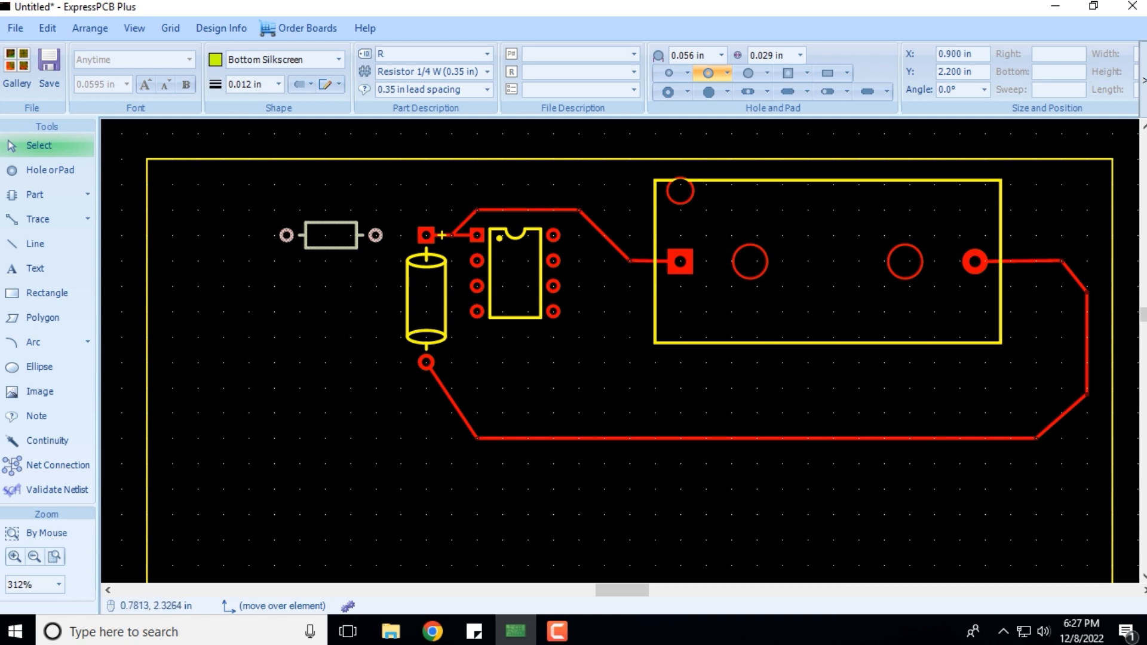
pyautogui.click(327, 190)
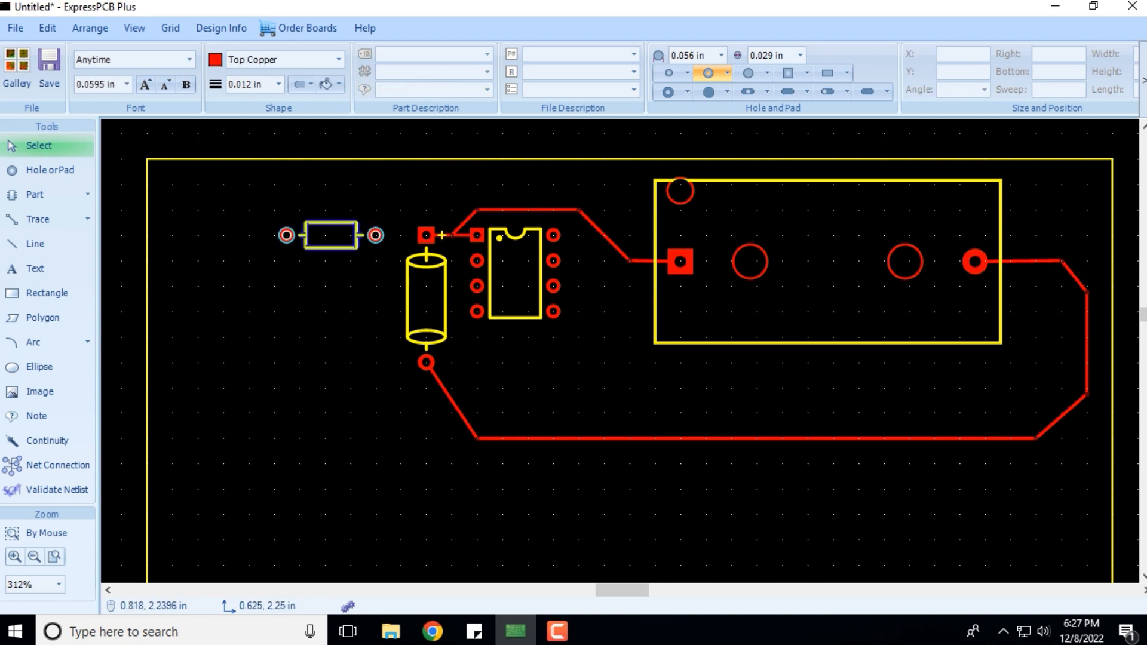
# Move the resistor's left lead line to the Bottom Copper layer
pyautogui.click(304, 225)
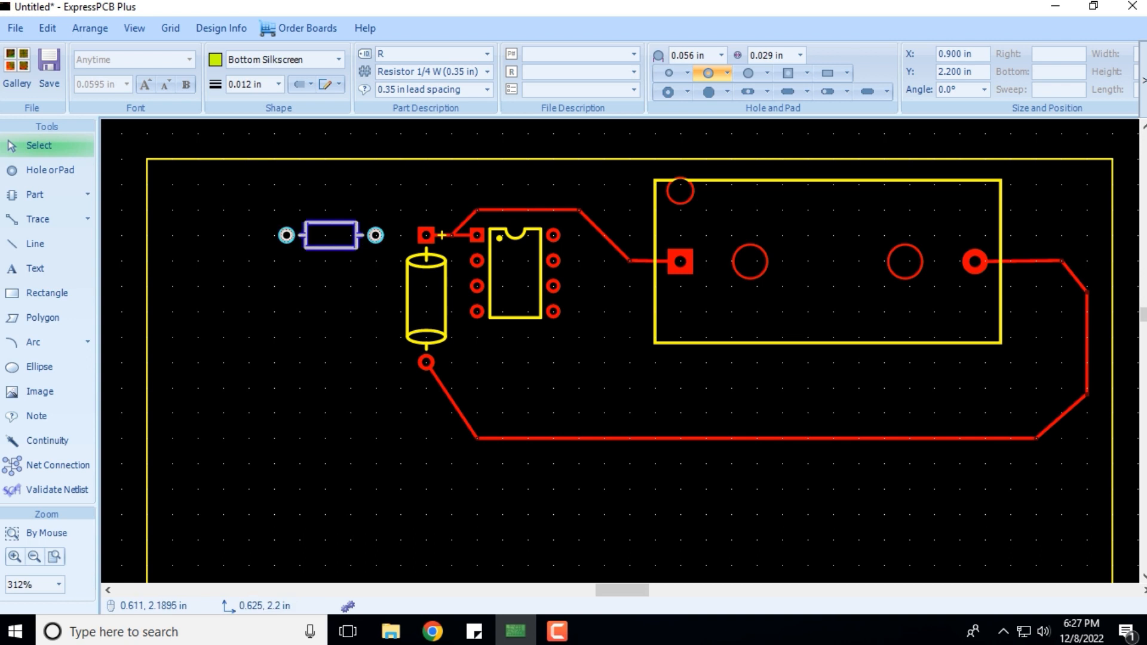
pyautogui.click(302, 238)
pyautogui.rightClick(302, 236)
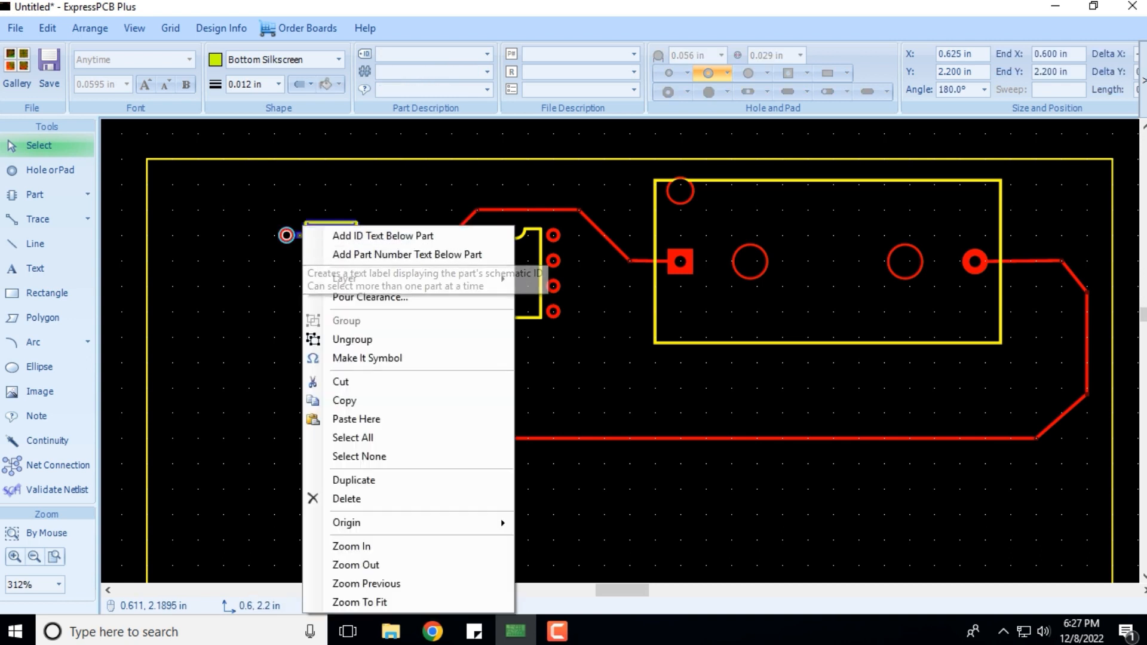
pyautogui.moveTo(359, 279)
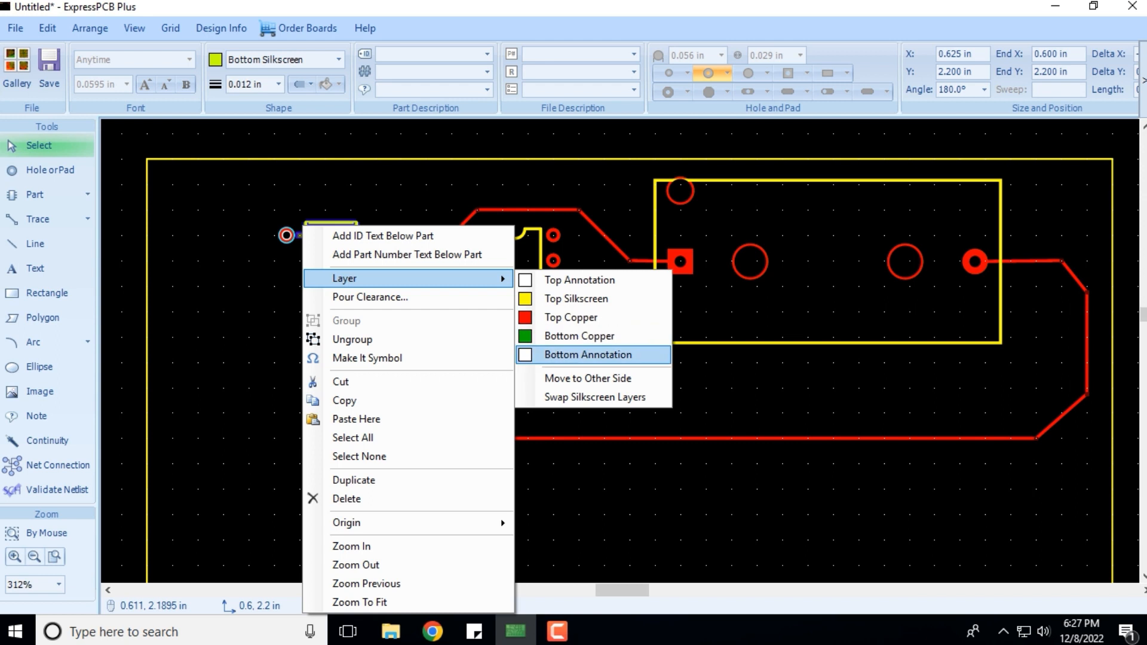
pyautogui.click(580, 336)
pyautogui.click(369, 335)
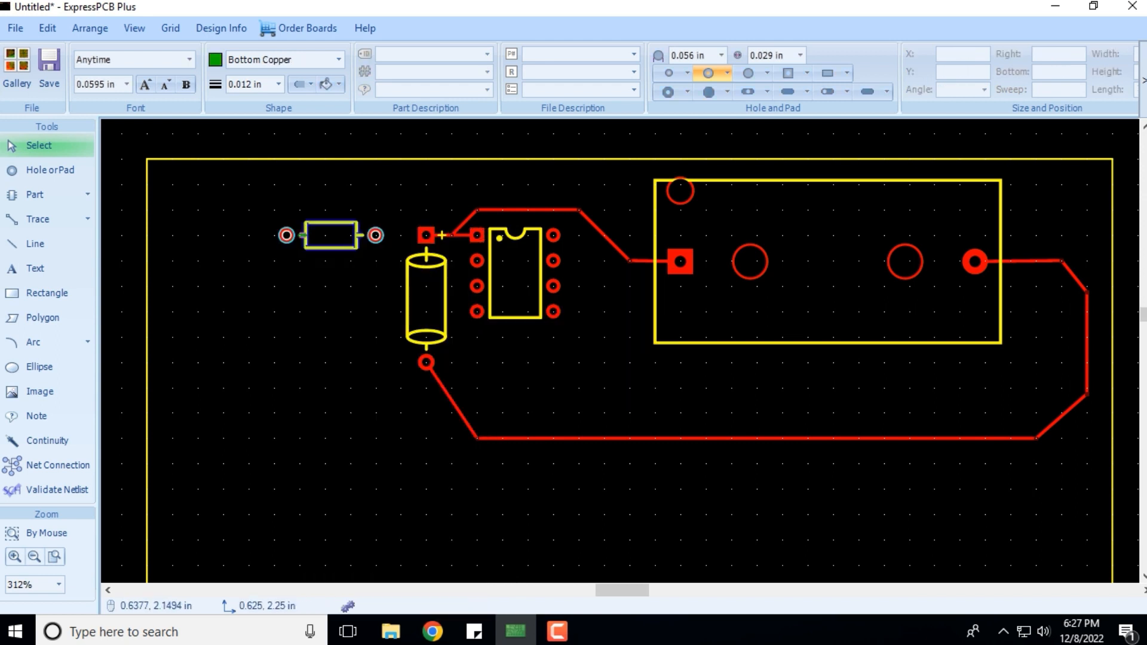
# Move the whole resistor, including its body outline and leads, to the Top Copper layer
pyautogui.scroll(1, 305, 244)
pyautogui.scroll(2, 296, 247)
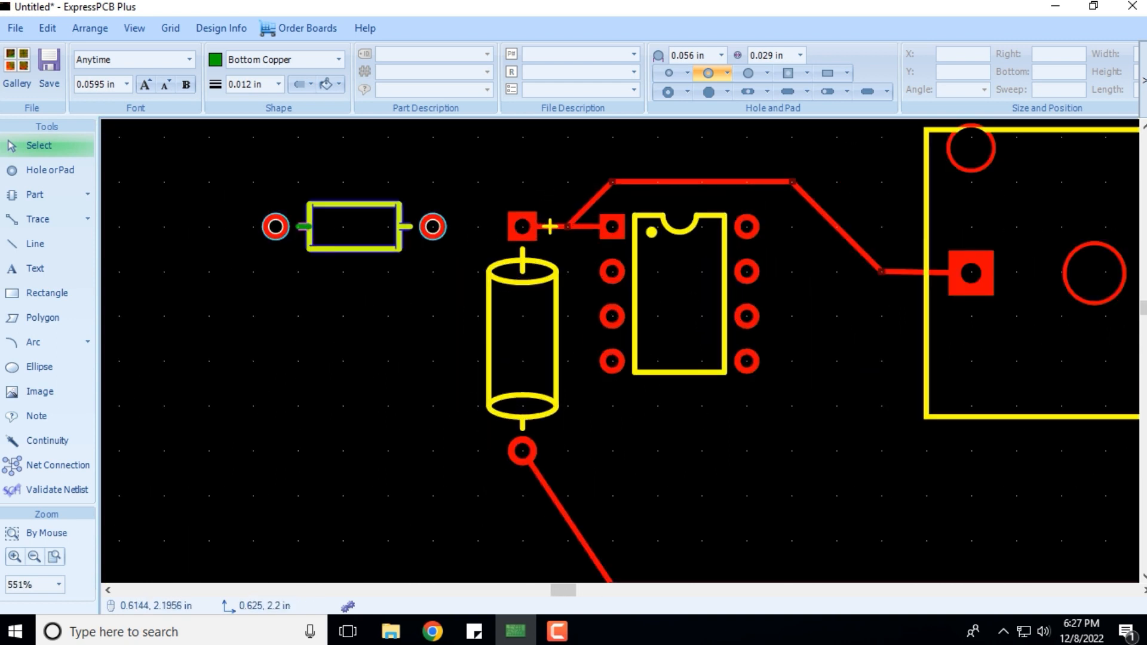
pyautogui.click(307, 231)
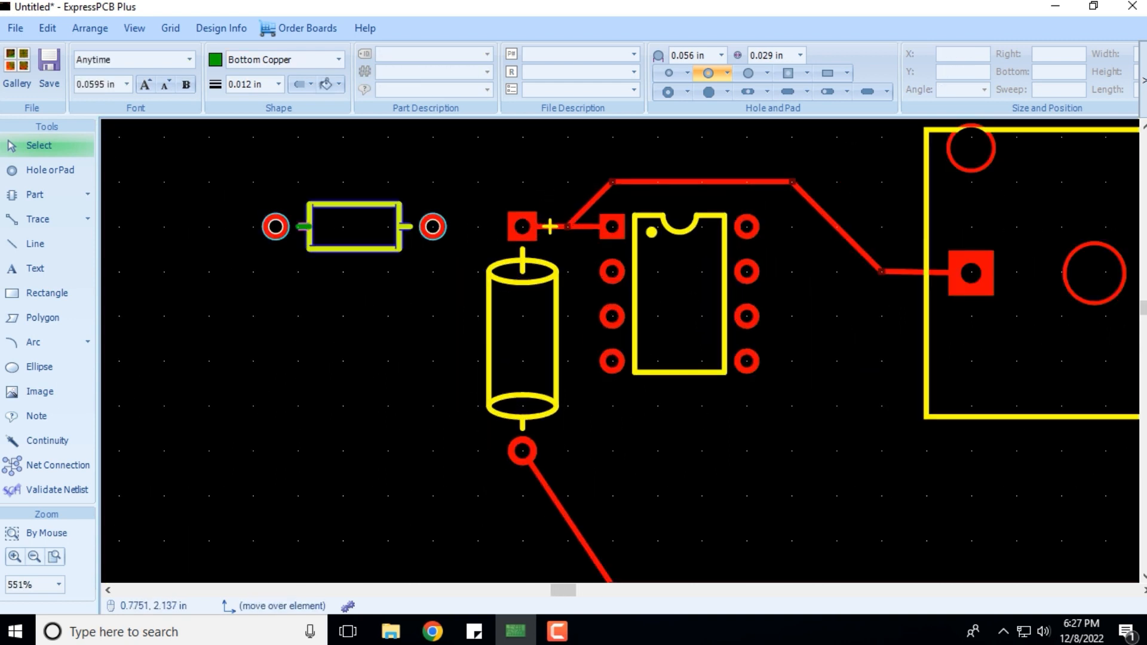
pyautogui.rightClick(376, 248)
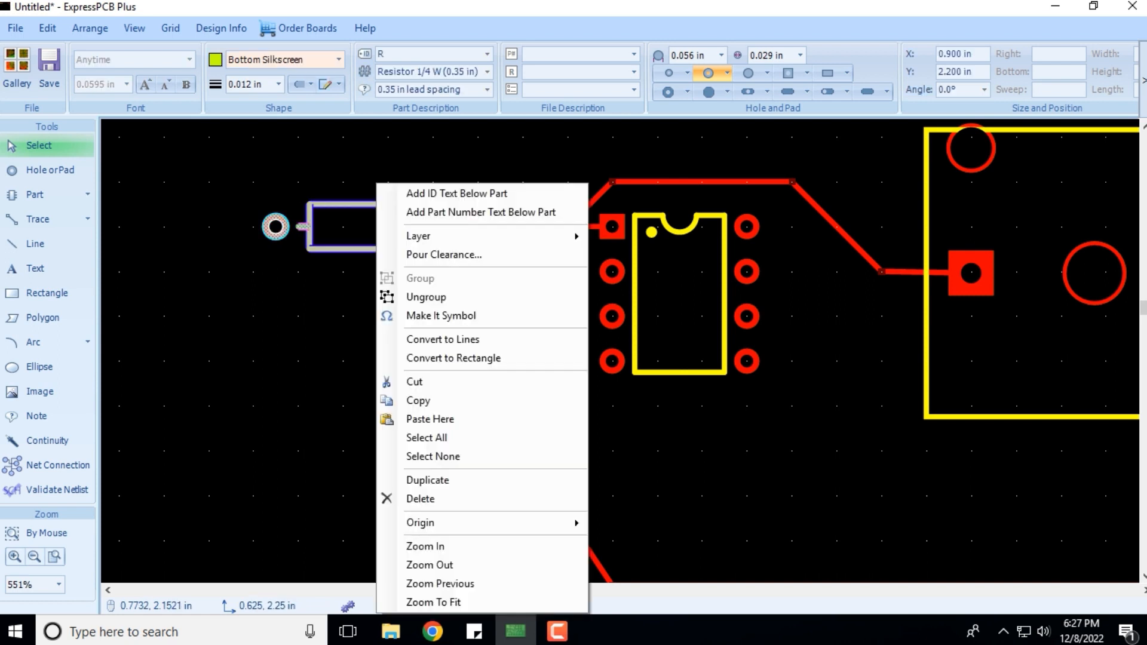
pyautogui.moveTo(418, 236)
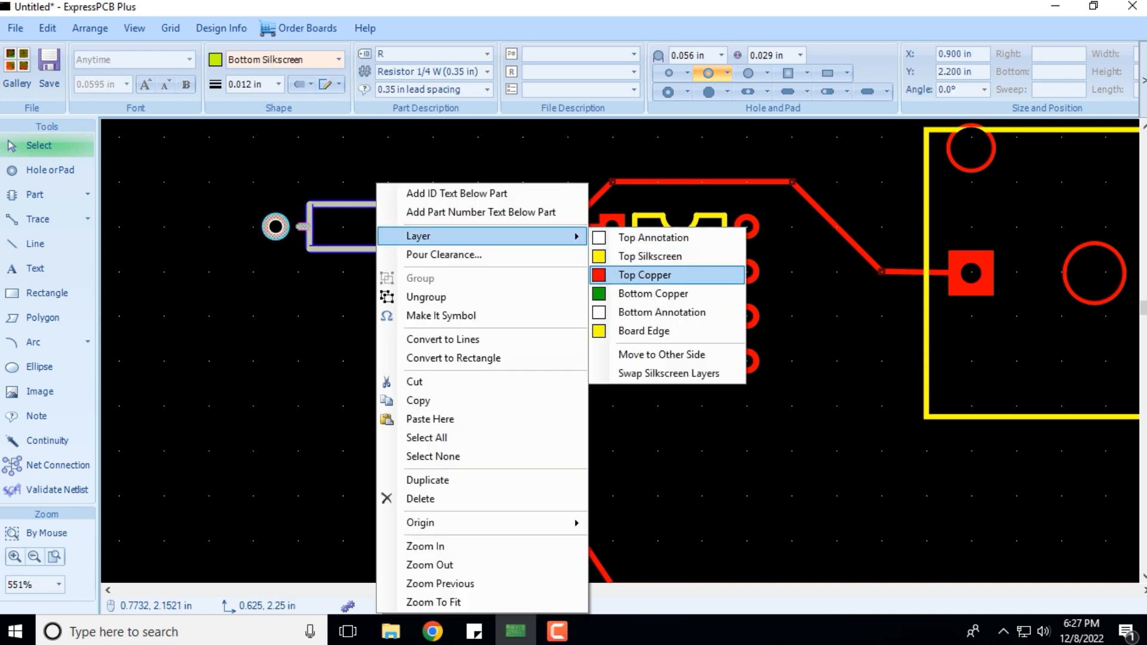
pyautogui.click(651, 274)
pyautogui.click(443, 307)
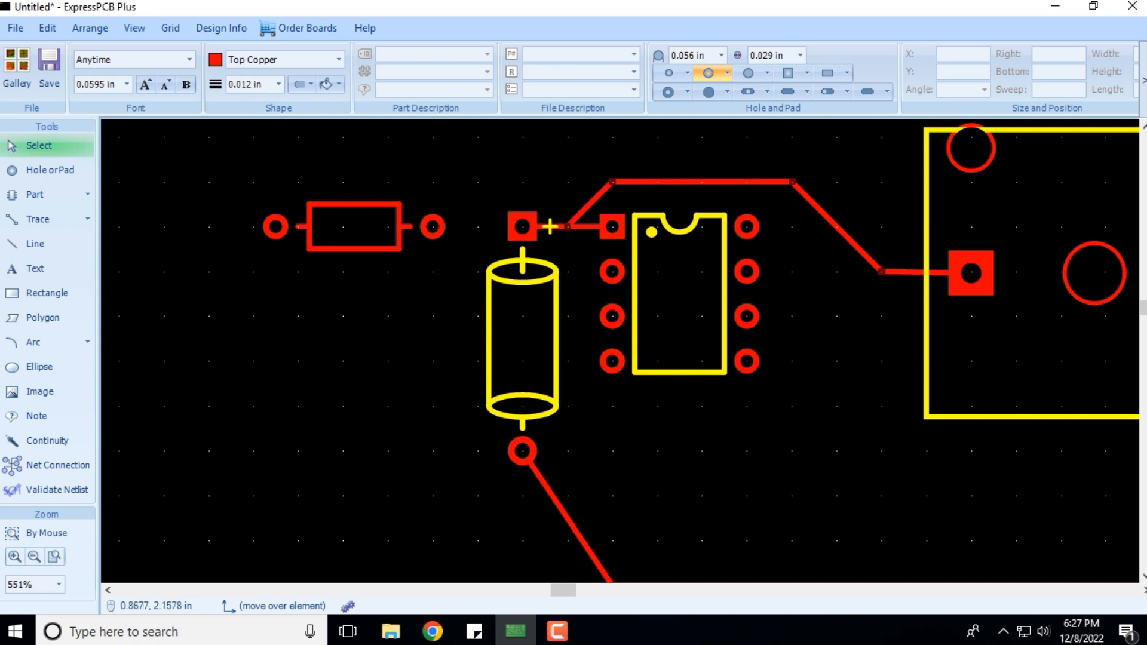
# Move the resistor's body outline and leads from the copper layer to the Top Silkscreen layer
pyautogui.scroll(-4, 411, 220)
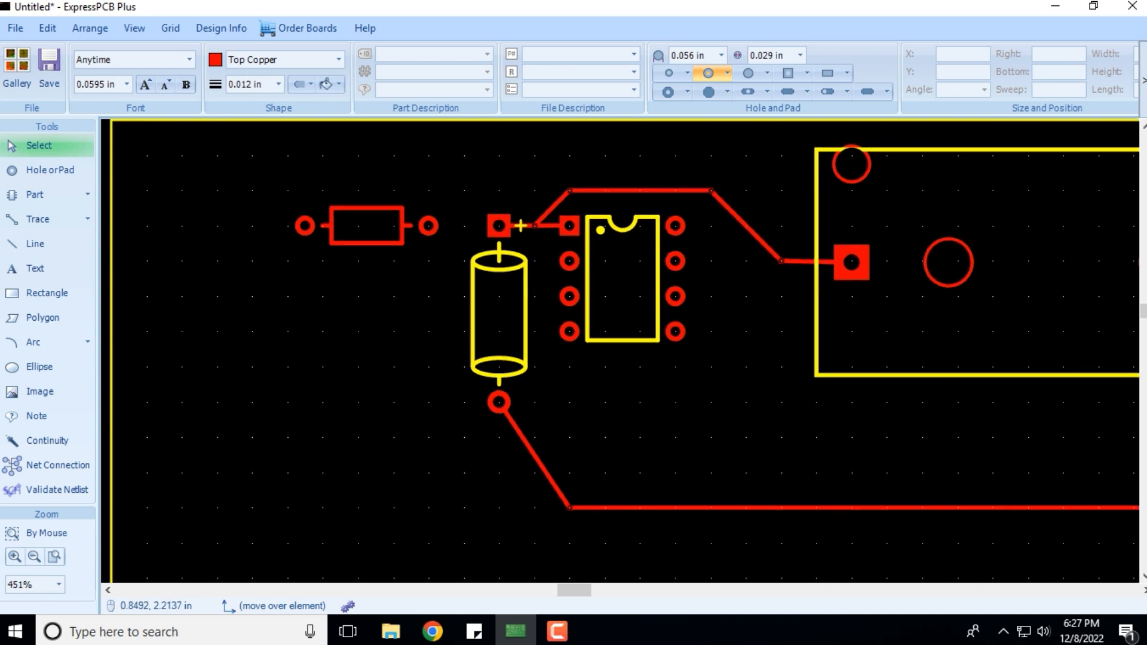
pyautogui.scroll(-1, 401, 225)
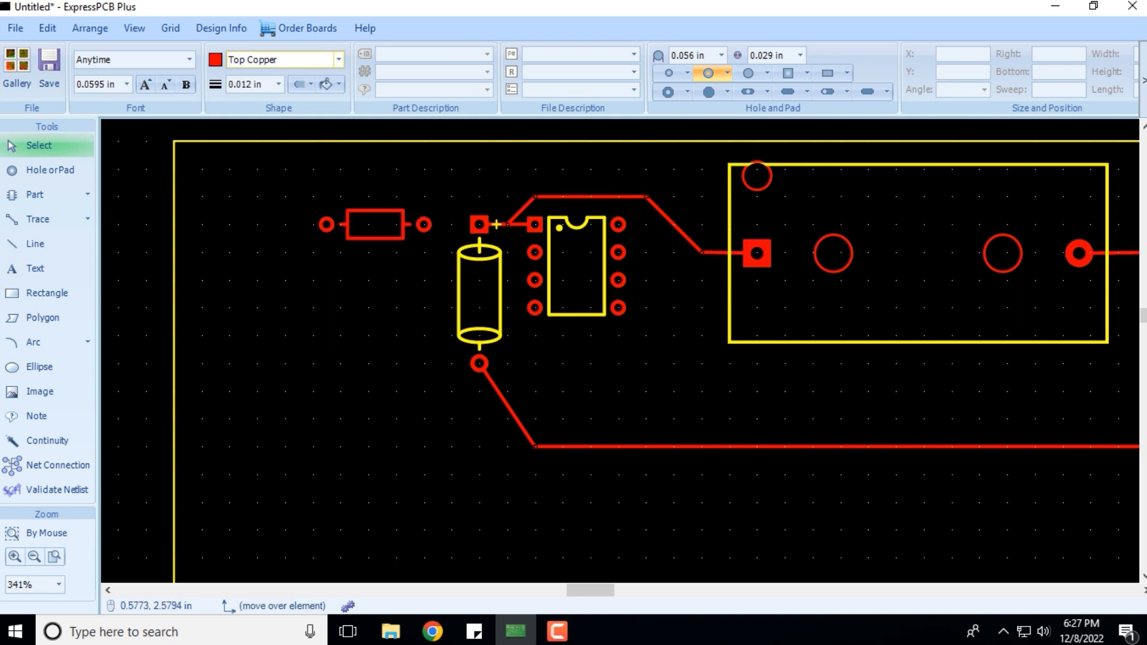
pyautogui.click(338, 59)
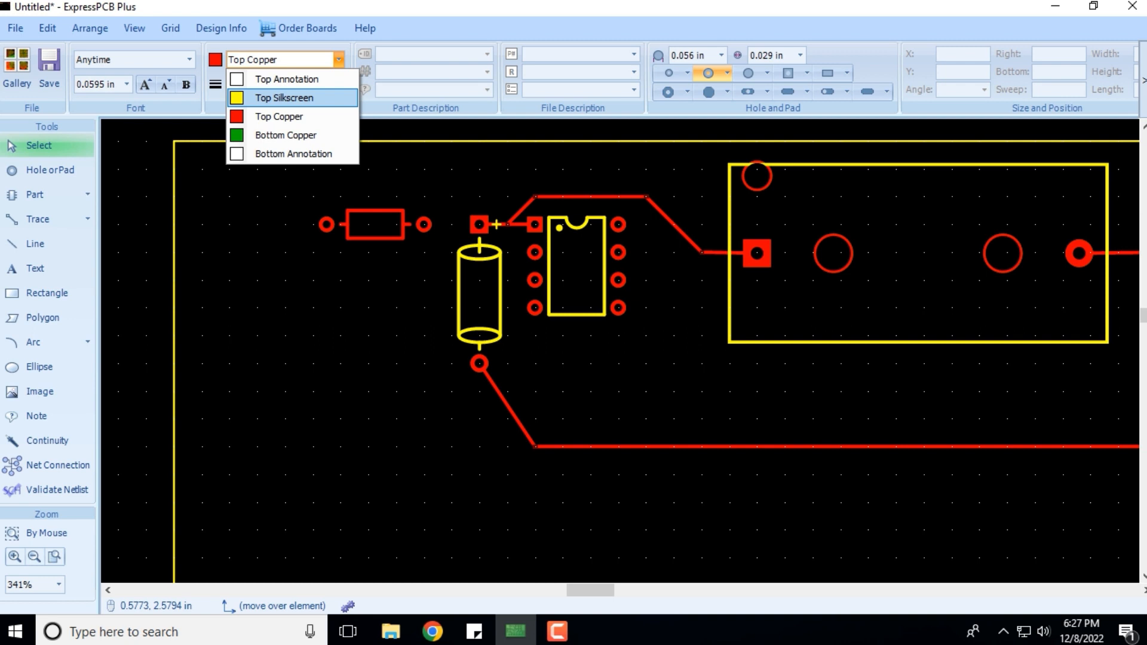
pyautogui.click(287, 117)
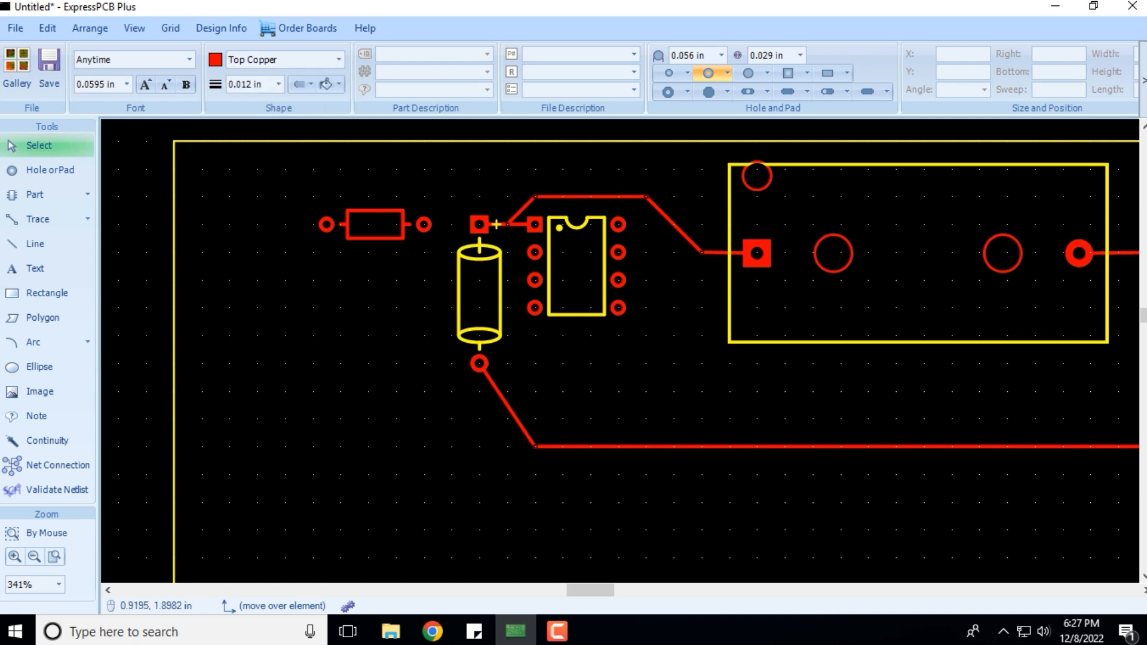
pyautogui.click(405, 232)
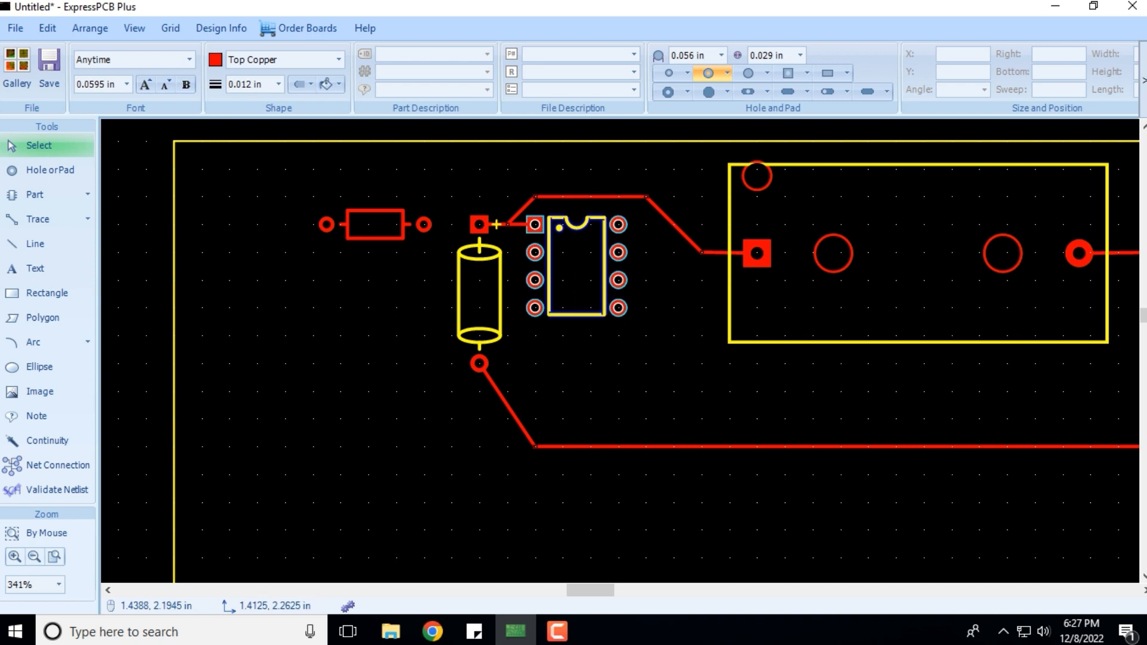
pyautogui.click(478, 314)
pyautogui.click(405, 227)
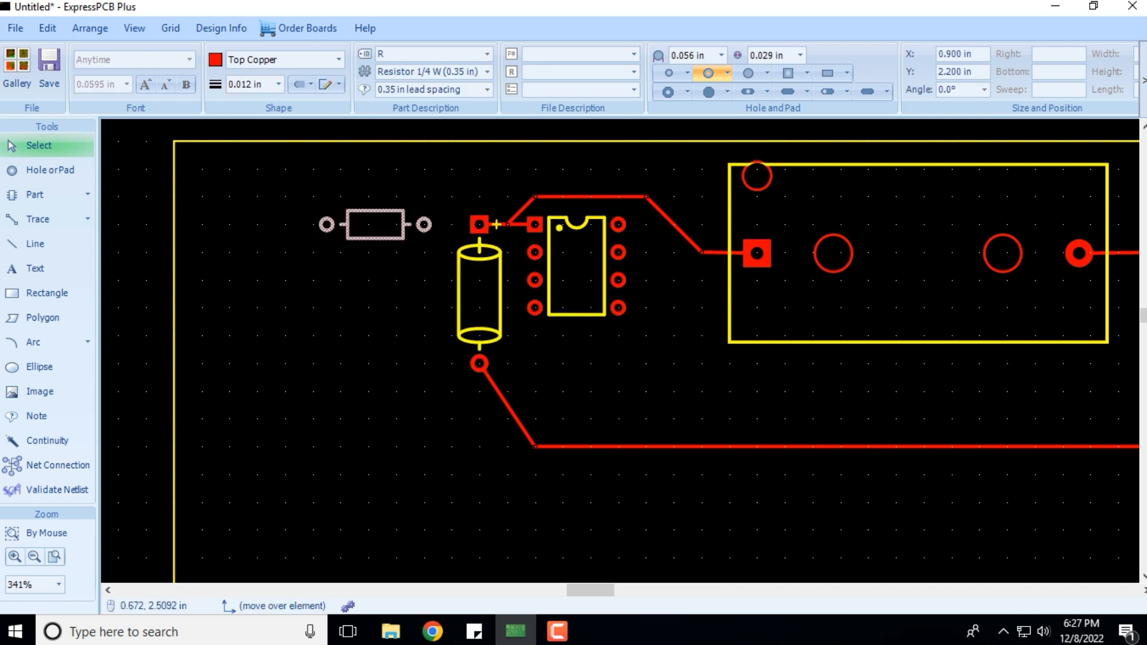
pyautogui.click(338, 59)
pyautogui.click(293, 98)
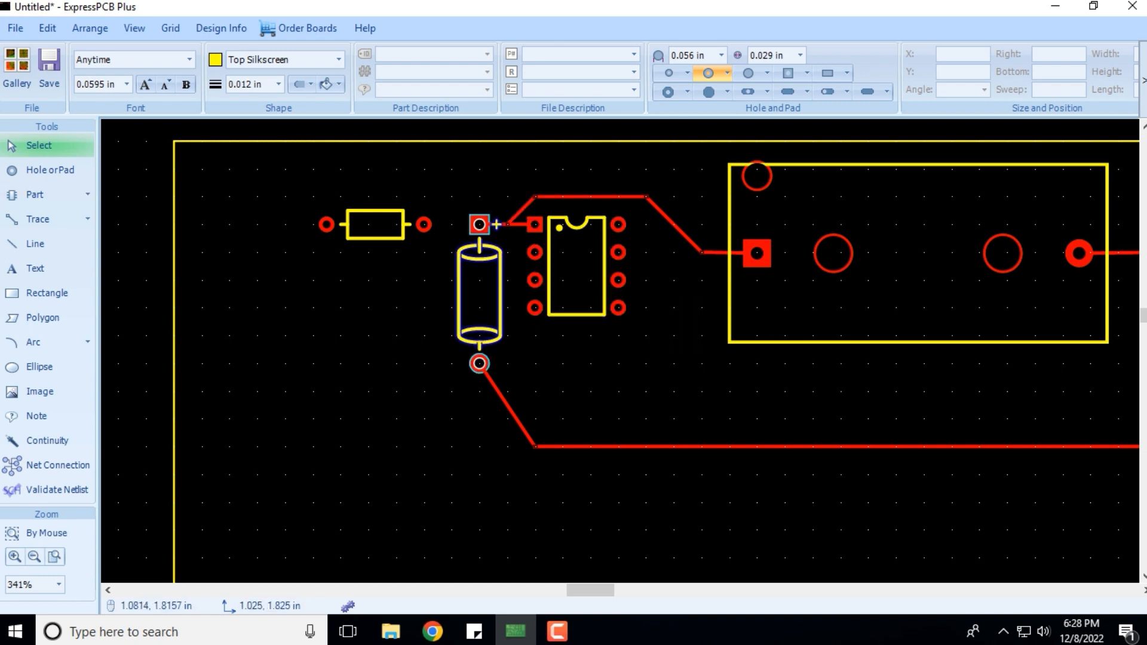
pyautogui.click(90, 28)
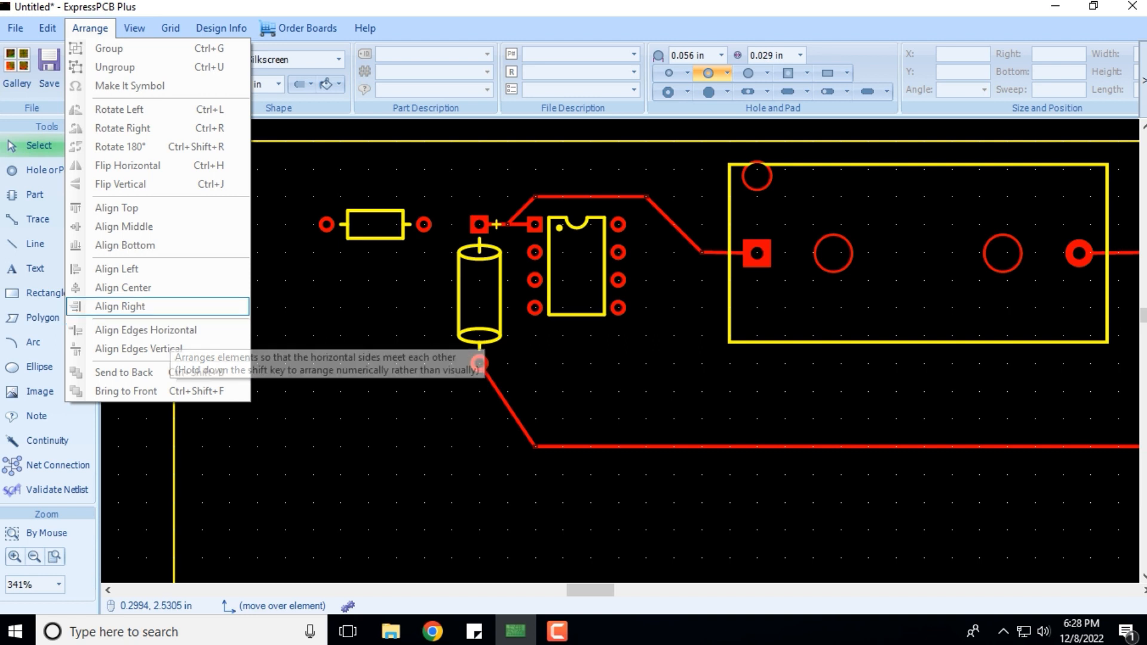
pyautogui.click(282, 287)
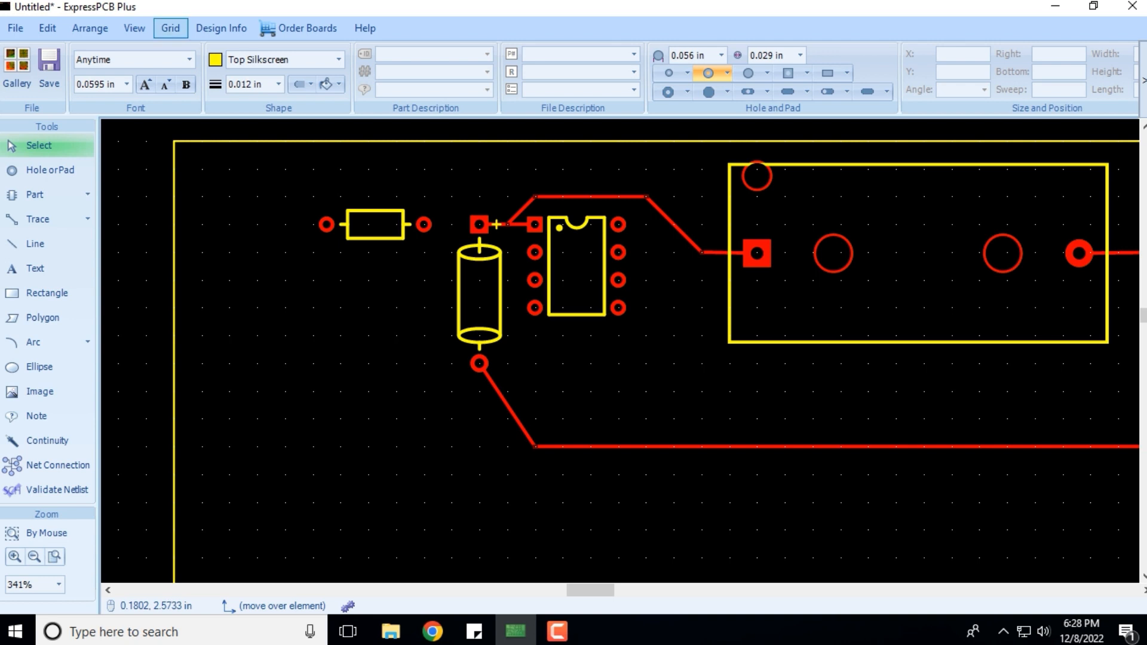
pyautogui.click(170, 28)
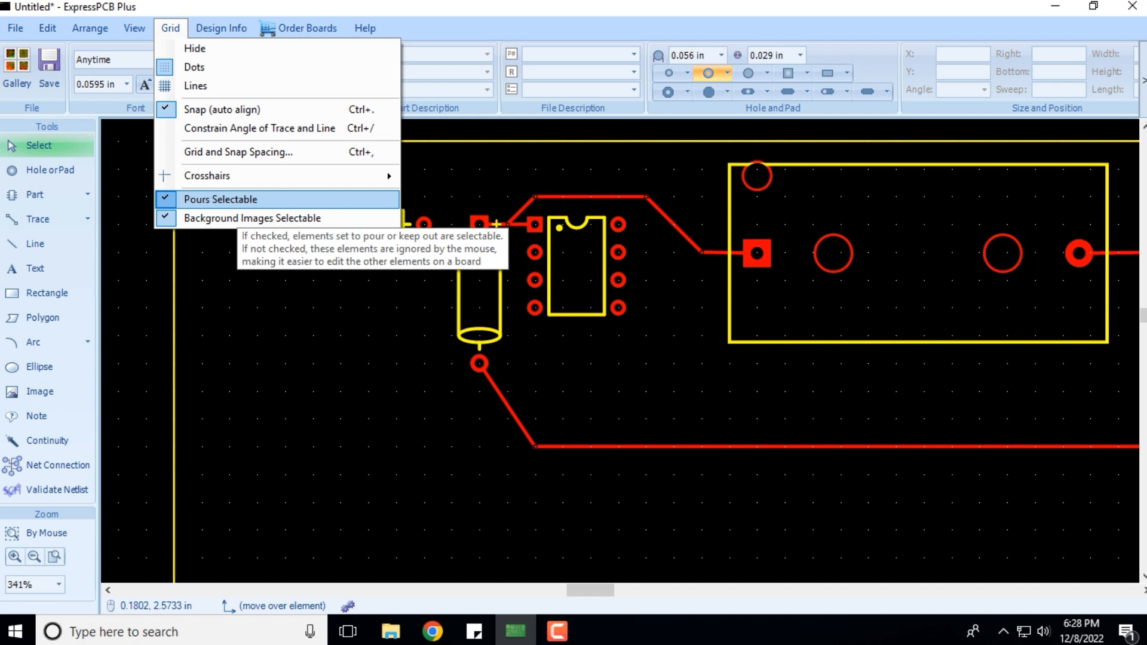
pyautogui.moveTo(237, 176)
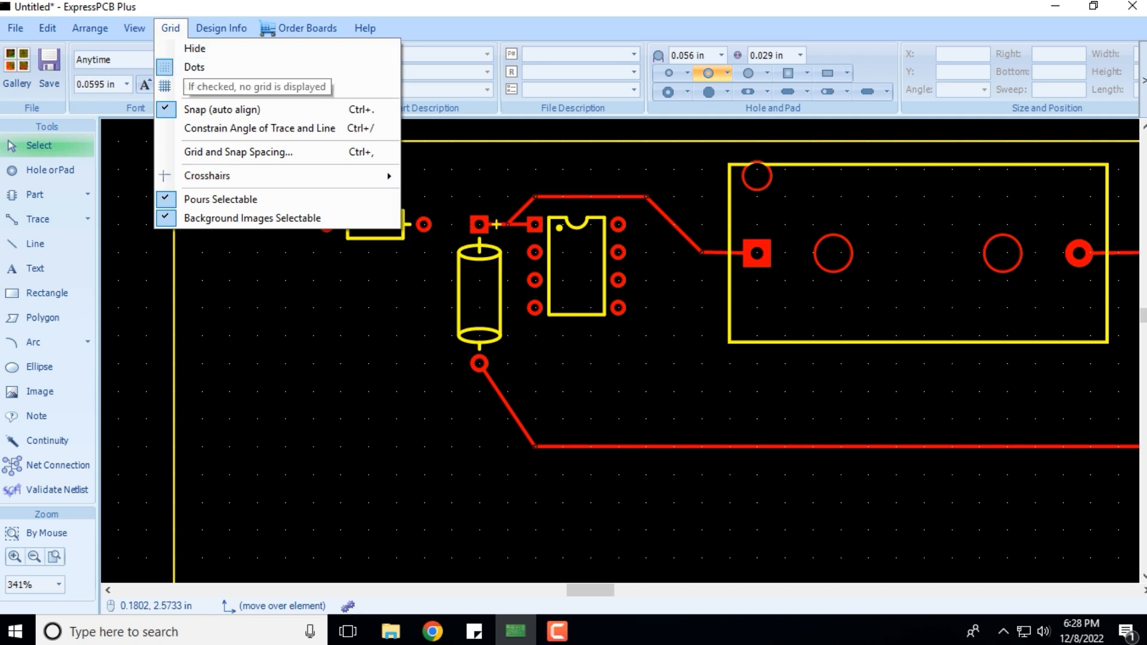
pyautogui.press('Escape')
pyautogui.scroll(-2, 327, 361)
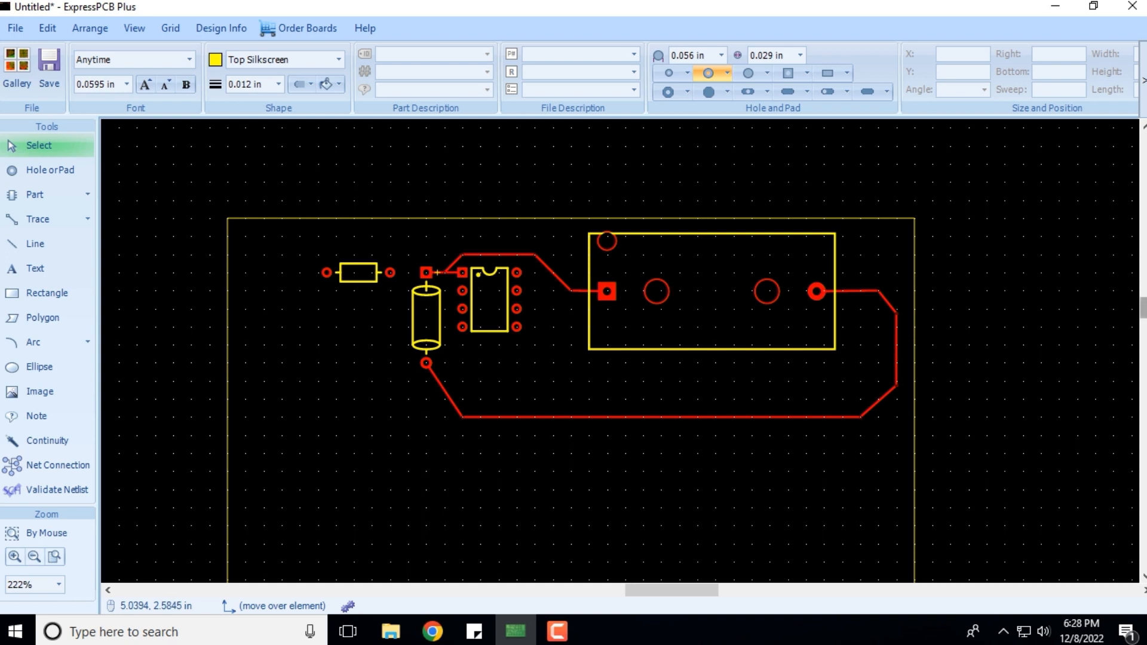
pyautogui.scroll(-2, 227, 567)
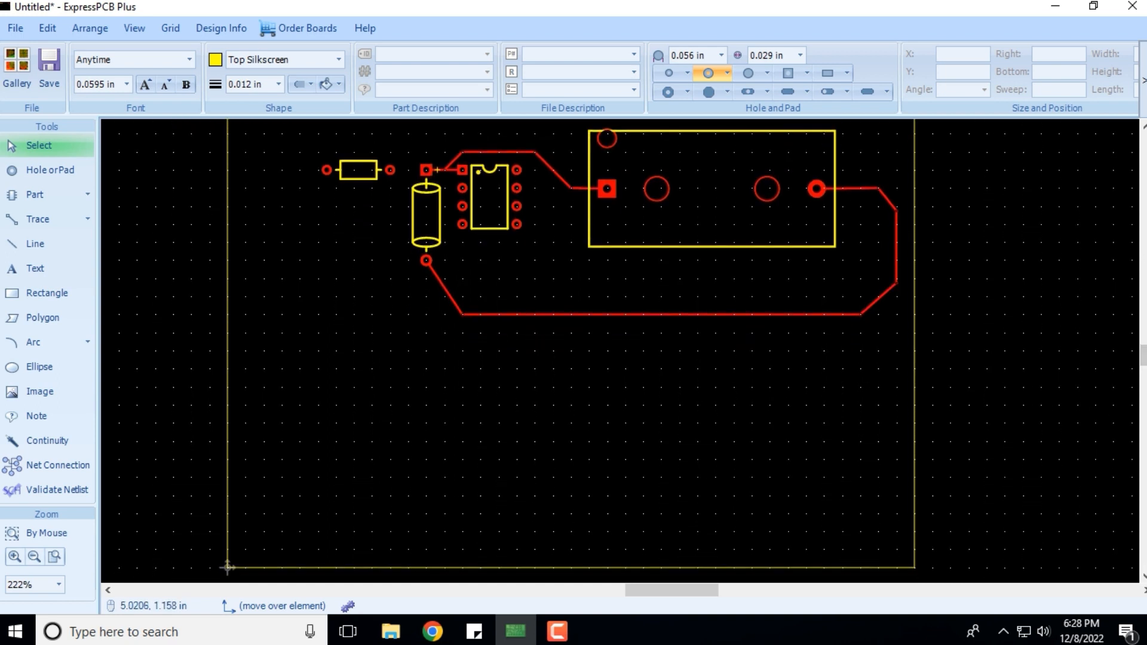
pyautogui.scroll(1, 227, 567)
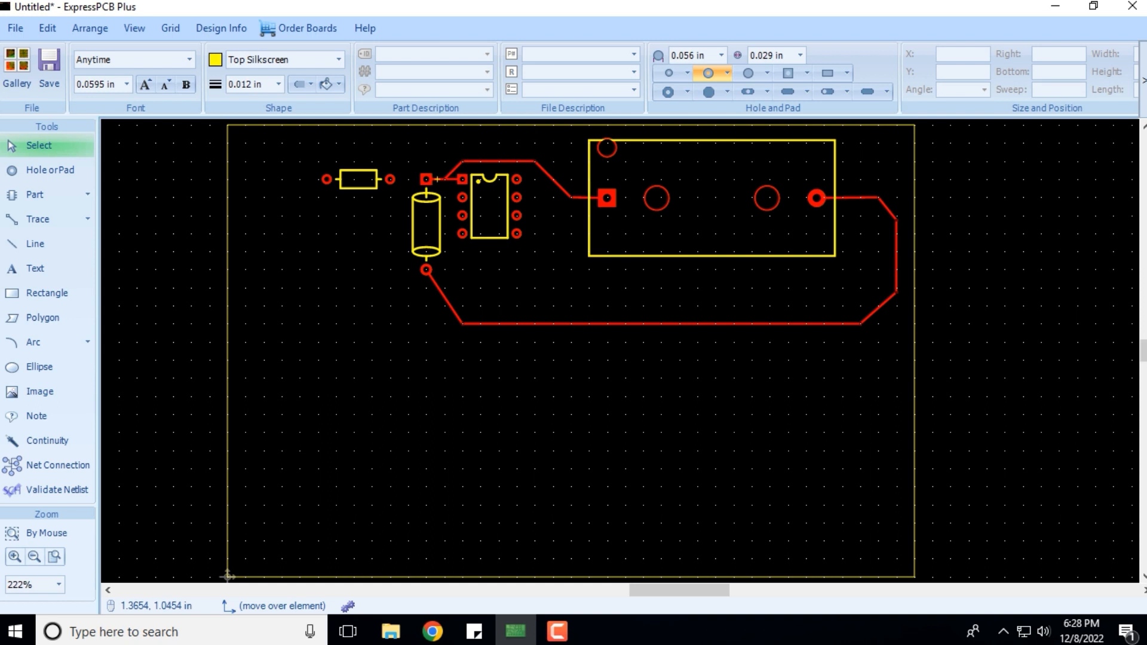
pyautogui.keyDown('ctrl'); pyautogui.scroll(-1, 473, 383); pyautogui.keyUp('ctrl')
# Try the hidden and dotted grid displays, and set the board's grid to show as lines
pyautogui.click(135, 28)
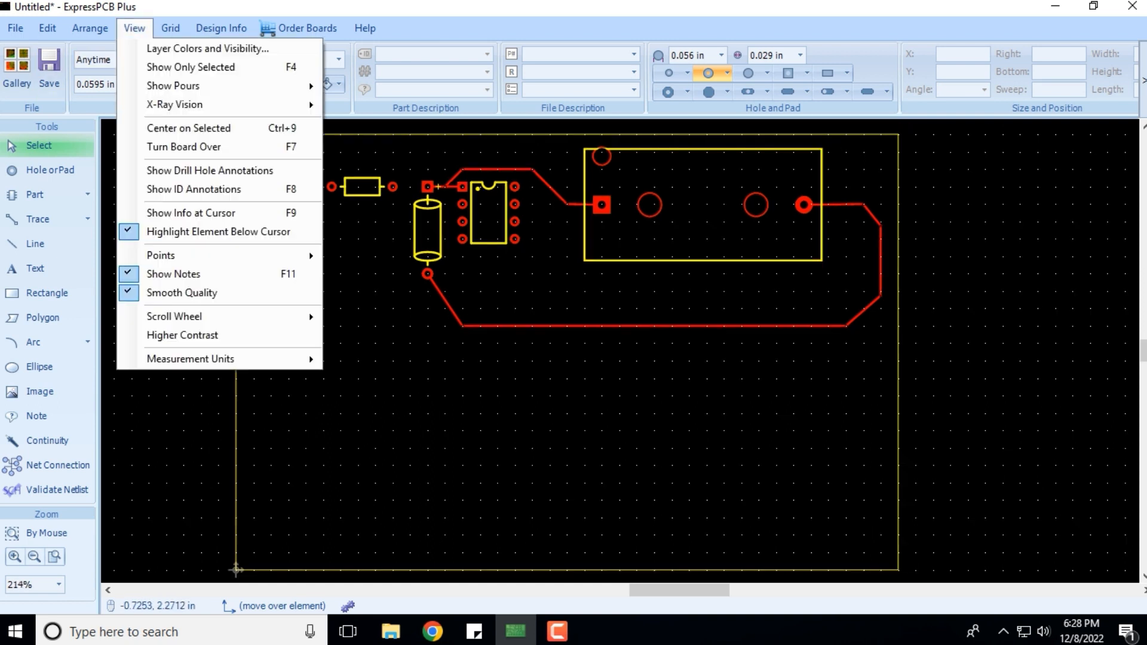
pyautogui.moveTo(170, 28)
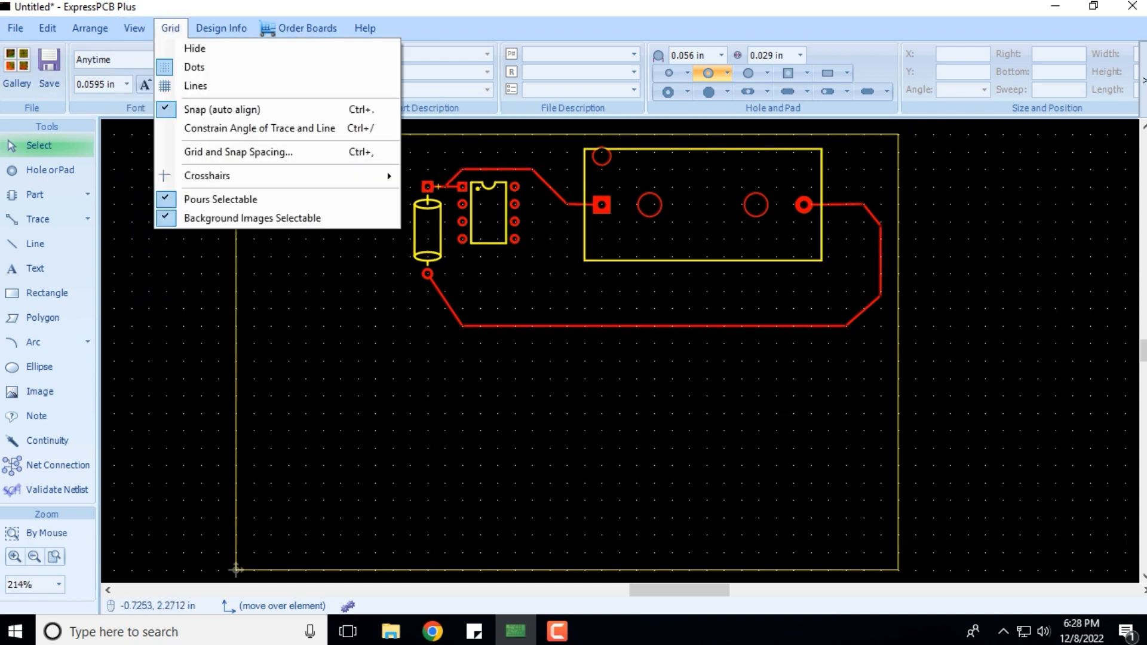
pyautogui.click(194, 48)
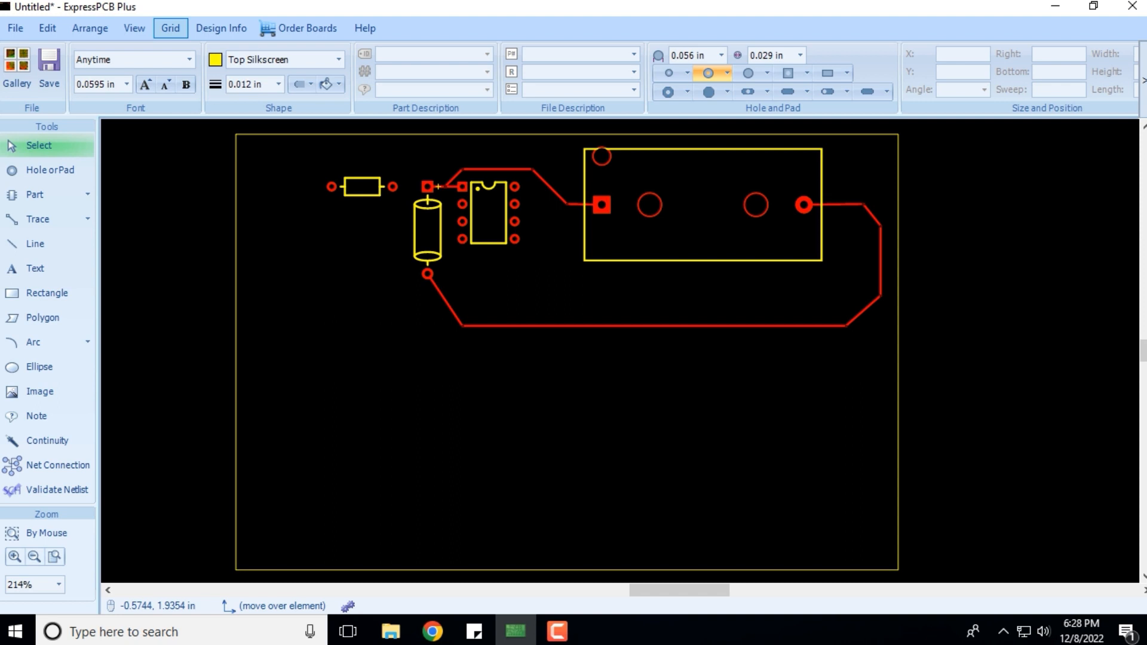
pyautogui.click(171, 28)
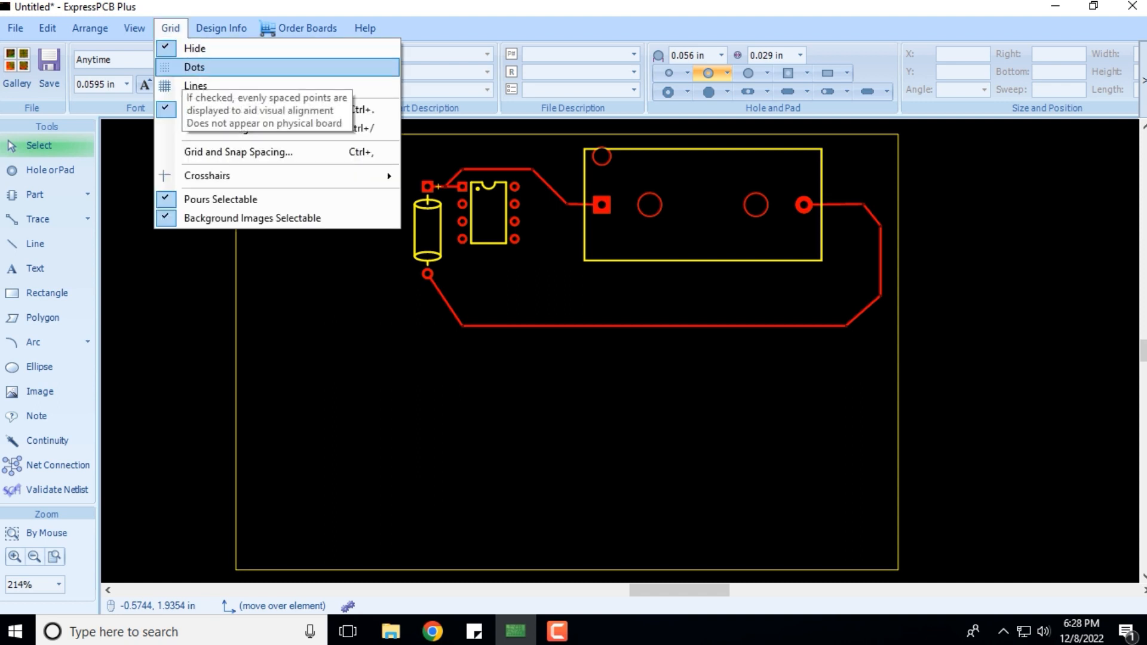
pyautogui.click(194, 66)
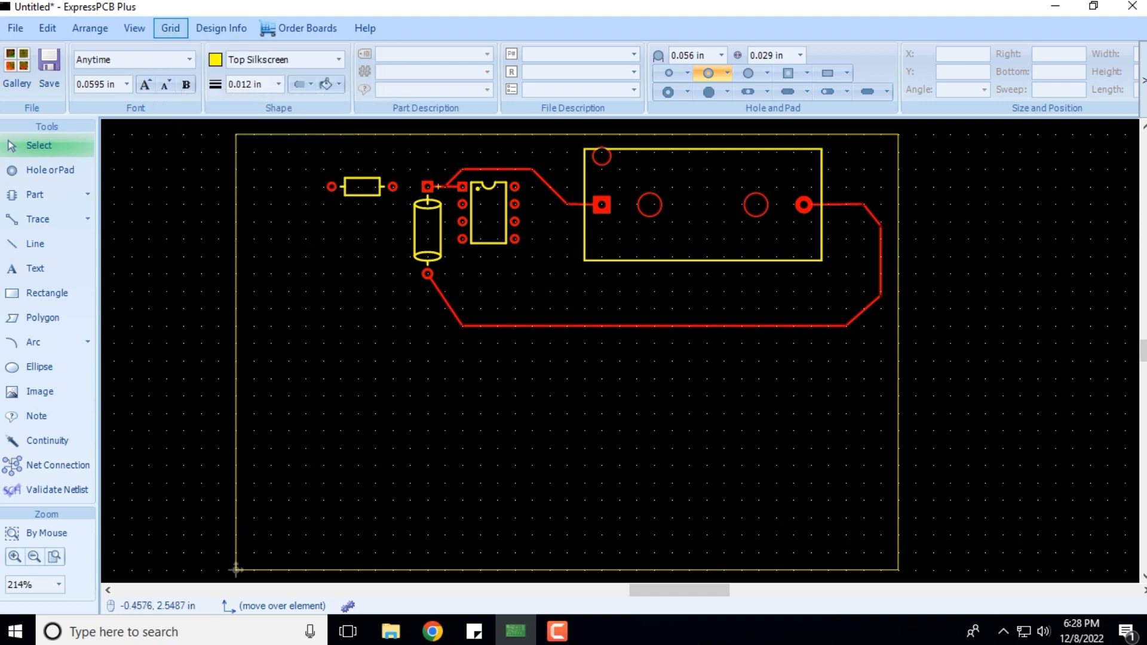
pyautogui.click(170, 28)
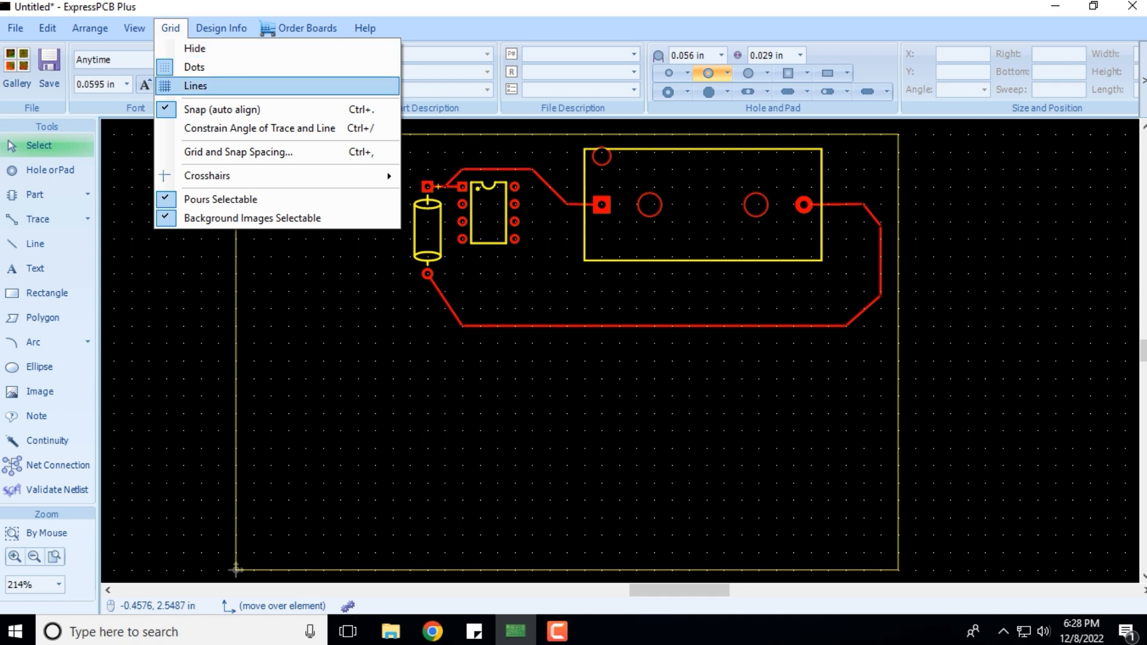
pyautogui.click(194, 87)
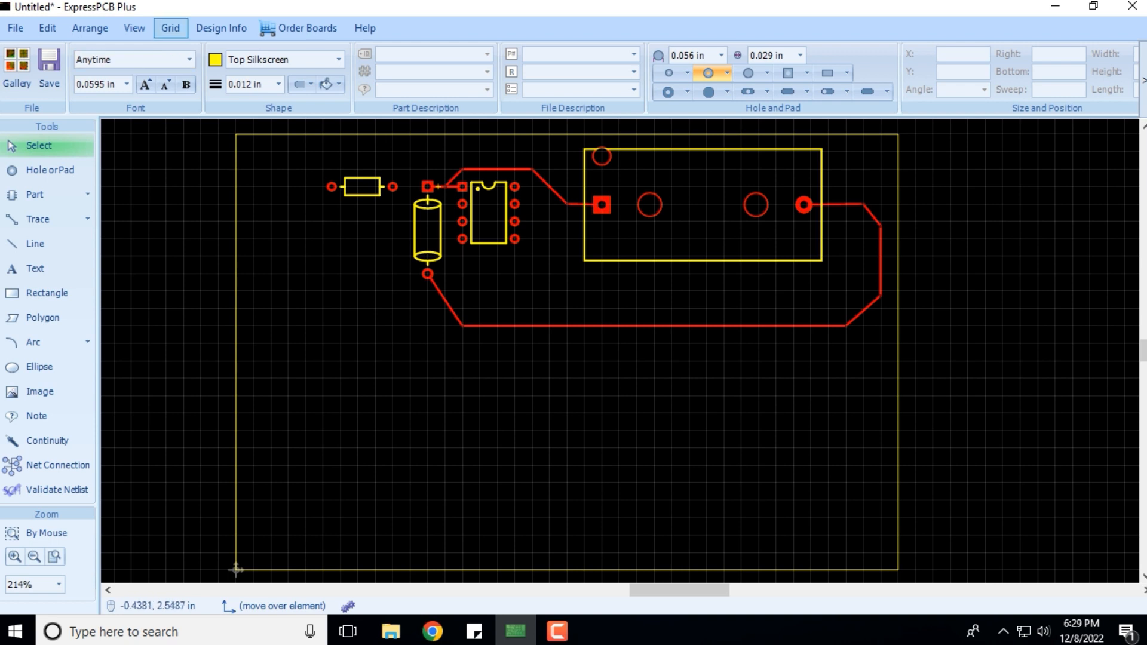
# Set the grid spacing to 0.050 in
pyautogui.click(170, 28)
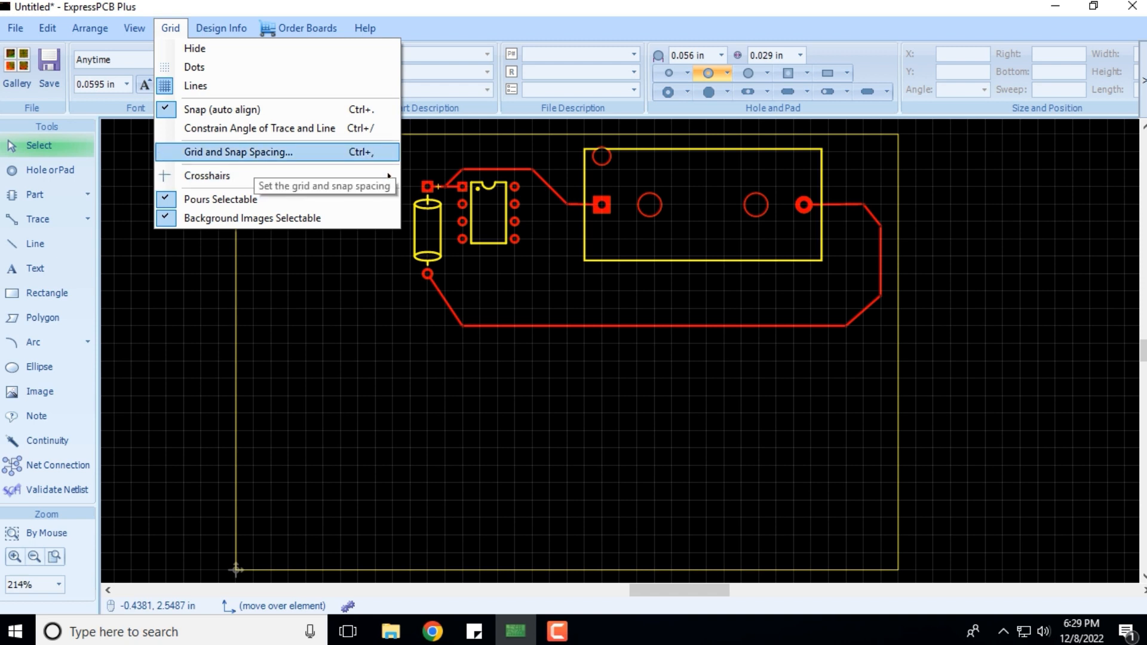
pyautogui.click(251, 153)
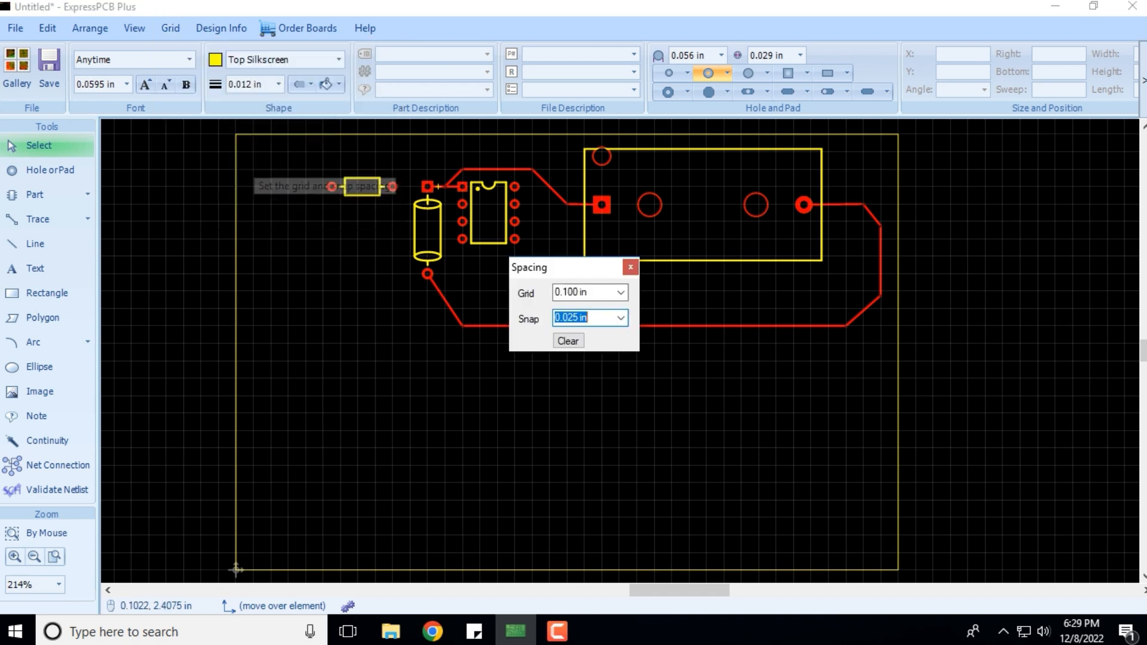
pyautogui.moveTo(562, 269); pyautogui.dragTo(317, 340)
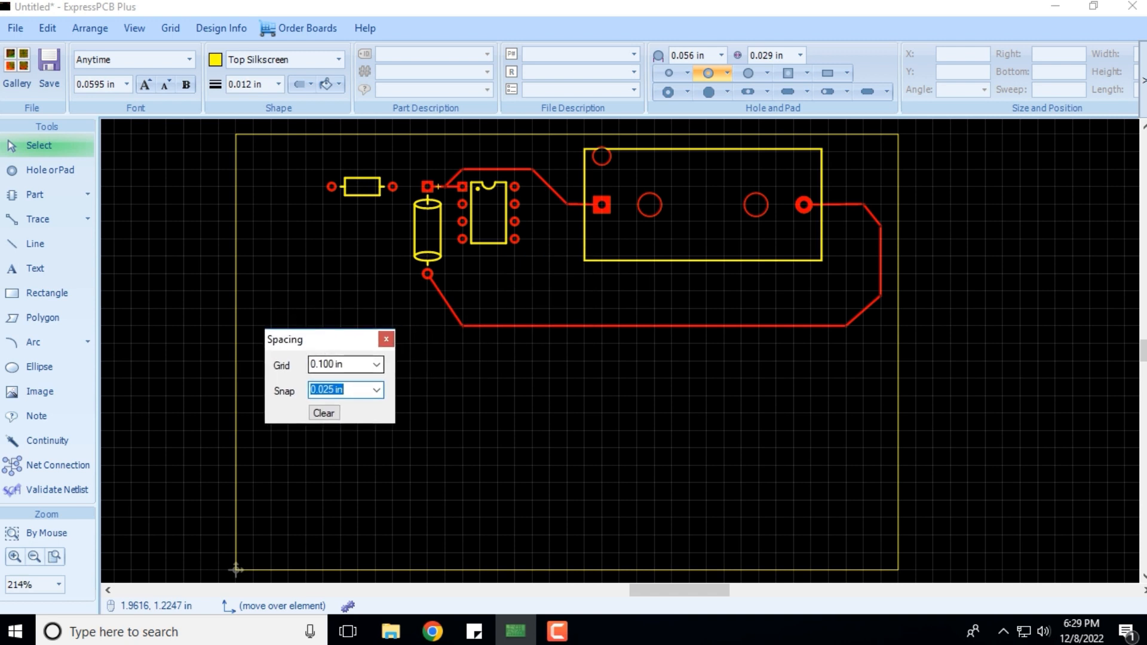
pyautogui.click(347, 364)
pyautogui.click(324, 364)
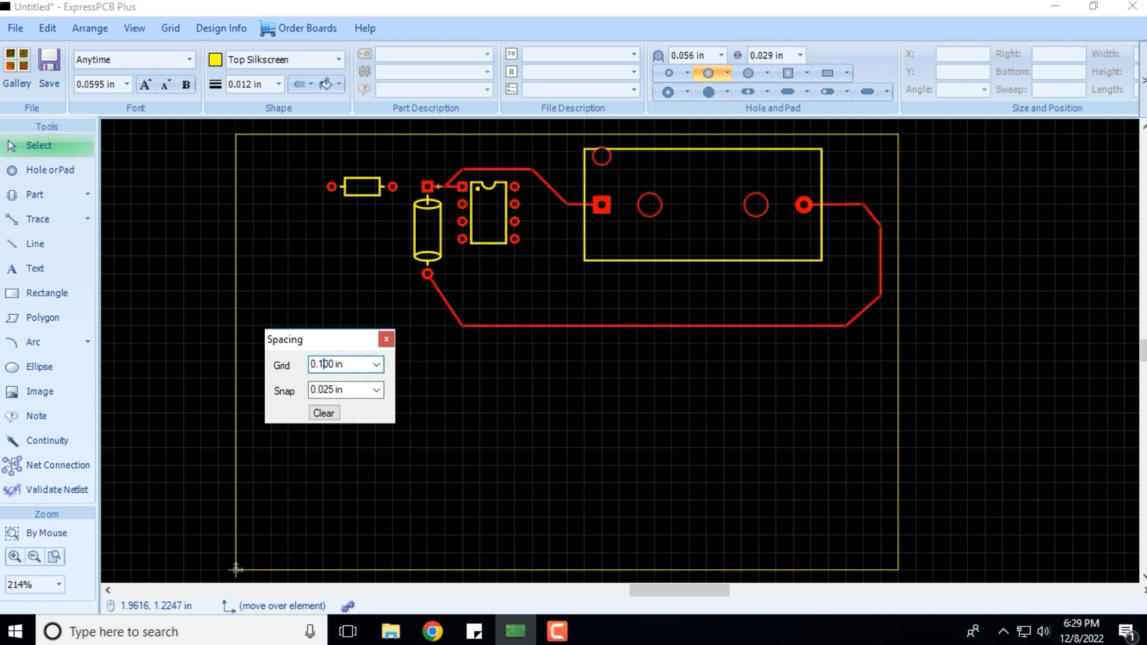
pyautogui.press('BackSpace')
pyautogui.write('05')
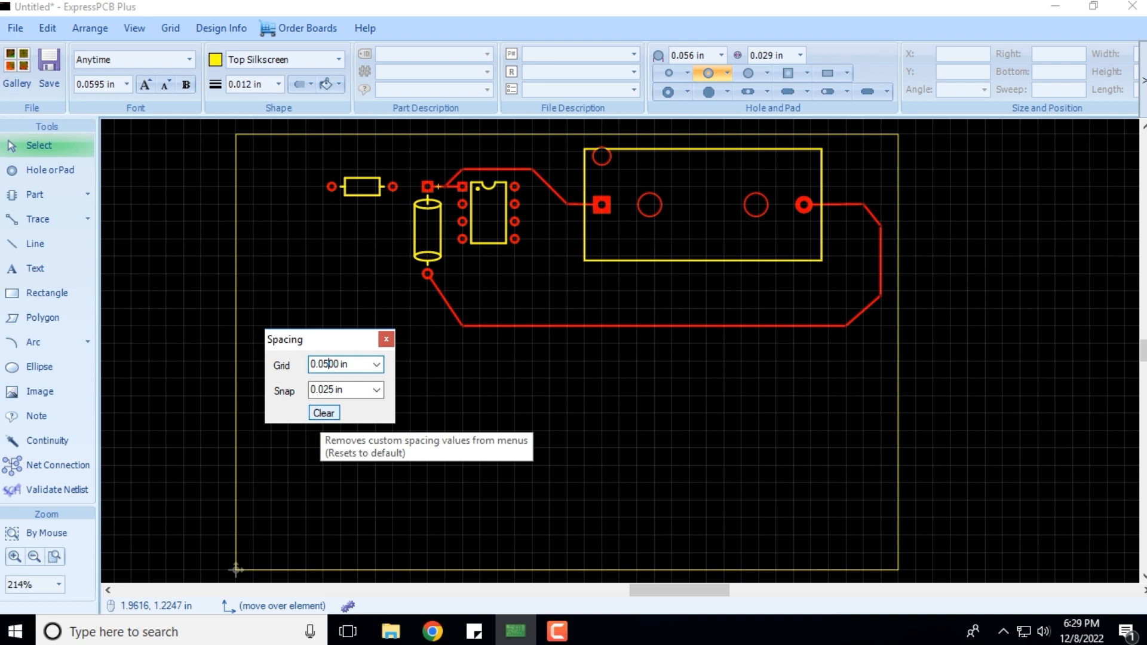
pyautogui.press('Return')
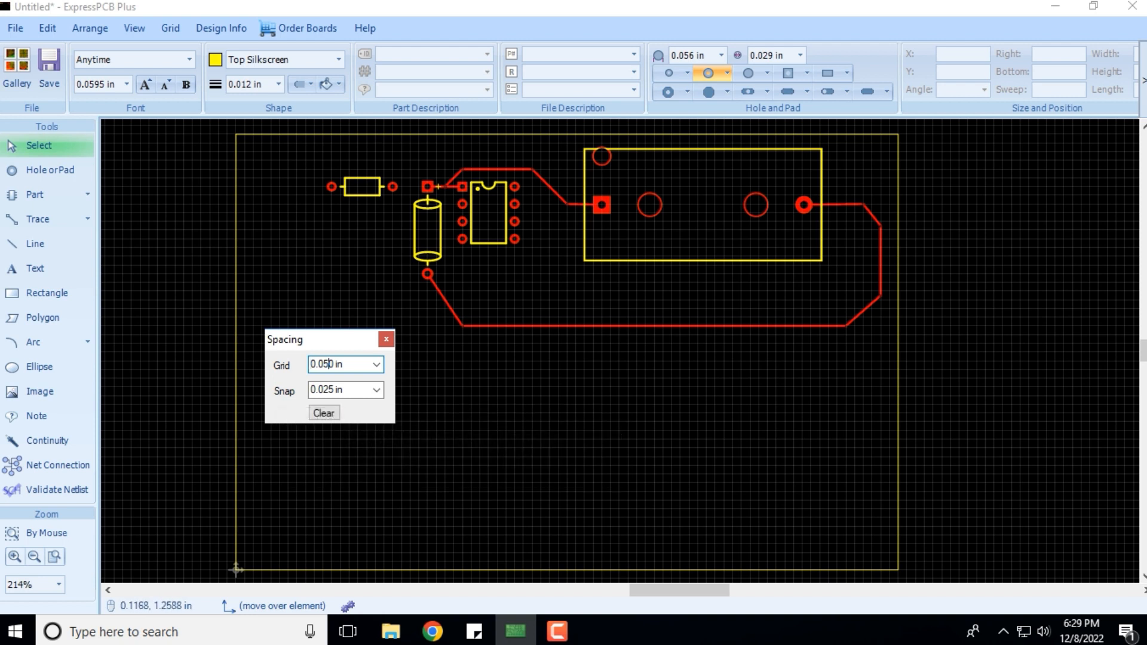
# Set the grid spacing to 0.100 in and the snap spacing to 0.035 in, and close the spacing settings
pyautogui.press('BackSpace')
pyautogui.press('BackSpace')
pyautogui.write('10')
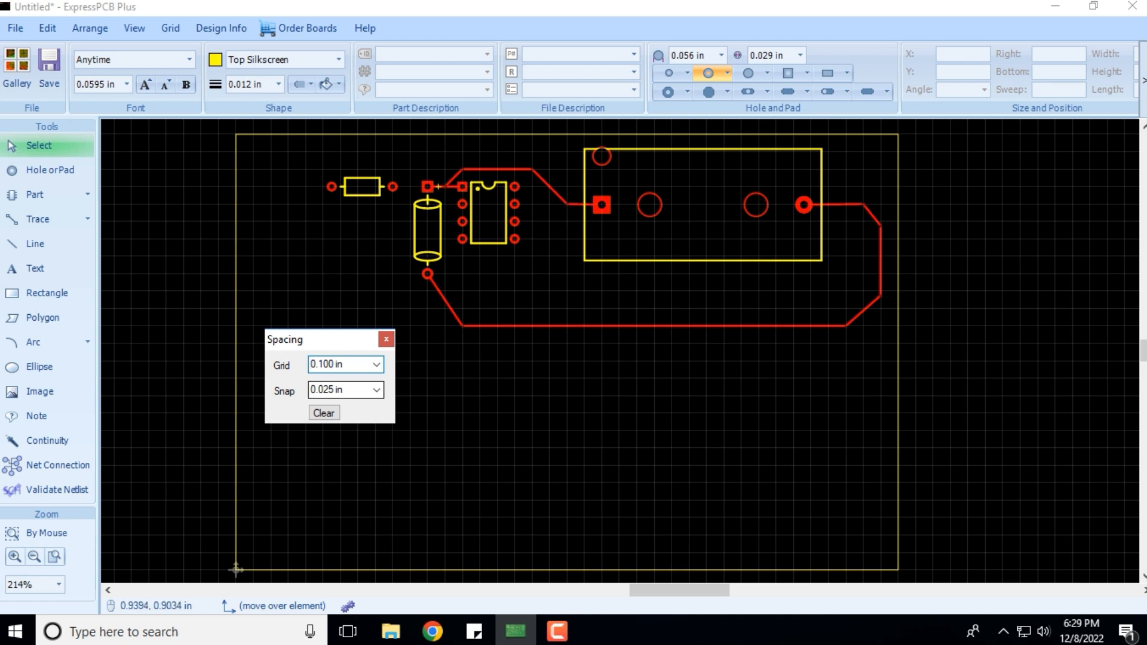
pyautogui.press('Tab')
pyautogui.click(329, 389)
pyautogui.press('BackSpace')
pyautogui.write('3')
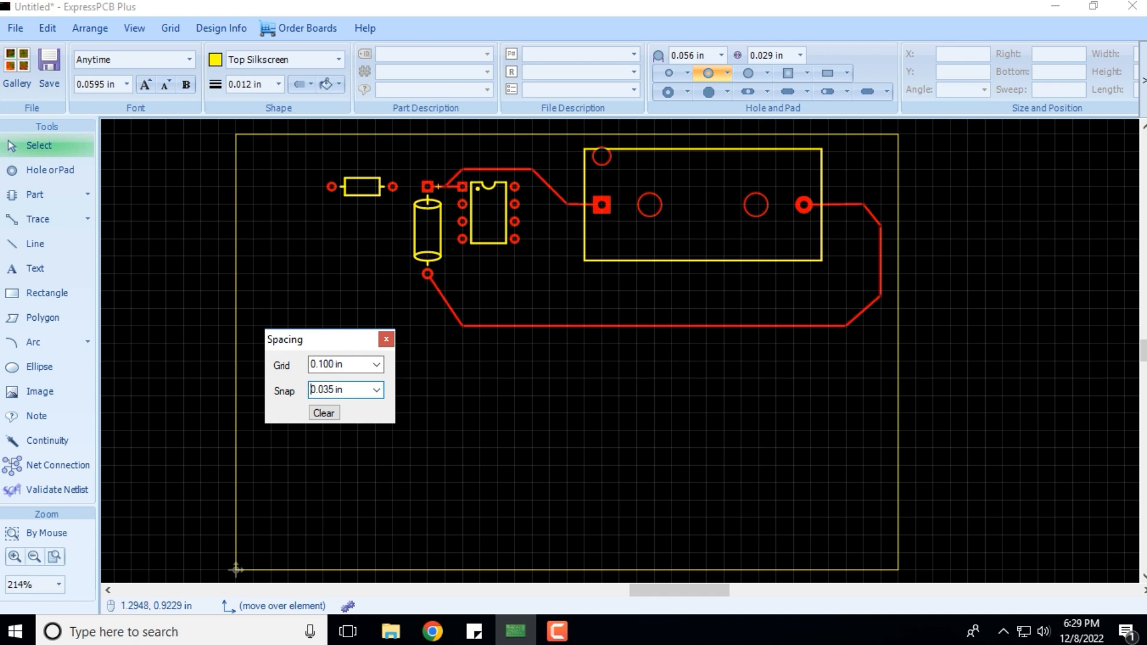
pyautogui.click(462, 409)
pyautogui.click(361, 352)
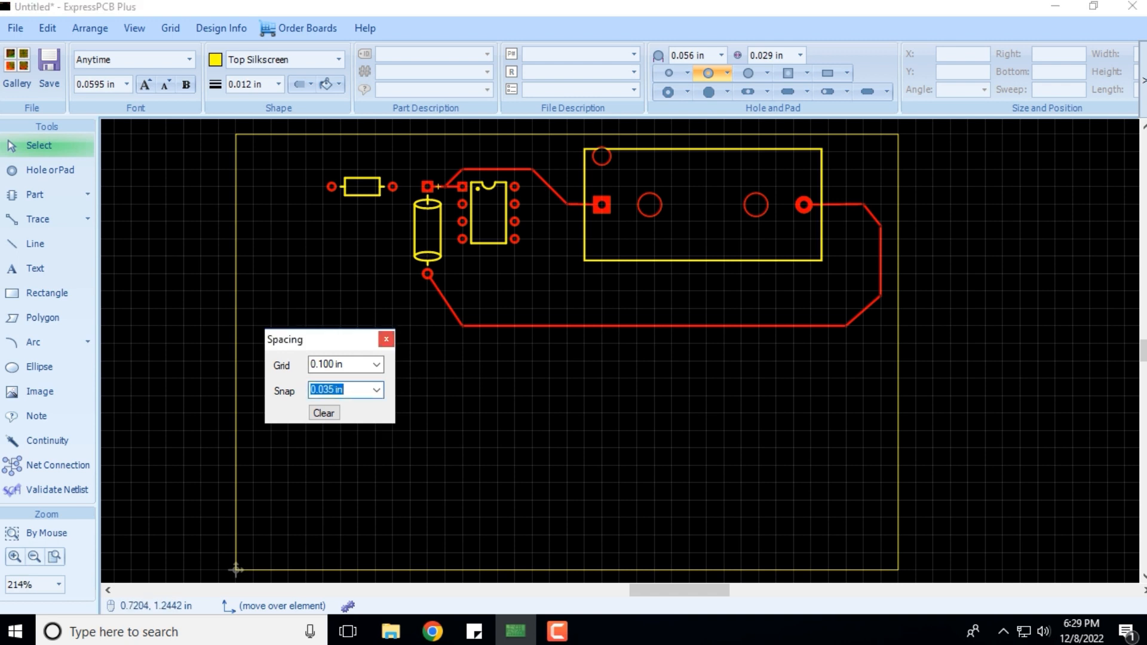
pyautogui.click(386, 339)
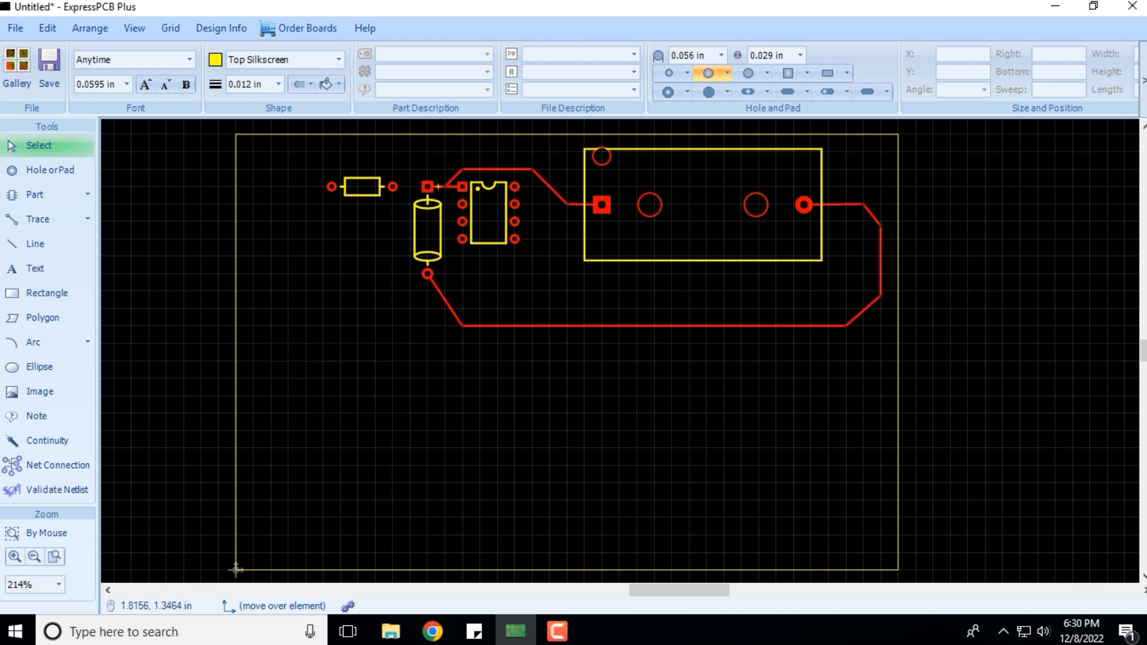
# Enable Constrain Angle of Trace and Line, and move the capacitor trace's corner at (1.3, 1.4) in slightly right and down
pyautogui.click(170, 28)
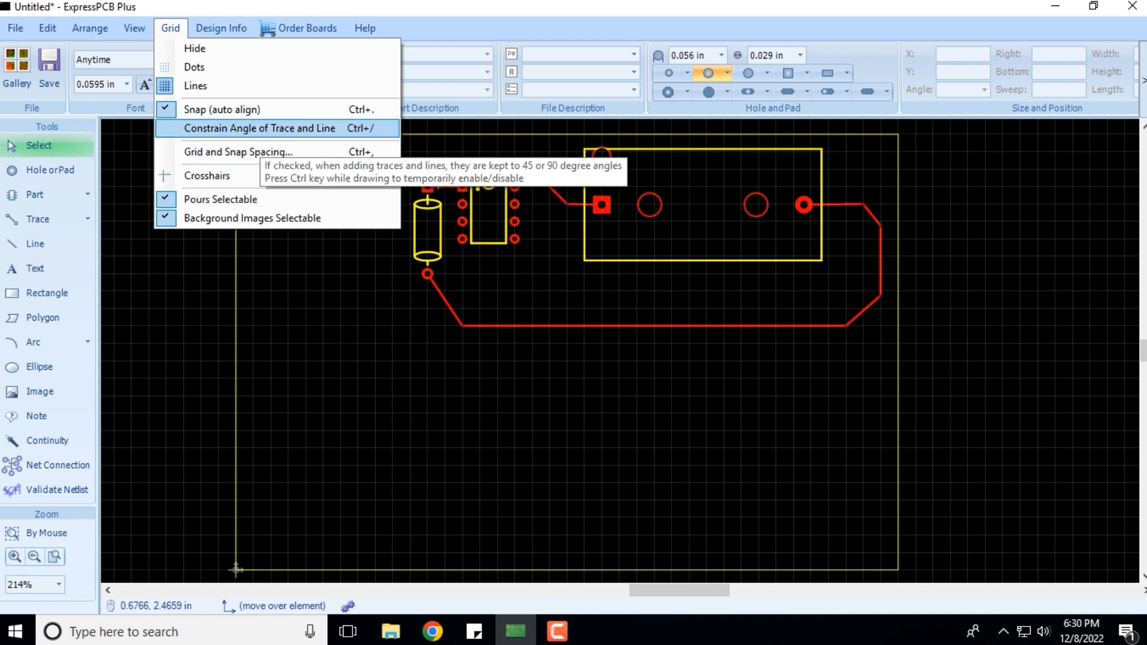
pyautogui.click(263, 128)
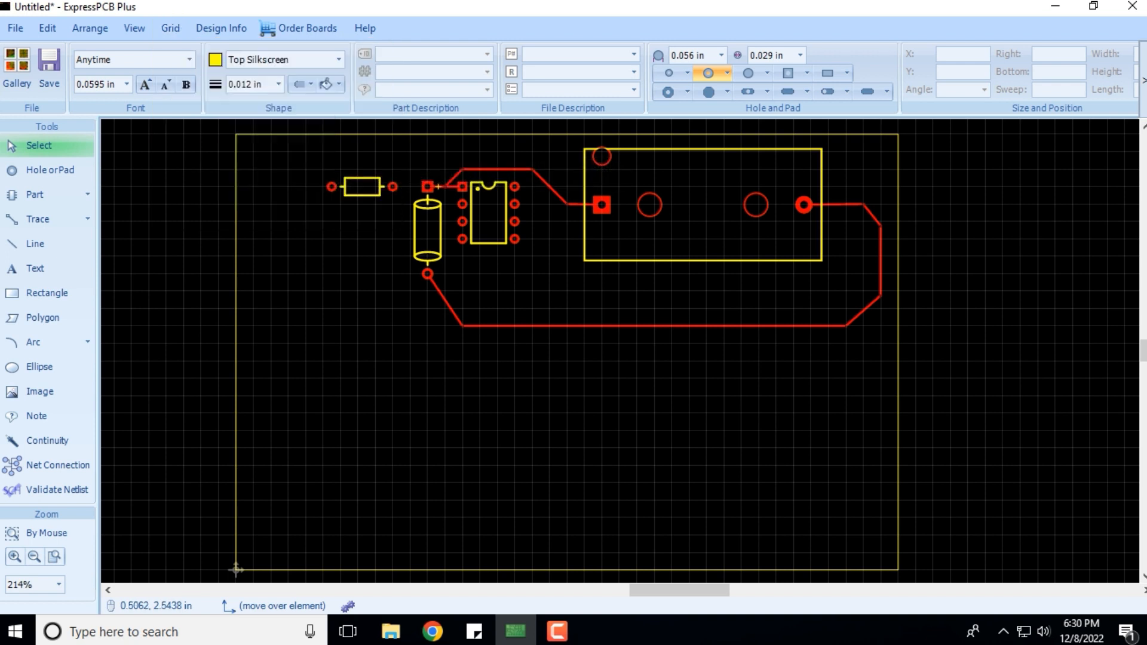
pyautogui.scroll(2, 507, 239)
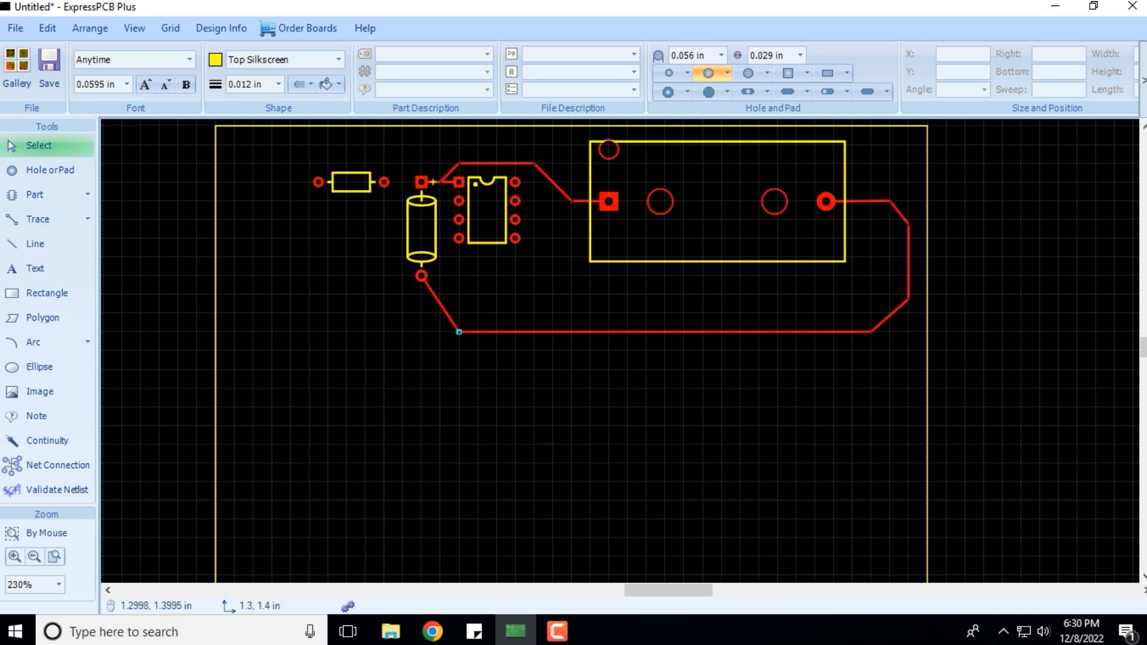
pyautogui.moveTo(459, 332)
pyautogui.mouseDown()
pyautogui.moveTo(419, 344)
pyautogui.moveTo(485, 339)
pyautogui.mouseUp()
pyautogui.click(378, 291)
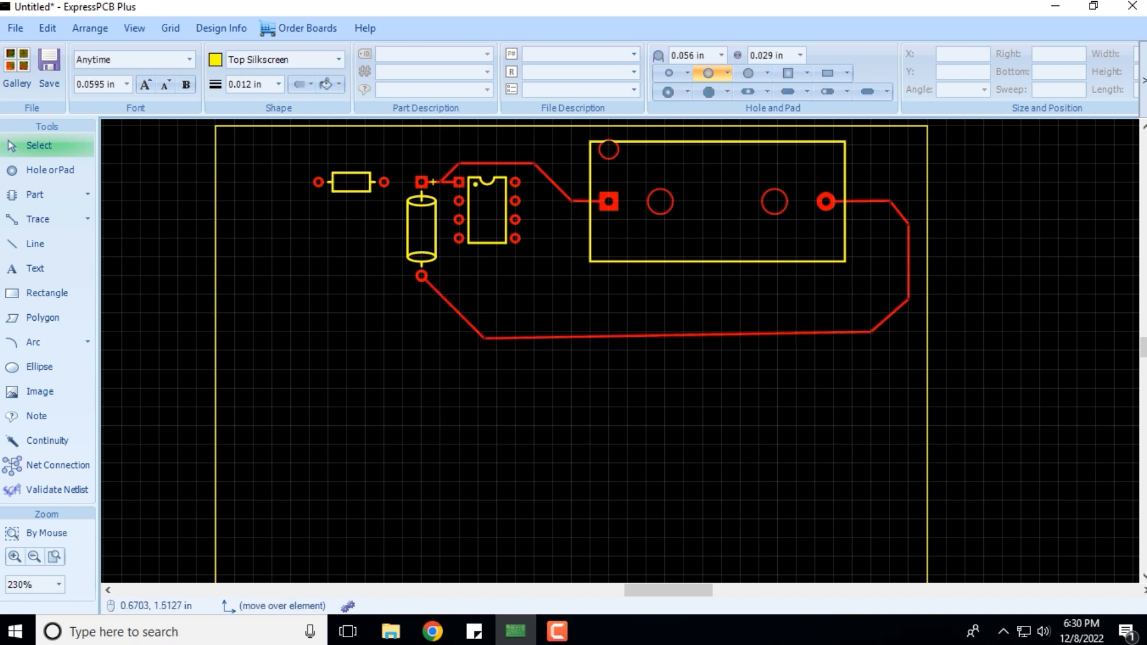
# Show both the horizontal and the vertical crosshair lines at the cursor on the board
pyautogui.click(171, 28)
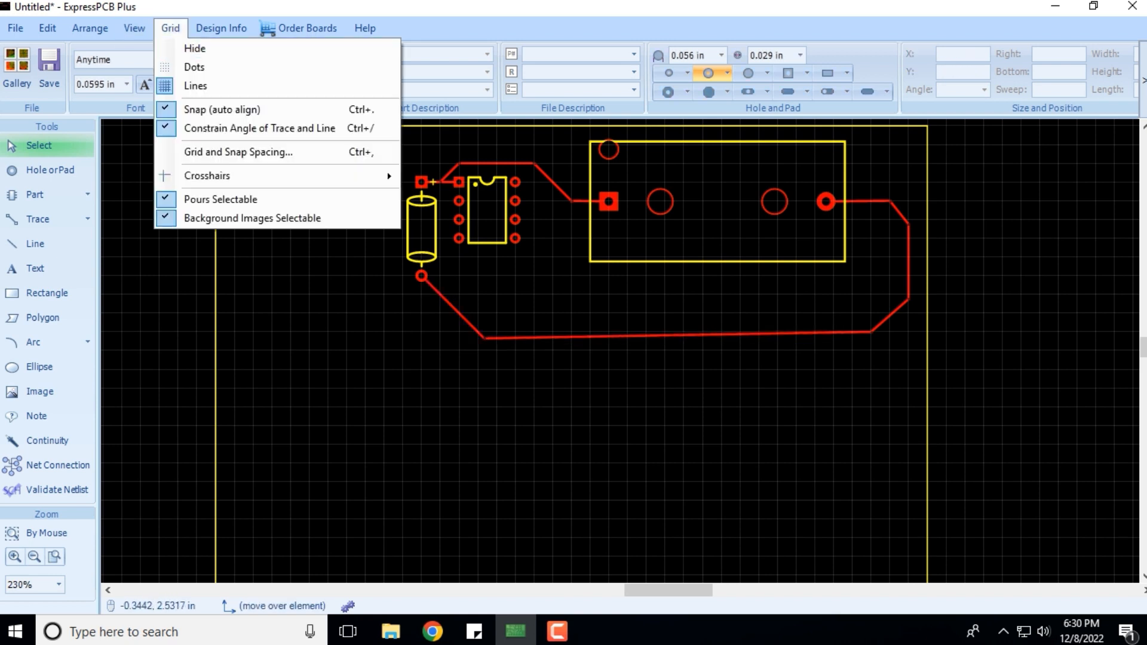
pyautogui.moveTo(208, 175)
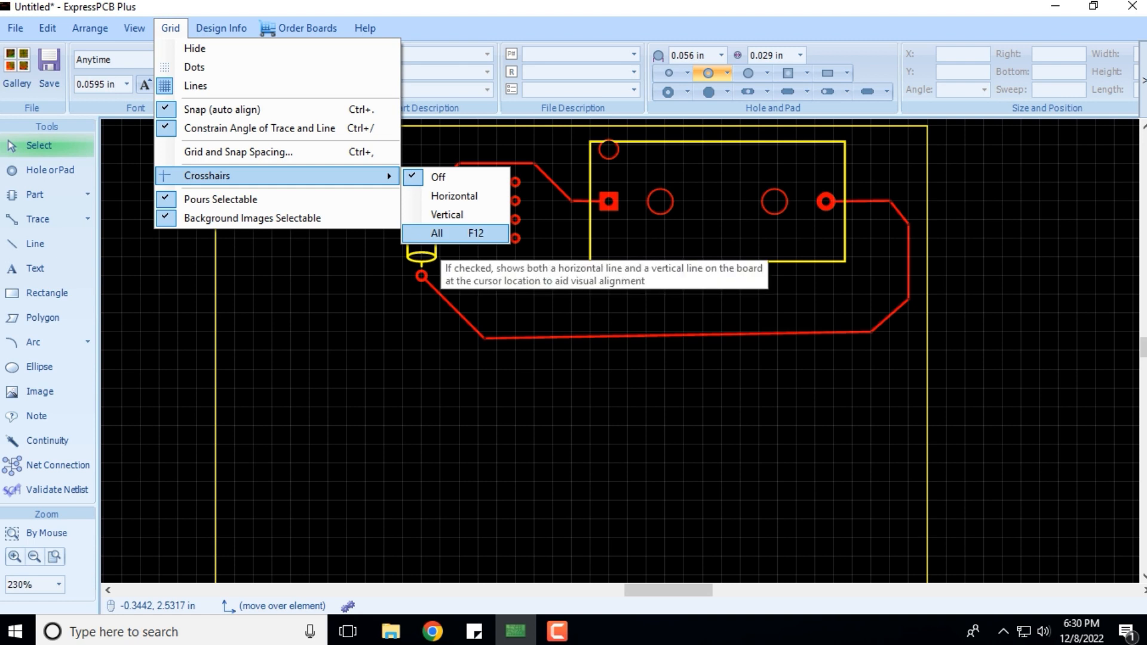
pyautogui.click(441, 233)
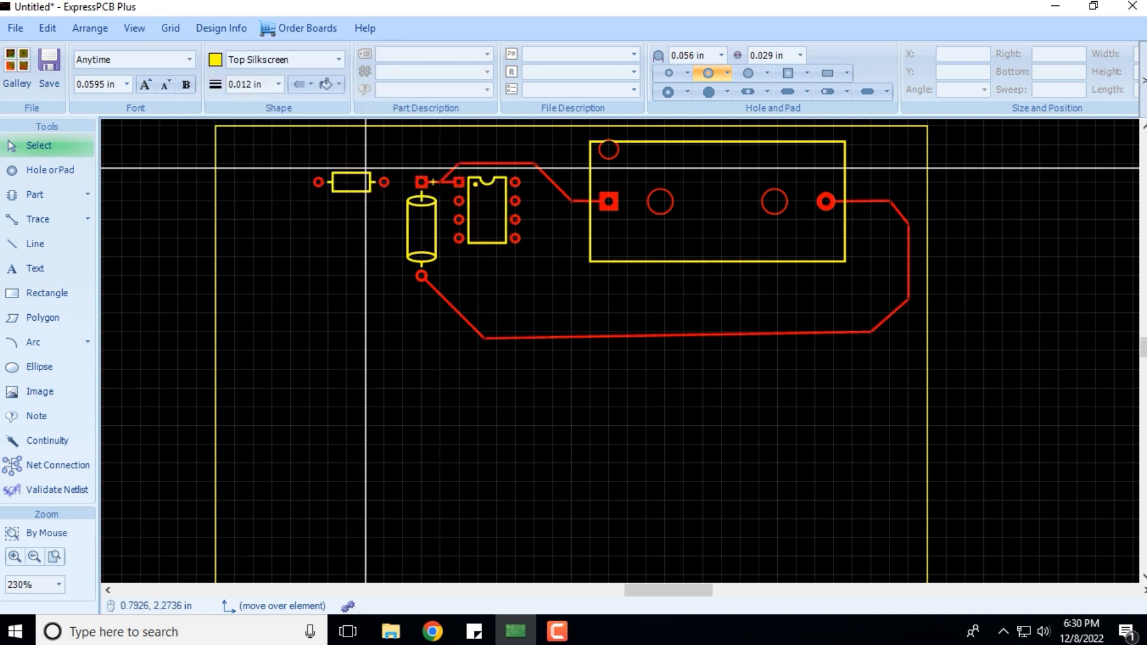
pyautogui.scroll(1, 418, 209)
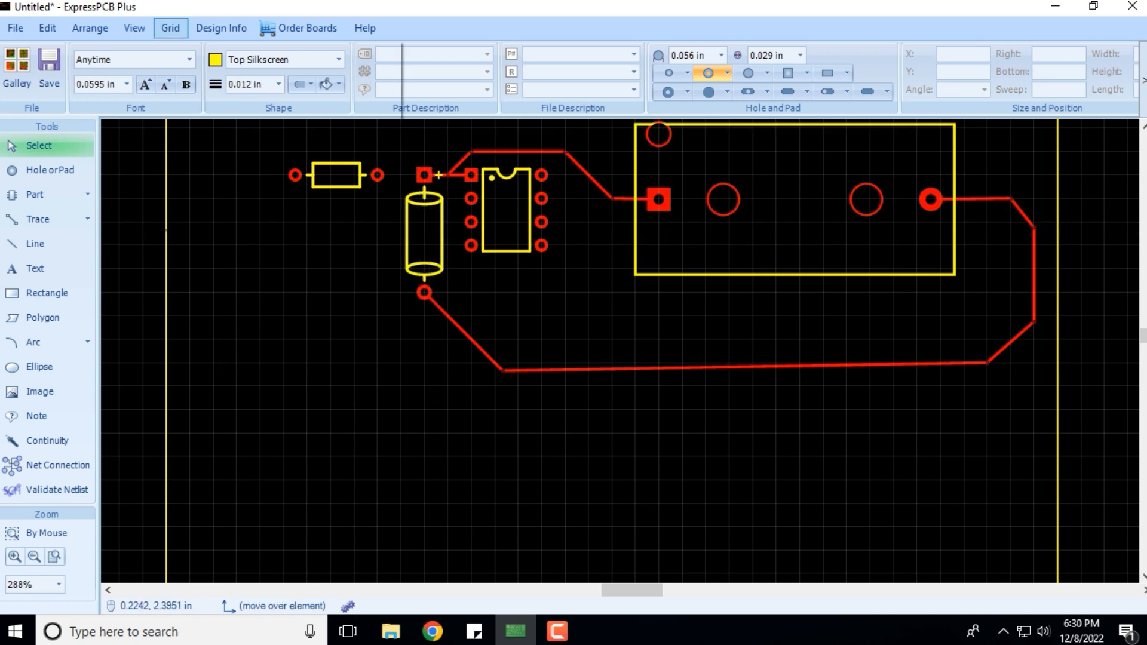
# Try the vertical-only crosshair display, and switch the crosshairs to horizontal only
pyautogui.click(171, 28)
pyautogui.moveTo(239, 176)
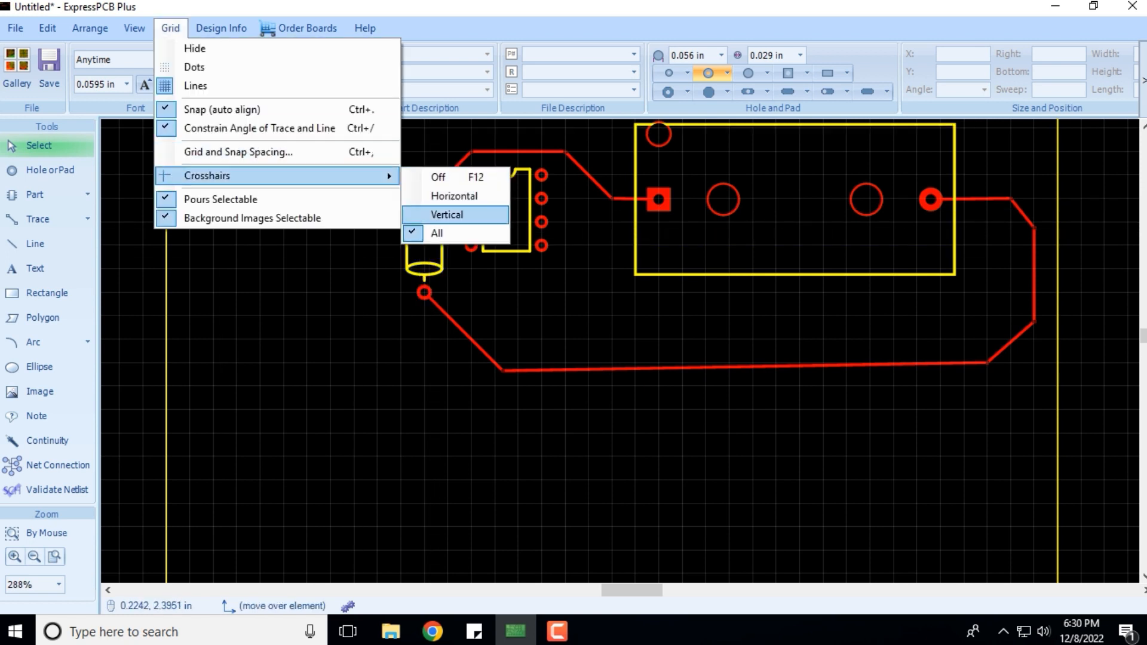
pyautogui.click(448, 215)
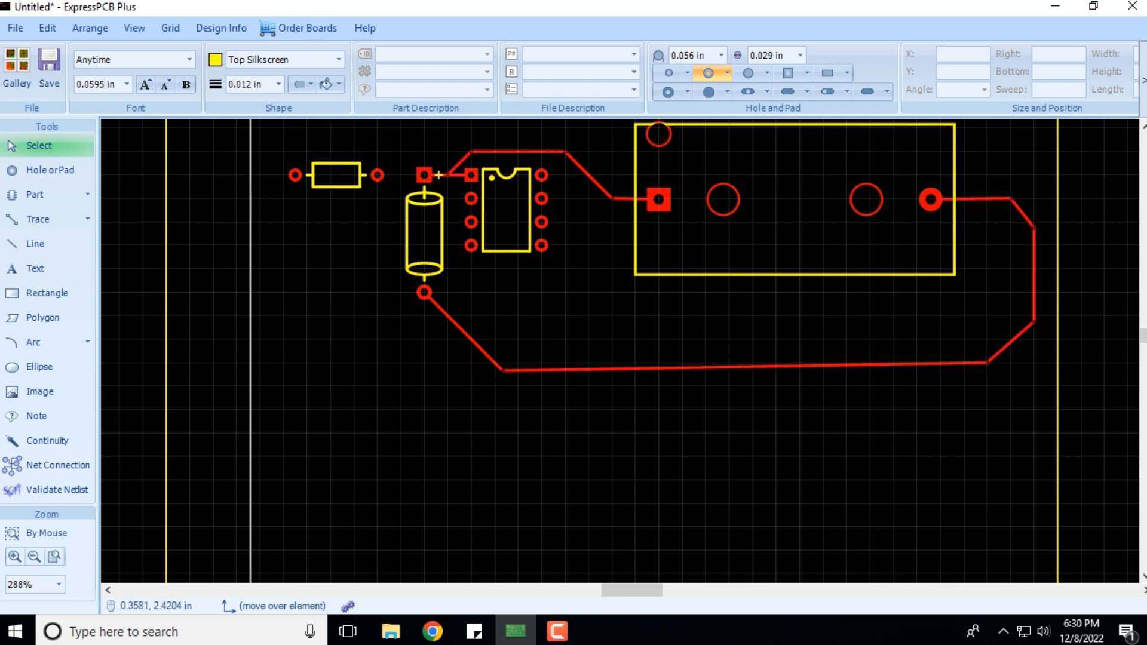
pyautogui.click(170, 29)
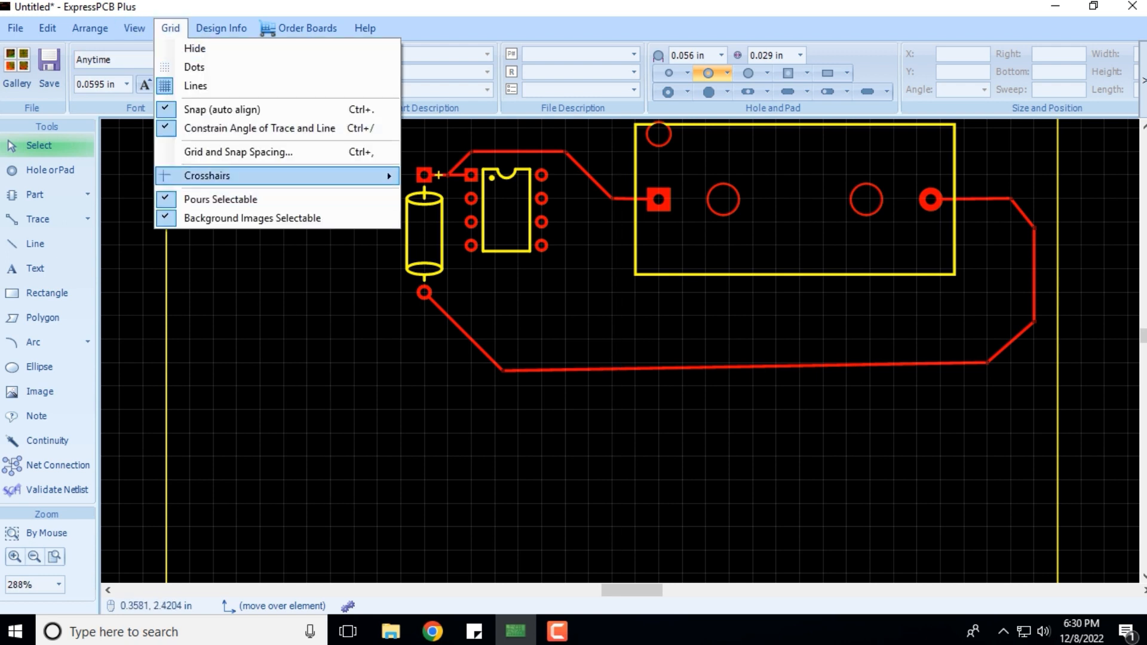
pyautogui.moveTo(239, 176)
pyautogui.click(454, 196)
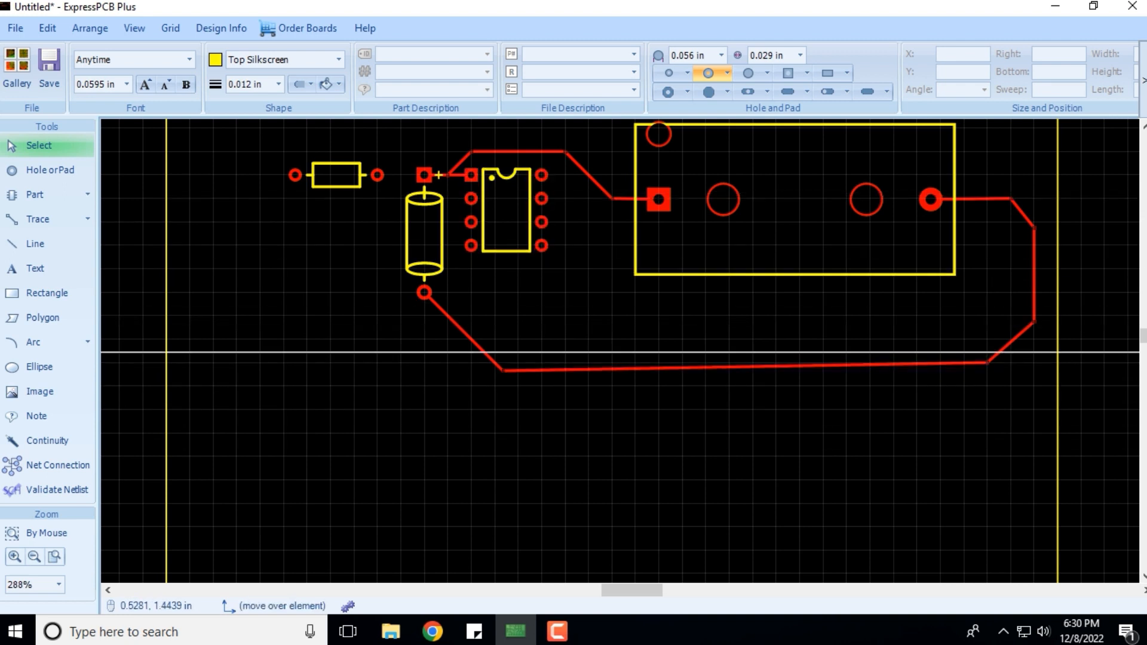
# Turn the board's crosshairs off
pyautogui.click(170, 28)
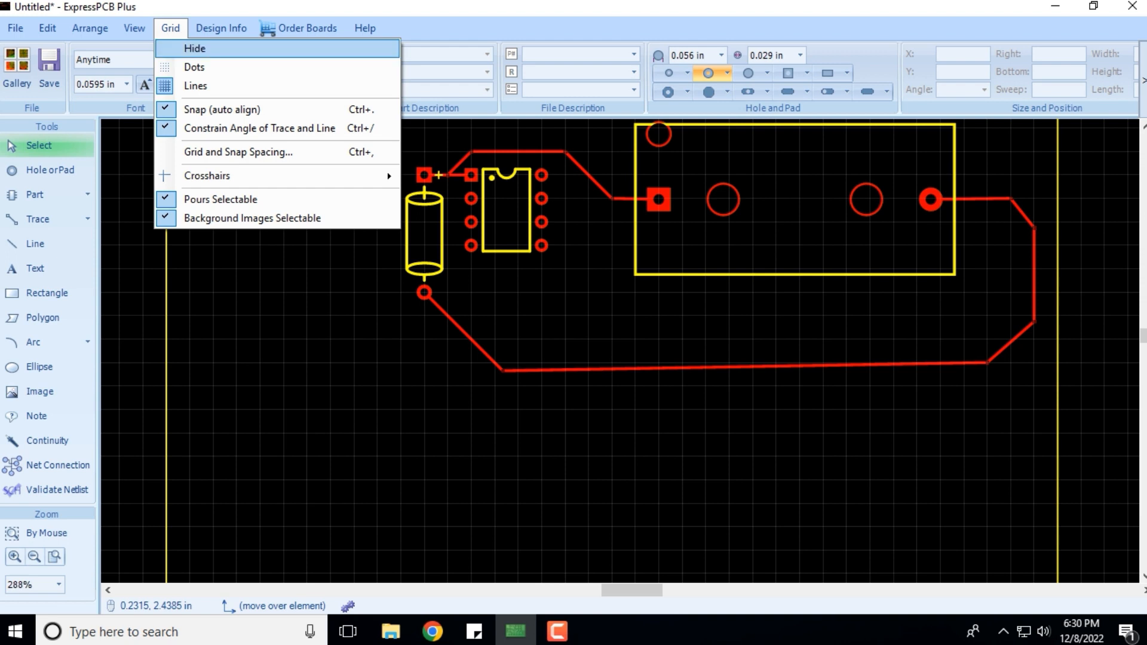
pyautogui.moveTo(239, 175)
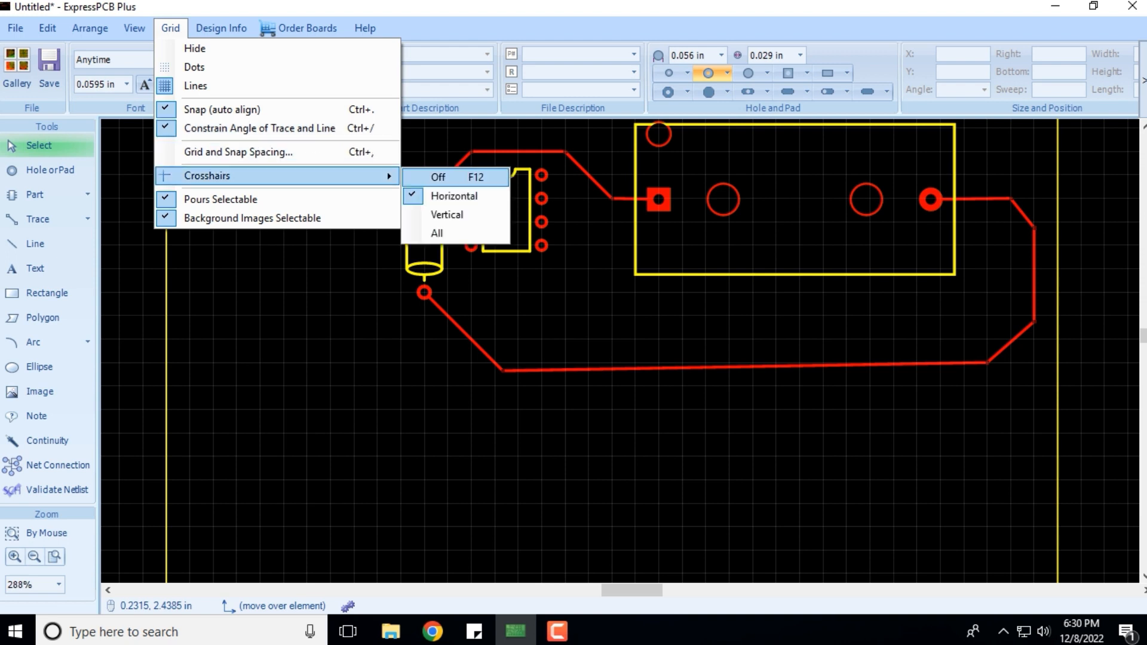
pyautogui.click(443, 177)
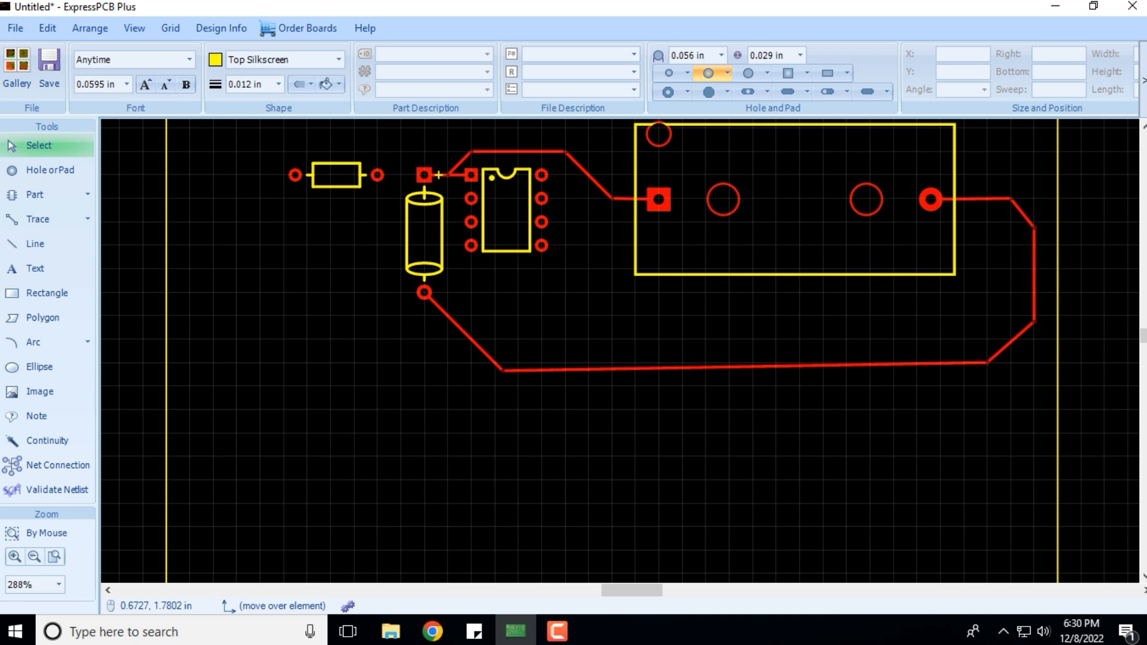
pyautogui.click(170, 28)
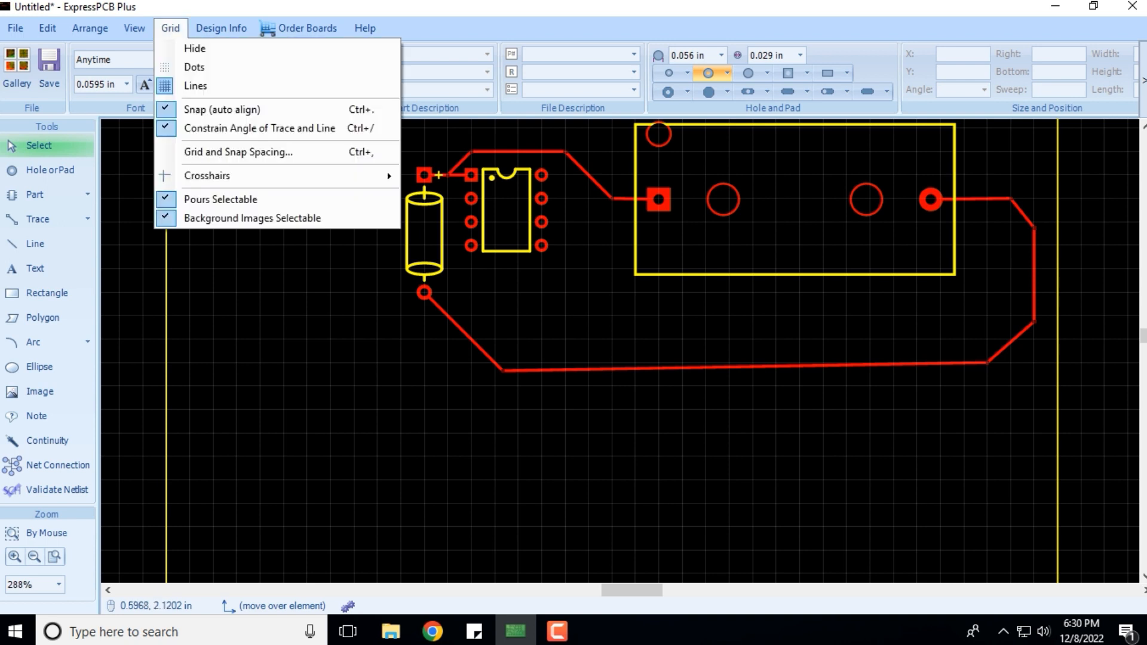
pyautogui.moveTo(221, 28)
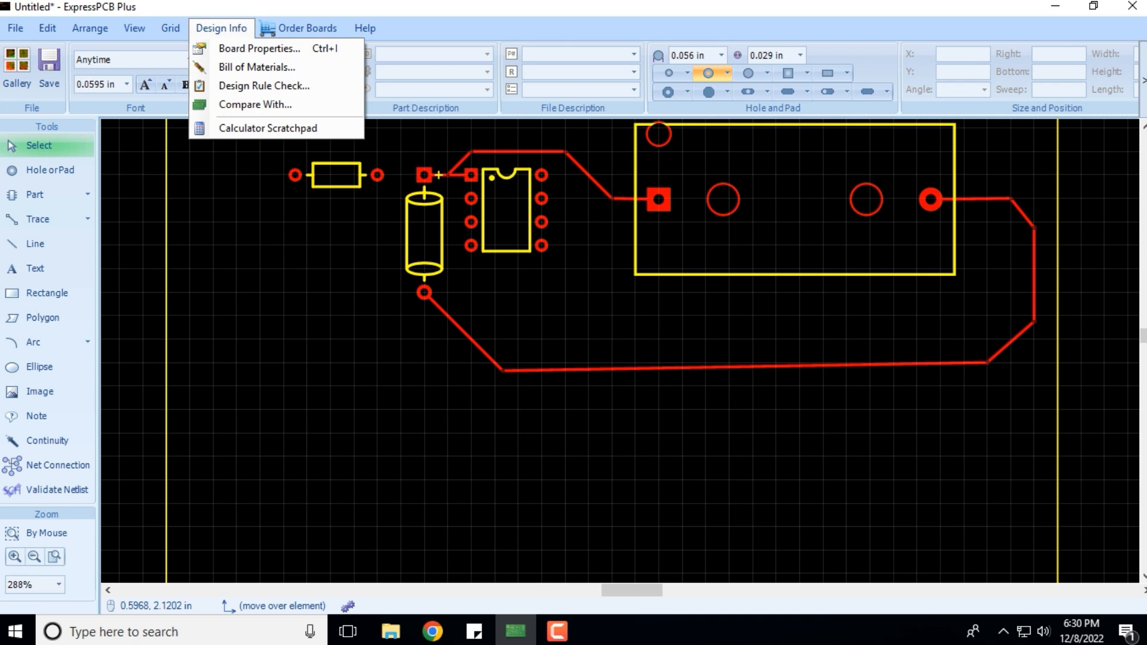
pyautogui.click(235, 275)
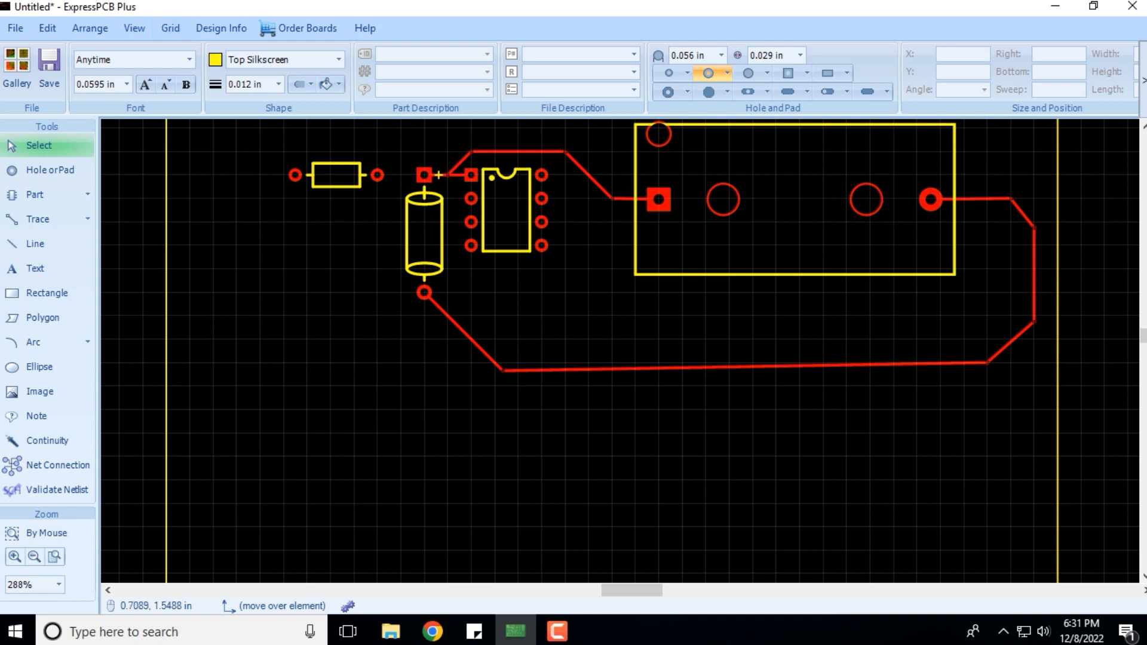
pyautogui.click(134, 28)
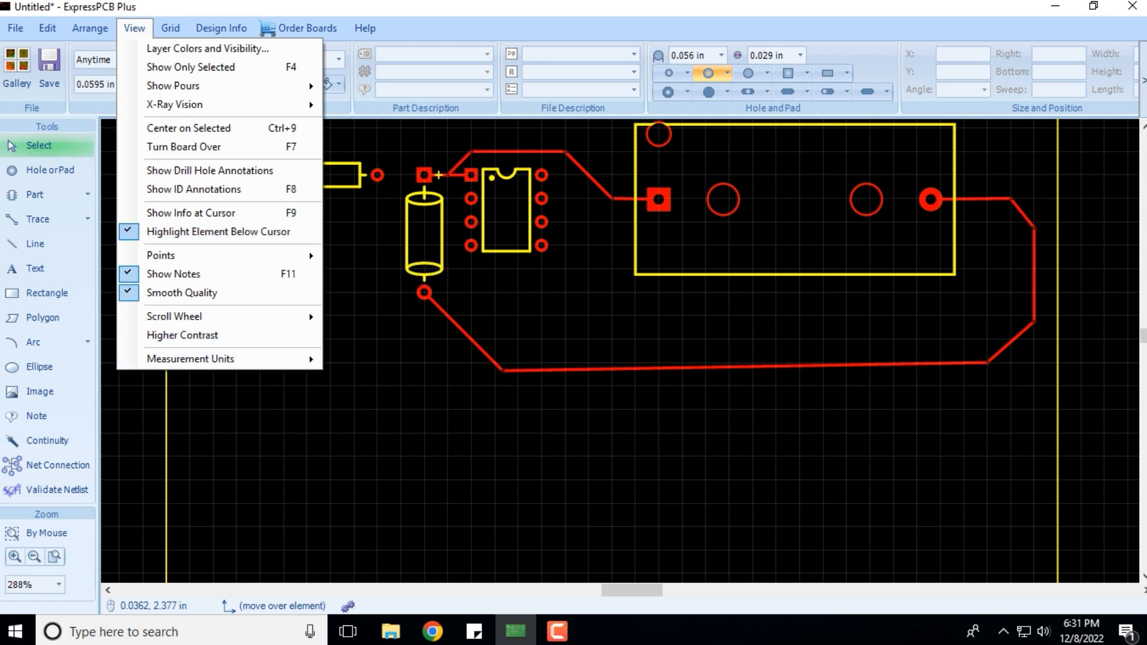
pyautogui.click(282, 437)
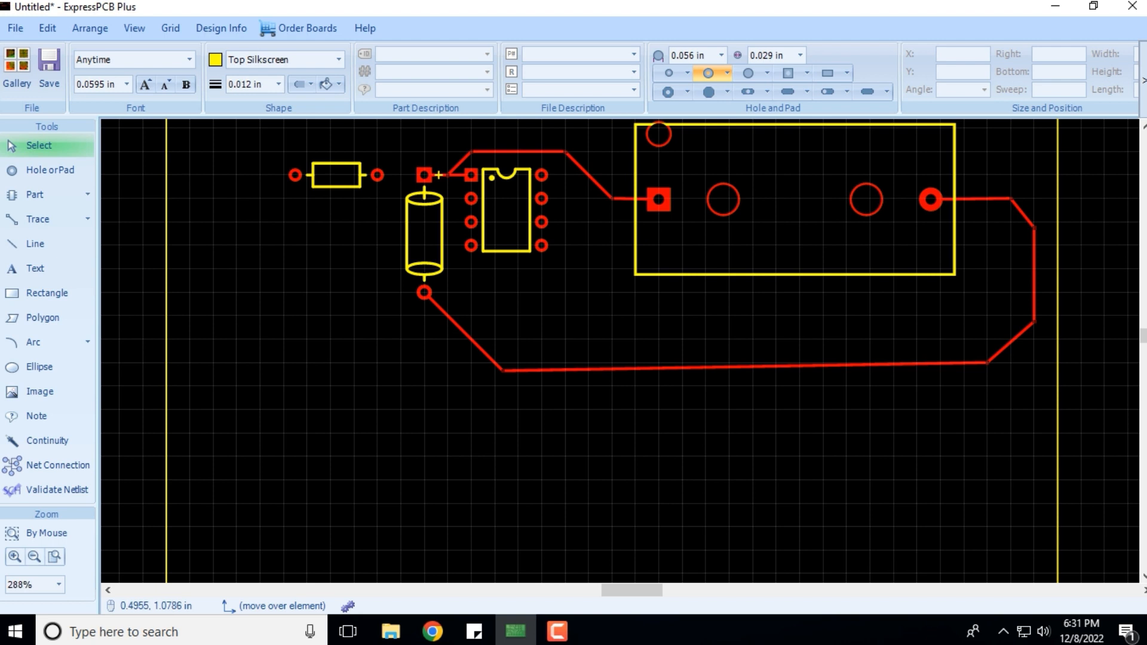